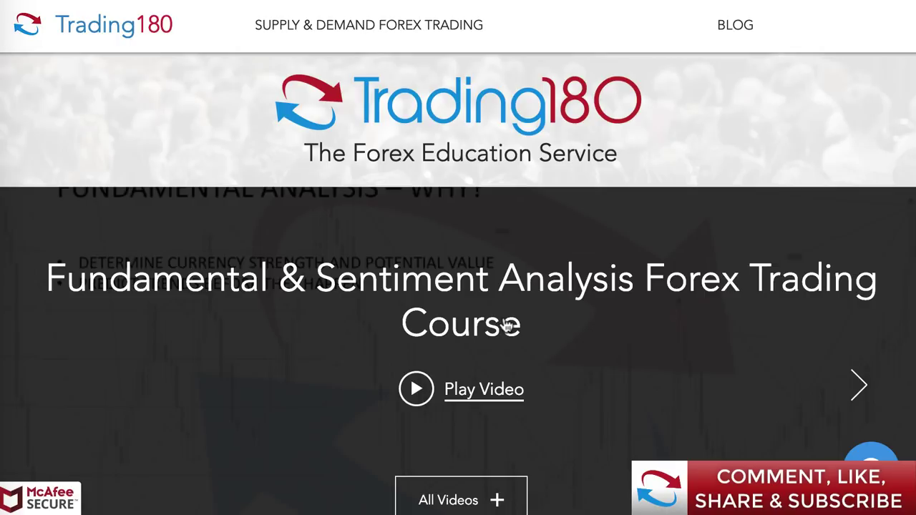
- Look through the Fundamental & Sentiment Analysis Forex Trading Course playlist on the Trading180 website
{"action": "scroll", "coordinate": [506, 326], "scroll_direction": "down", "scroll_amount": 5}
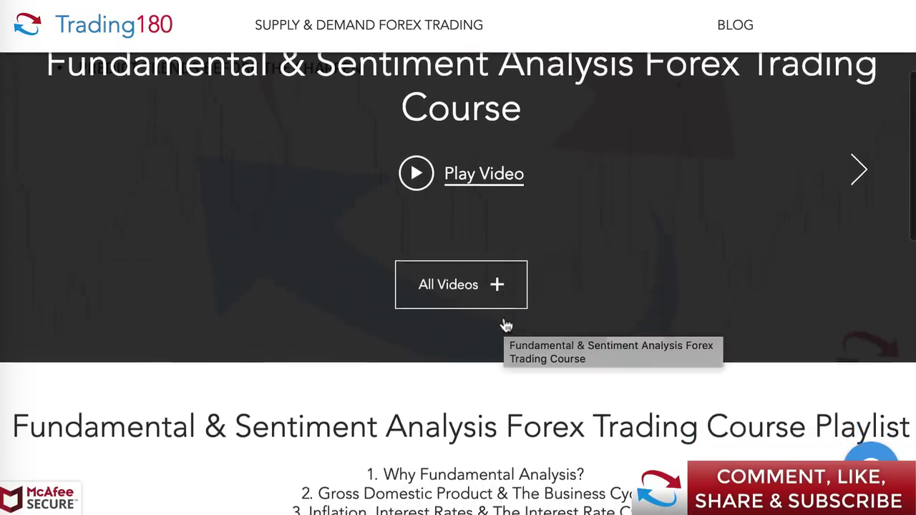
{"action": "scroll", "coordinate": [506, 325], "scroll_direction": "down", "scroll_amount": 1}
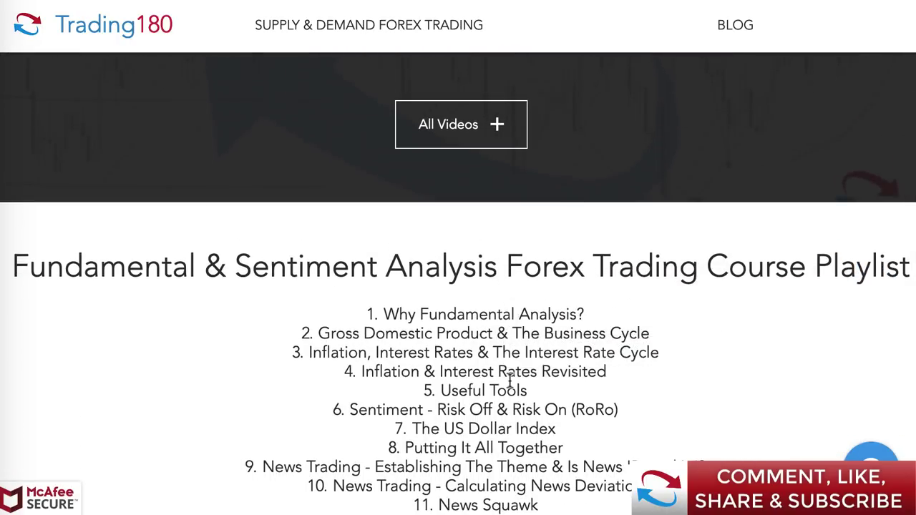
{"action": "scroll", "coordinate": [510, 381], "scroll_direction": "down", "scroll_amount": 1}
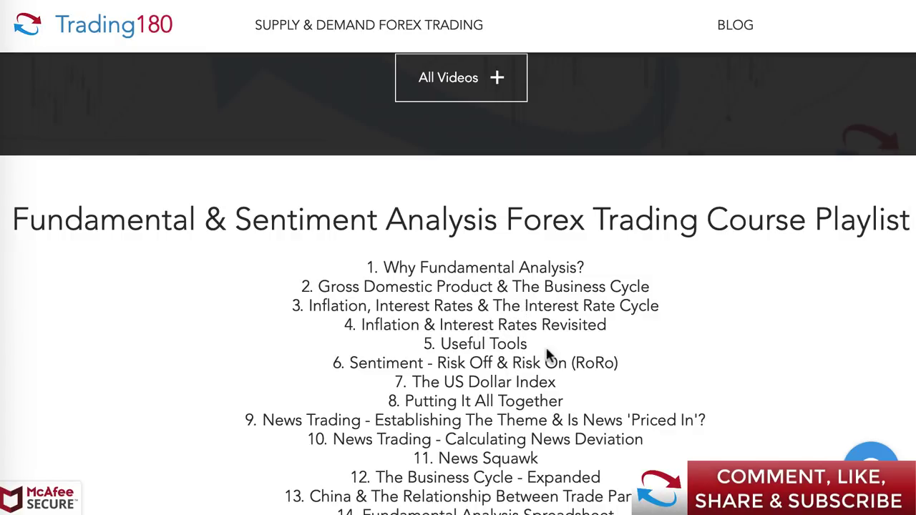
{"action": "scroll", "coordinate": [530, 342], "scroll_direction": "down", "scroll_amount": 1}
{"action": "scroll", "coordinate": [530, 342], "scroll_direction": "down", "scroll_amount": 4}
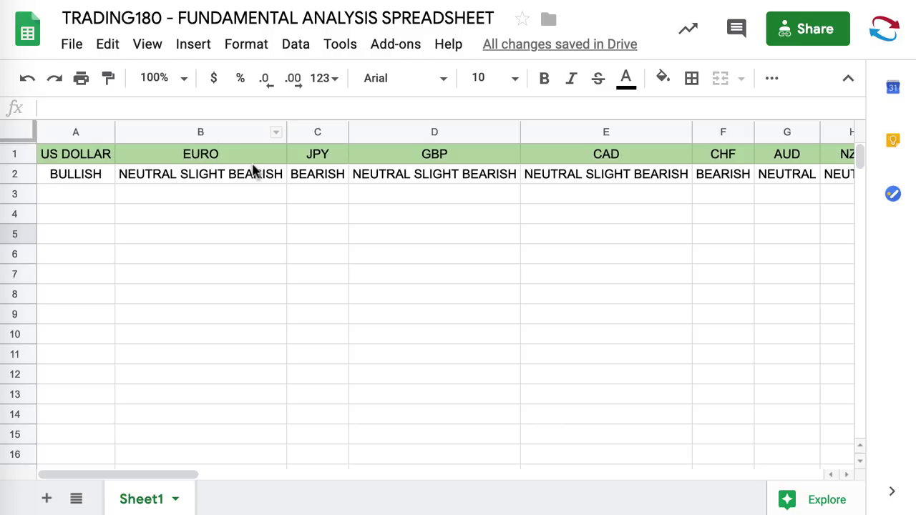
- Review the currency biases, ratings scale, resource links and last update date across the Trading180 fundamental analysis spreadsheet
{"action": "scroll", "coordinate": [351, 209], "scroll_direction": "right", "scroll_amount": 2}
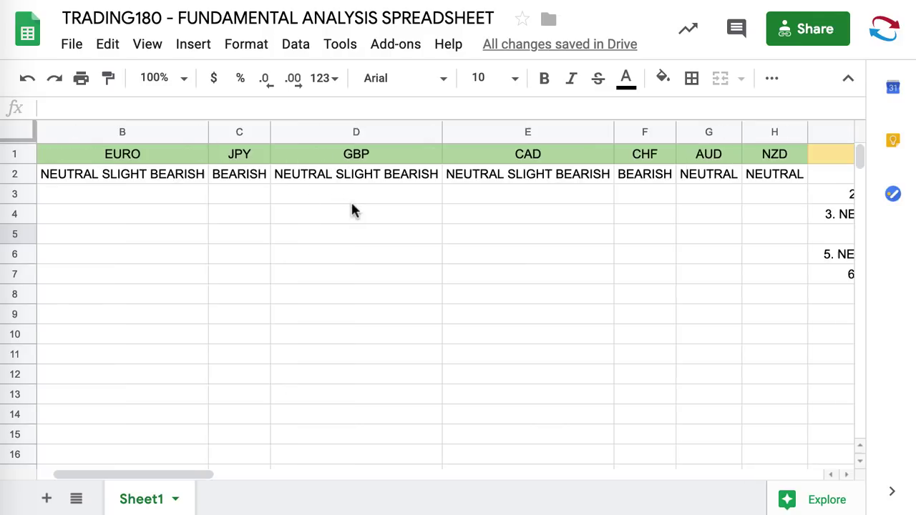
{"action": "scroll", "coordinate": [352, 210], "scroll_direction": "right", "scroll_amount": 3}
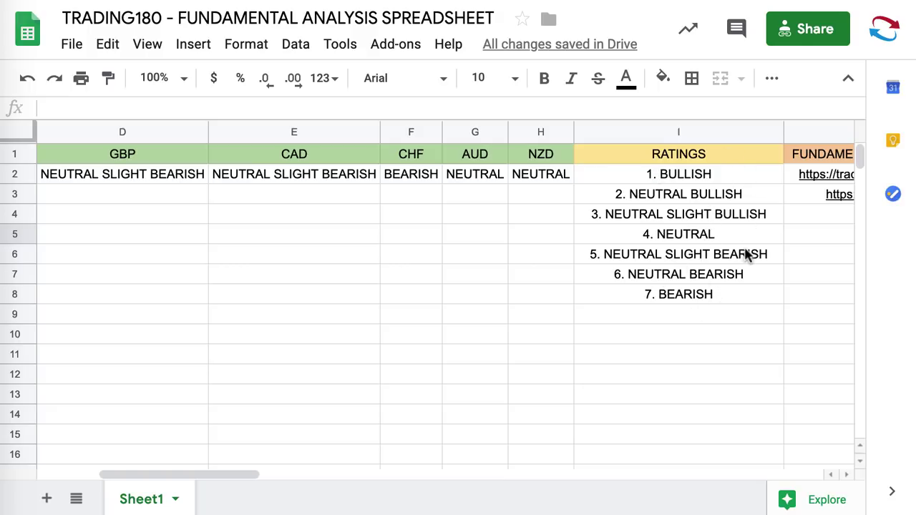
{"action": "scroll", "coordinate": [745, 255], "scroll_direction": "right", "scroll_amount": 2}
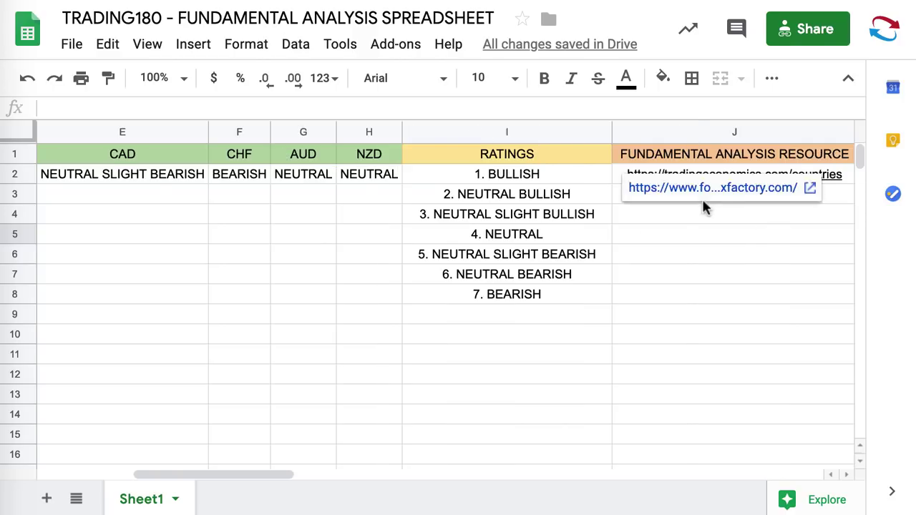
{"action": "scroll", "coordinate": [704, 206], "scroll_direction": "right", "scroll_amount": 2}
{"action": "scroll", "coordinate": [704, 206], "scroll_direction": "right", "scroll_amount": 3}
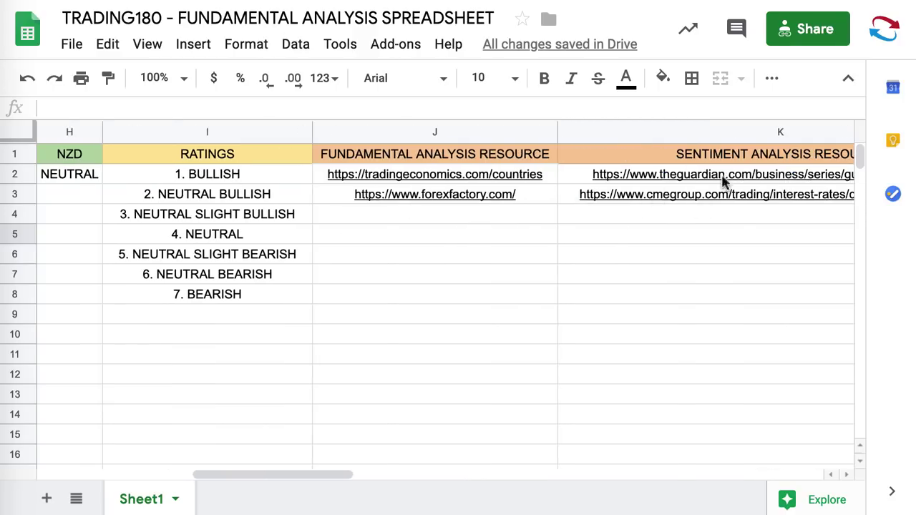
{"action": "scroll", "coordinate": [734, 205], "scroll_direction": "right", "scroll_amount": 2}
{"action": "scroll", "coordinate": [705, 200], "scroll_direction": "right", "scroll_amount": 3}
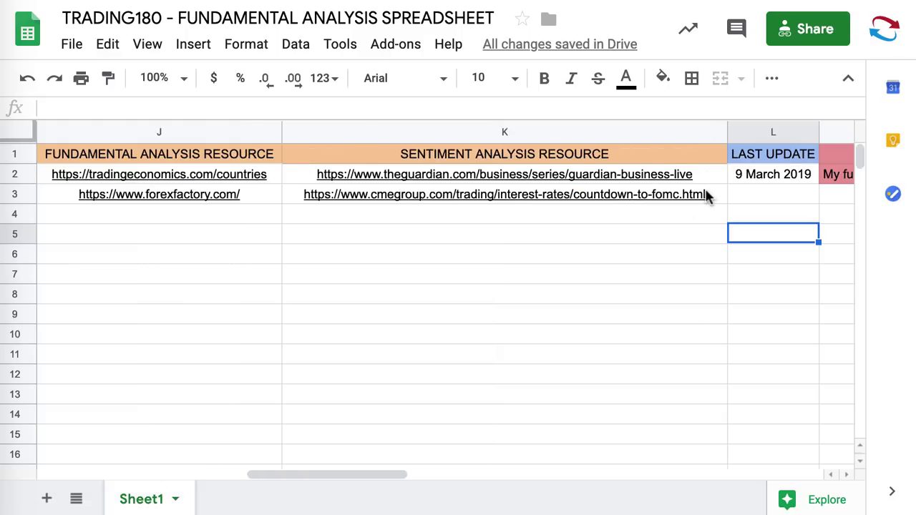
{"action": "scroll", "coordinate": [705, 197], "scroll_direction": "right", "scroll_amount": 3}
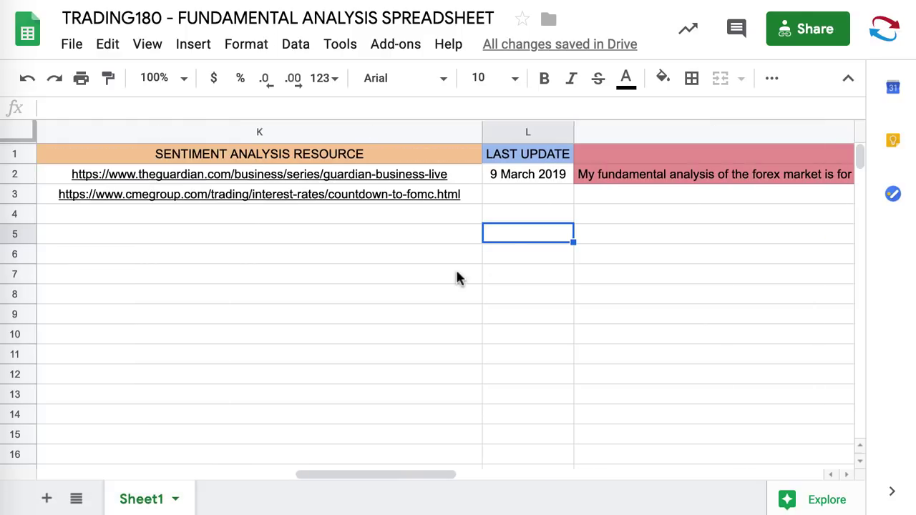
{"action": "scroll", "coordinate": [456, 277], "scroll_direction": "left", "scroll_amount": 10}
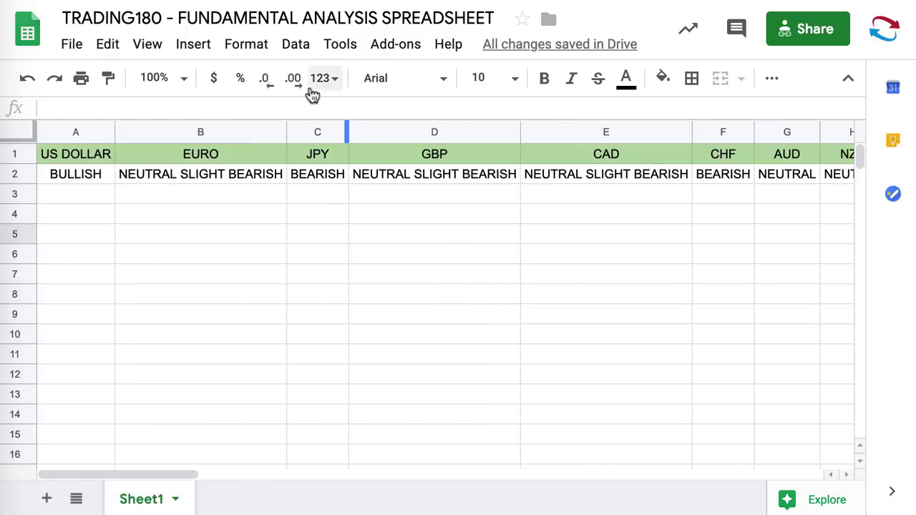
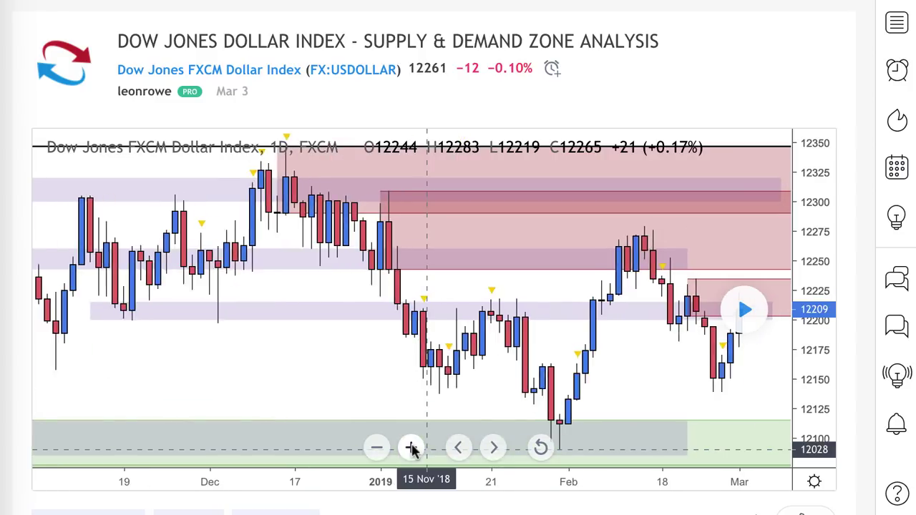
- Play the published Dow Jones Dollar Index supply and demand analysis forward and examine how price has moved against its zones
{"action": "left_click", "coordinate": [411, 447]}
{"action": "left_click", "coordinate": [412, 447]}
{"action": "left_click", "coordinate": [412, 447]}
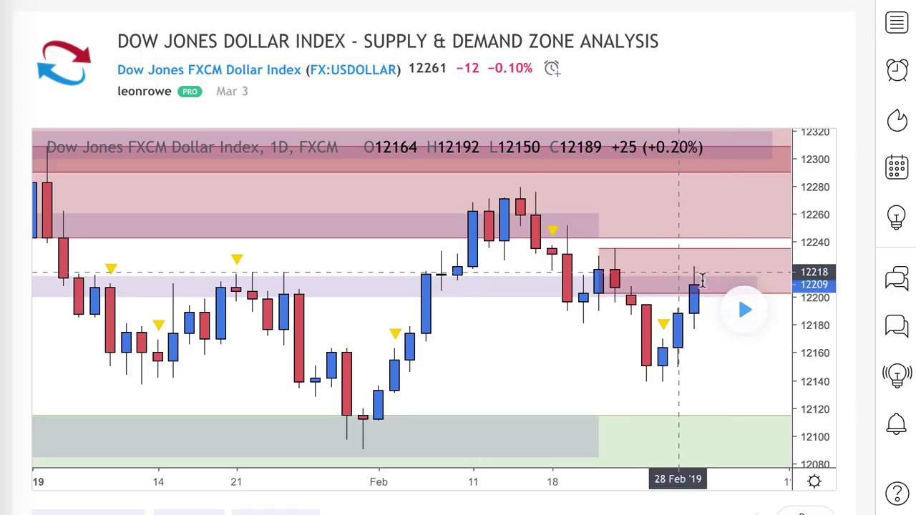
{"action": "left_click", "coordinate": [742, 311]}
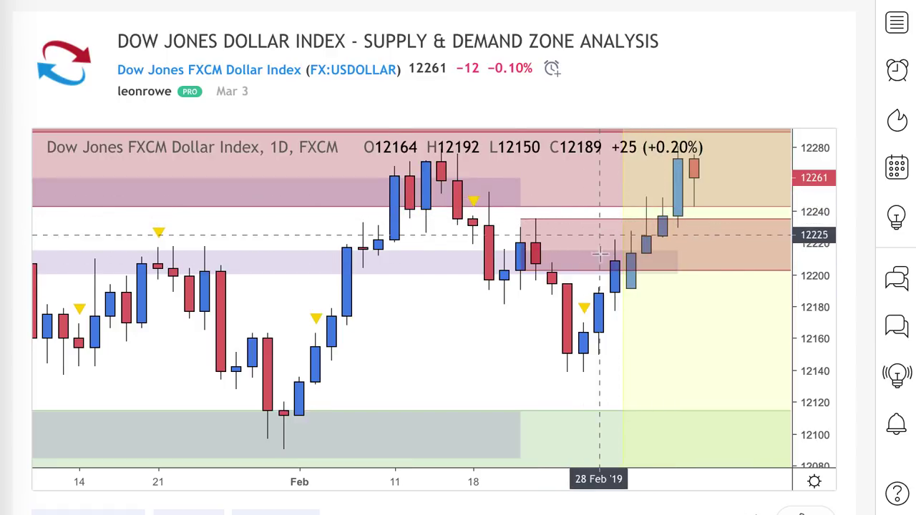
{"action": "left_click", "coordinate": [377, 449]}
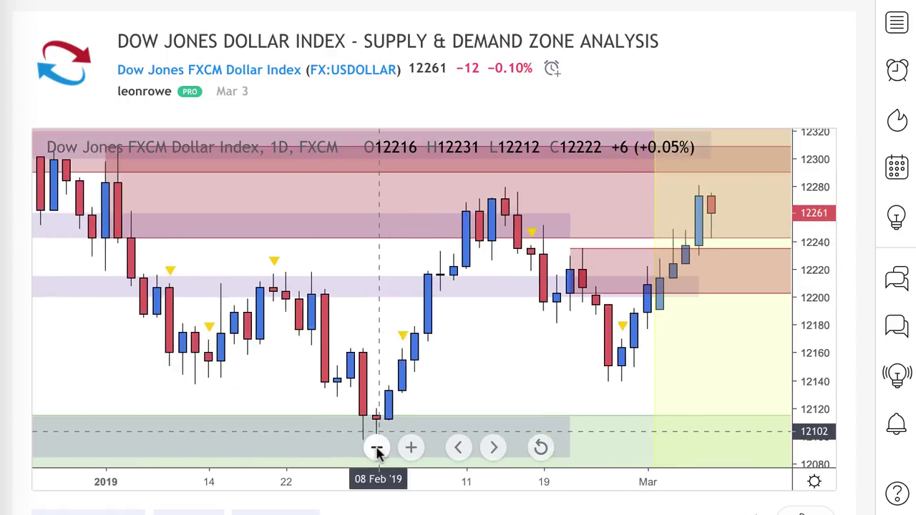
{"action": "left_click", "coordinate": [376, 449]}
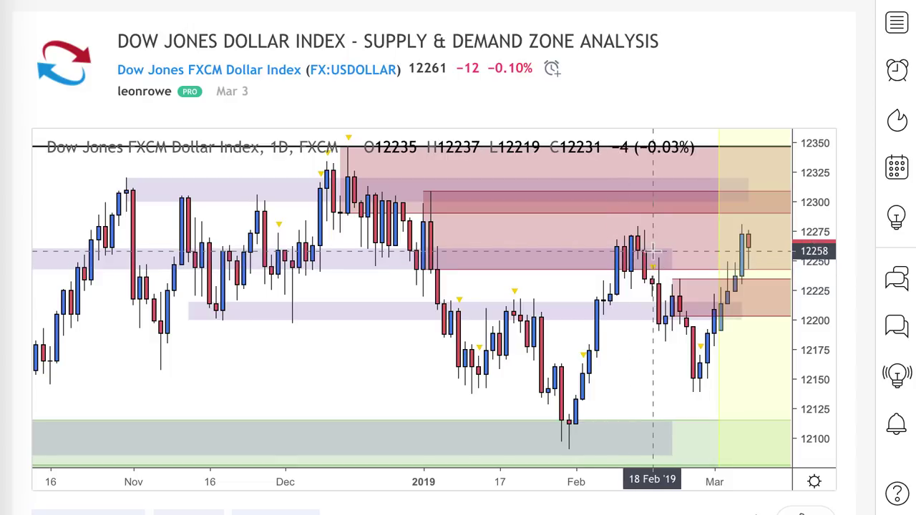
{"action": "scroll", "coordinate": [451, 324], "scroll_direction": "down", "scroll_amount": 3}
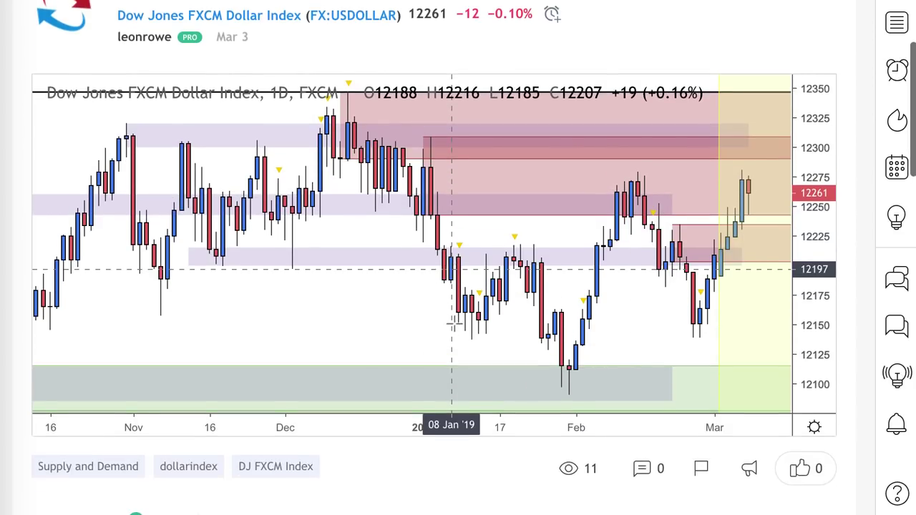
{"action": "scroll", "coordinate": [453, 322], "scroll_direction": "up", "scroll_amount": 4}
{"action": "scroll", "coordinate": [420, 292], "scroll_direction": "down", "scroll_amount": 2}
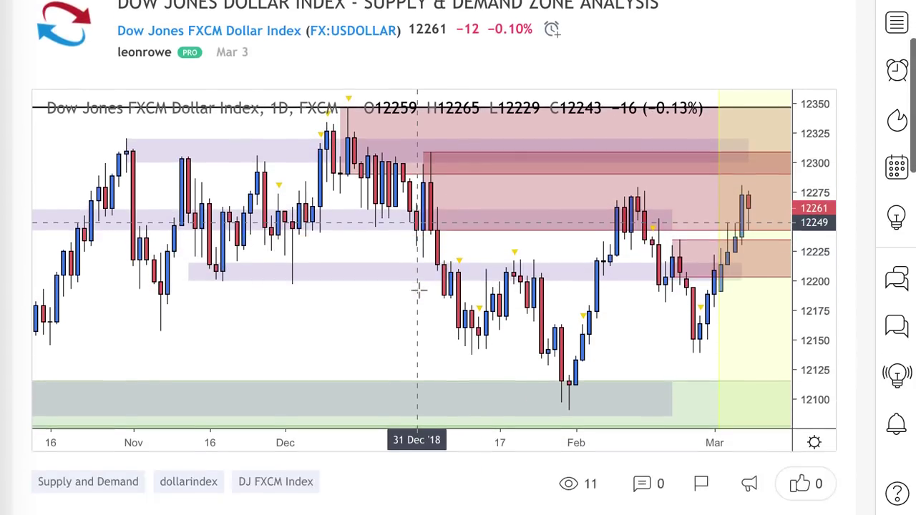
{"action": "scroll", "coordinate": [422, 129], "scroll_direction": "up", "scroll_amount": 1}
{"action": "scroll", "coordinate": [405, 131], "scroll_direction": "up", "scroll_amount": 1}
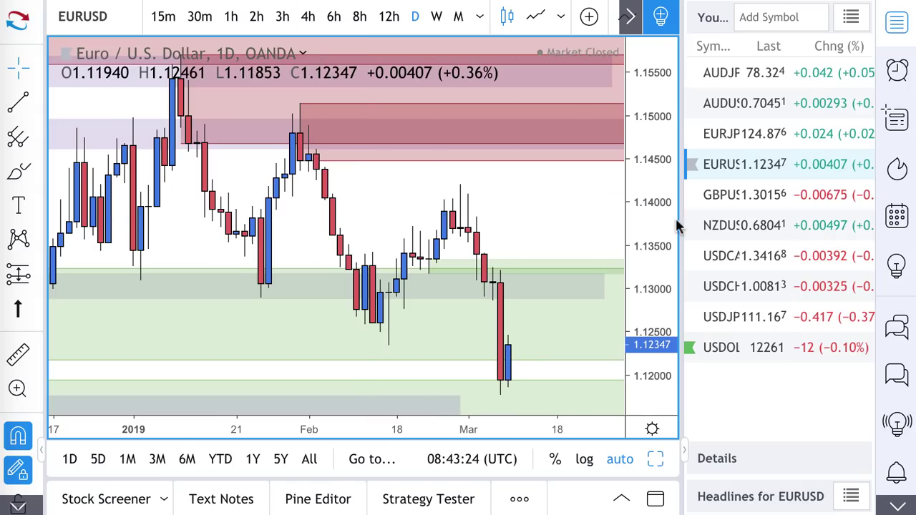
- Open the USDOLLAR daily chart from the watchlist and examine the most recent candles
{"action": "left_click", "coordinate": [731, 348]}
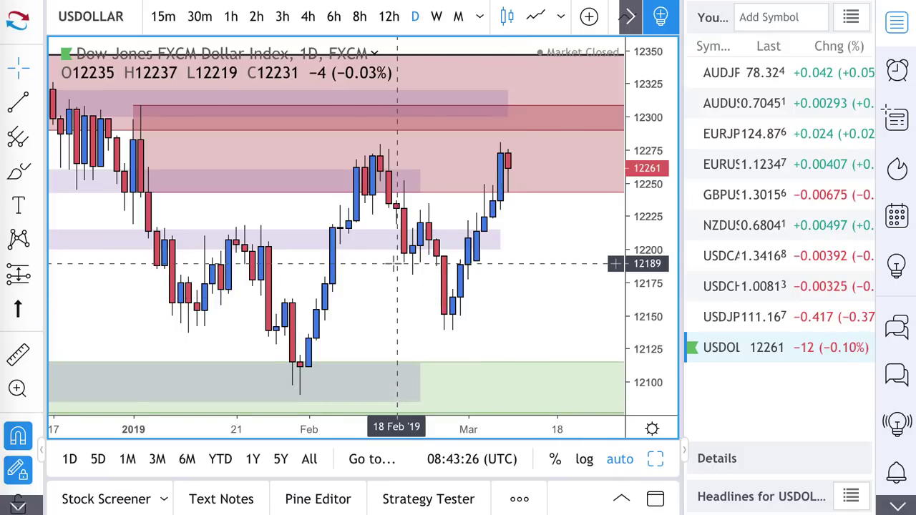
{"action": "scroll", "coordinate": [393, 263], "scroll_direction": "up", "scroll_amount": 4}
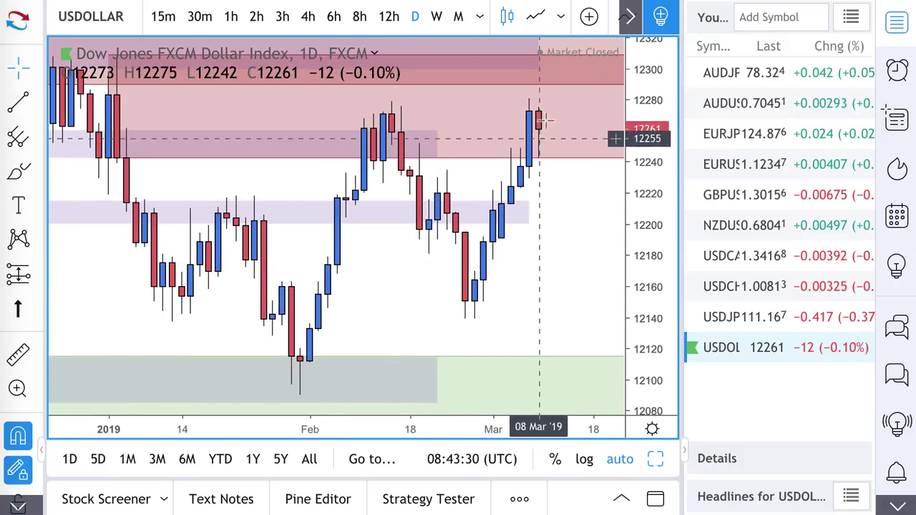
{"action": "scroll", "coordinate": [528, 167], "scroll_direction": "down", "scroll_amount": 1}
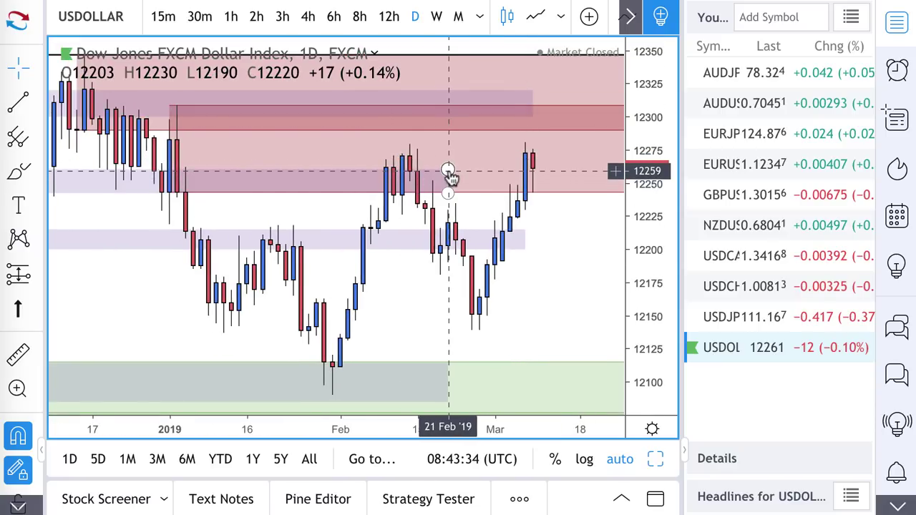
- Delete the two purple zones around 12250 and 12210 from the Dollar Index chart
{"action": "left_click_drag", "start_coordinate": [448, 172], "coordinate": [451, 177]}
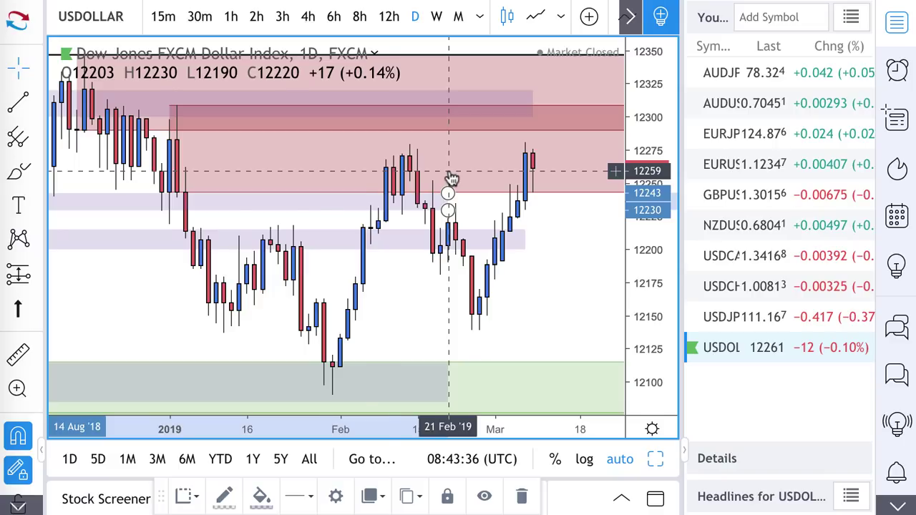
{"action": "scroll", "coordinate": [343, 198], "scroll_direction": "down", "scroll_amount": 1}
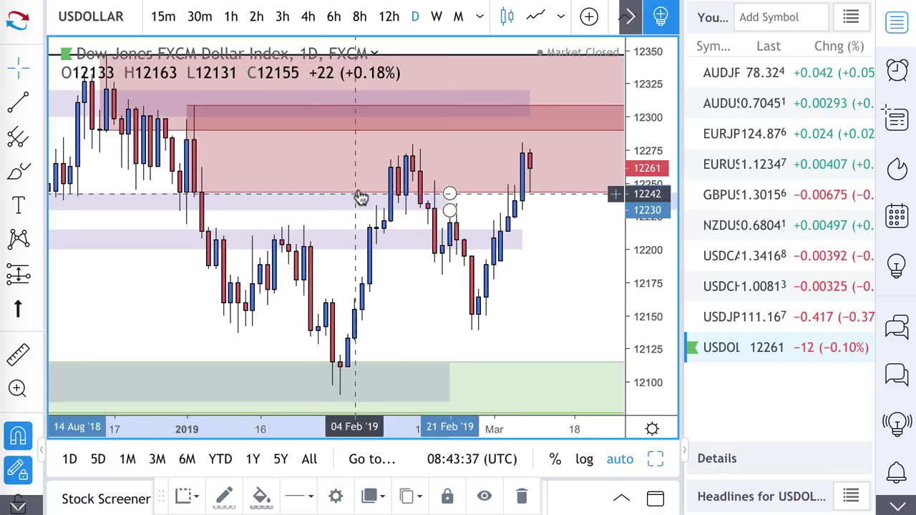
{"action": "left_click", "coordinate": [329, 216]}
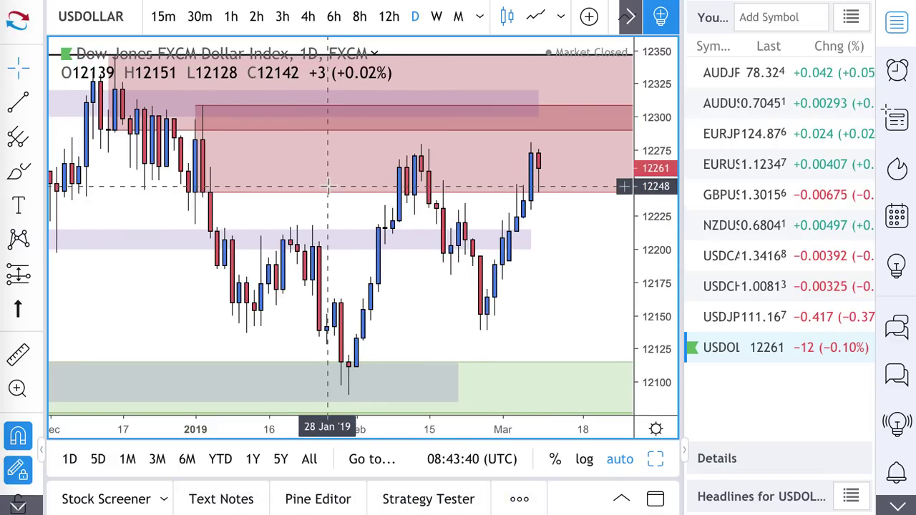
{"action": "scroll", "coordinate": [328, 186], "scroll_direction": "up", "scroll_amount": 2}
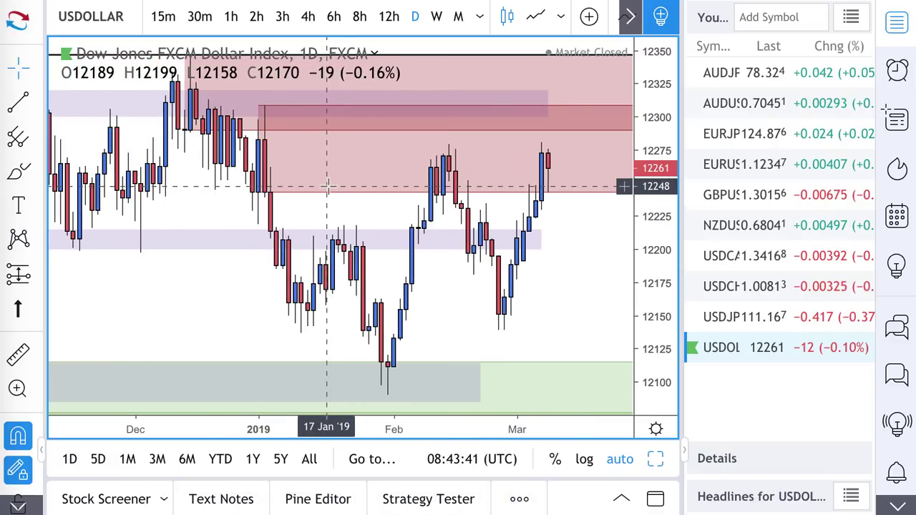
{"action": "left_click", "coordinate": [372, 237]}
{"action": "key", "text": "Delete"}
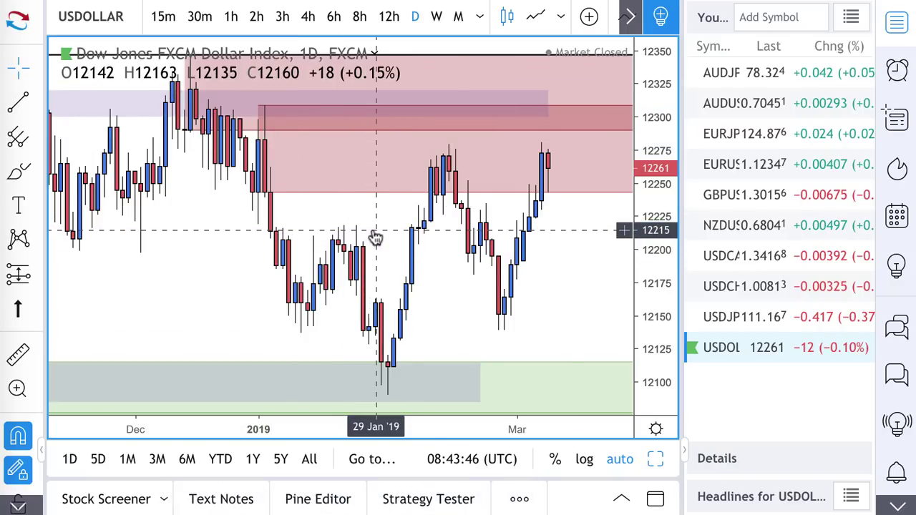
- Draw a rectangle zone over the February highs from 12 Feb '19 at 12271 to 21 Mar '19 at 12284
{"action": "scroll", "coordinate": [274, 164], "scroll_direction": "down", "scroll_amount": 1}
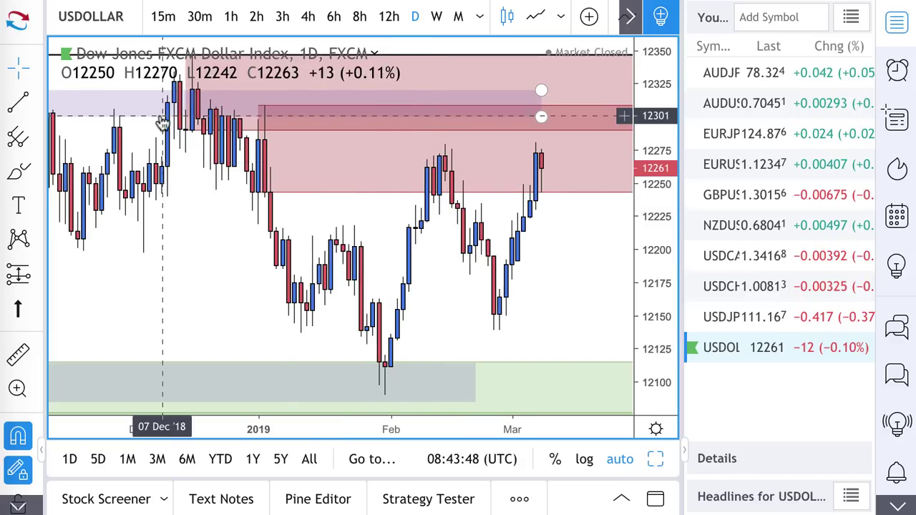
{"action": "left_click", "coordinate": [29, 166]}
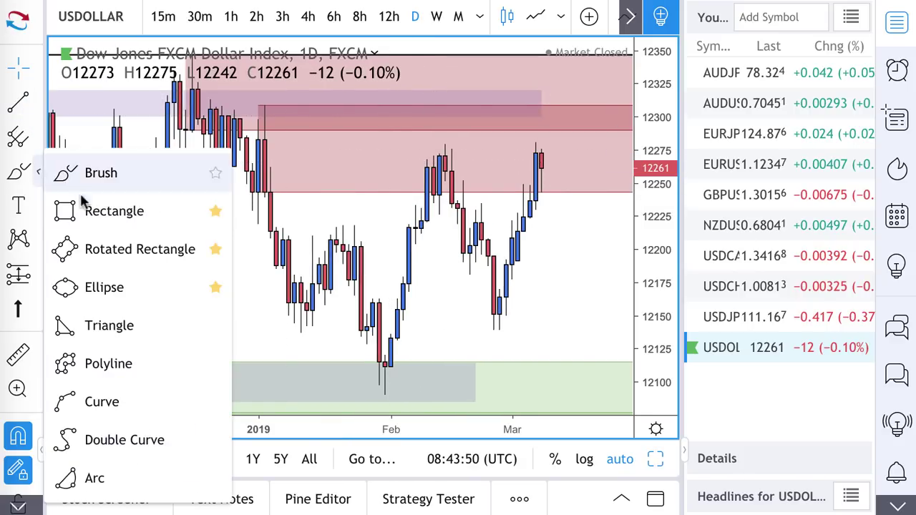
{"action": "left_click", "coordinate": [75, 213]}
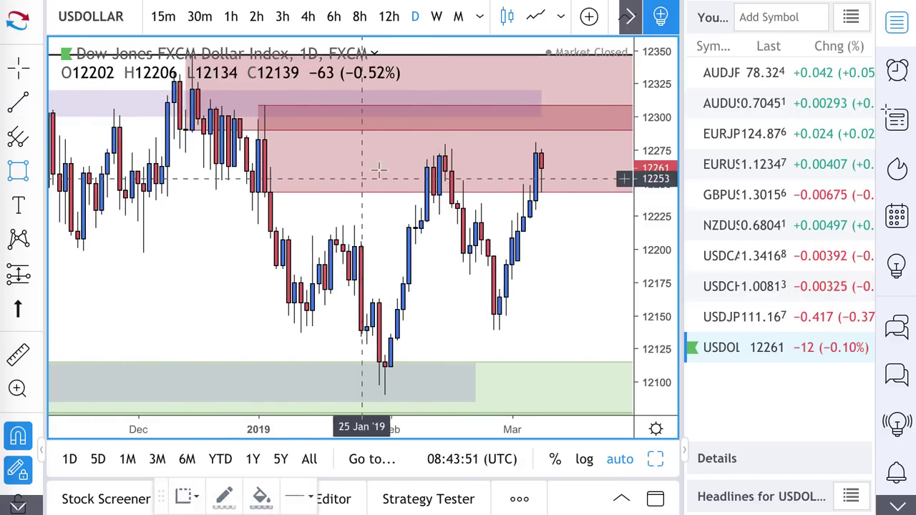
{"action": "left_click", "coordinate": [433, 156]}
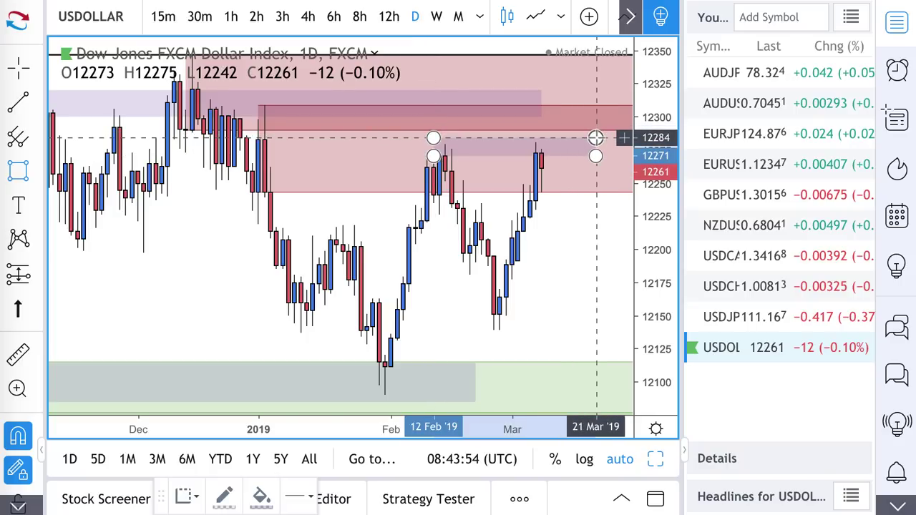
{"action": "left_click", "coordinate": [595, 137]}
- Extend the new rectangle zone back to the 3 Oct '18 high and lower its bottom edge to about 12268
{"action": "scroll", "coordinate": [336, 171], "scroll_direction": "down", "scroll_amount": 3}
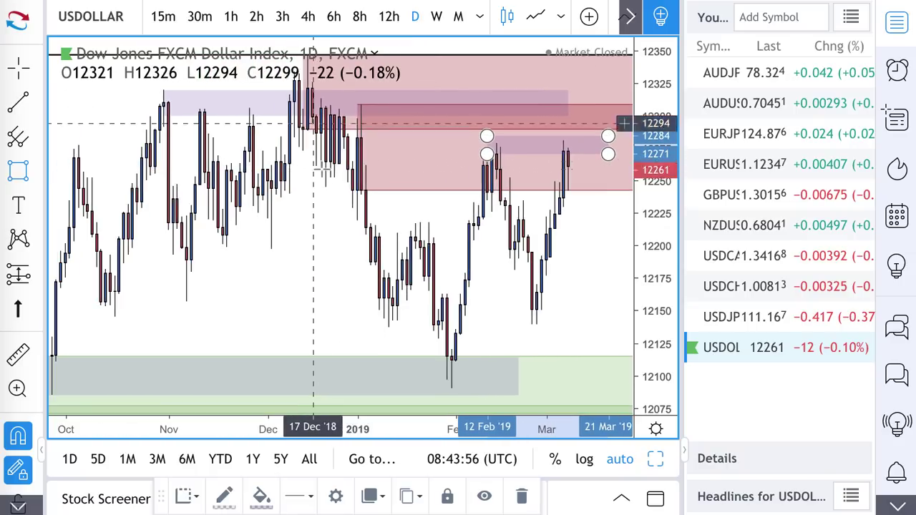
{"action": "scroll", "coordinate": [323, 168], "scroll_direction": "down", "scroll_amount": 2}
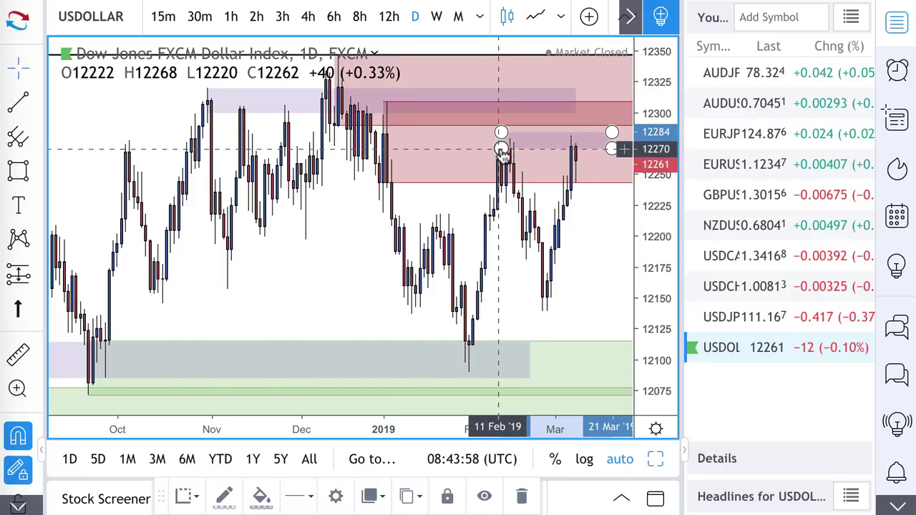
{"action": "left_click_drag", "start_coordinate": [501, 149], "coordinate": [126, 153]}
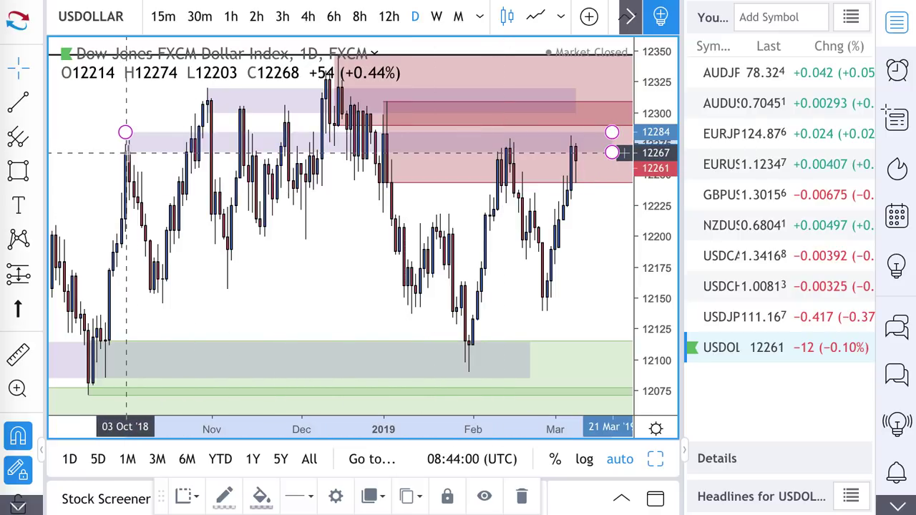
{"action": "scroll", "coordinate": [95, 167], "scroll_direction": "left", "scroll_amount": 10}
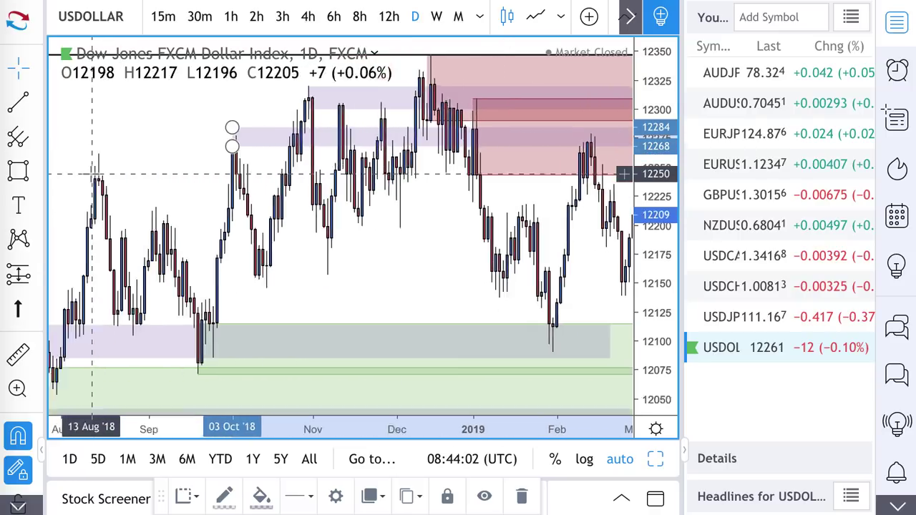
- Extend the purple zone at the 31 Oct '18 high to 22 Mar '19, with its bottom edge at 12301
{"action": "scroll", "coordinate": [198, 141], "scroll_direction": "up", "scroll_amount": 2}
{"action": "scroll", "coordinate": [198, 141], "scroll_direction": "right", "scroll_amount": 6}
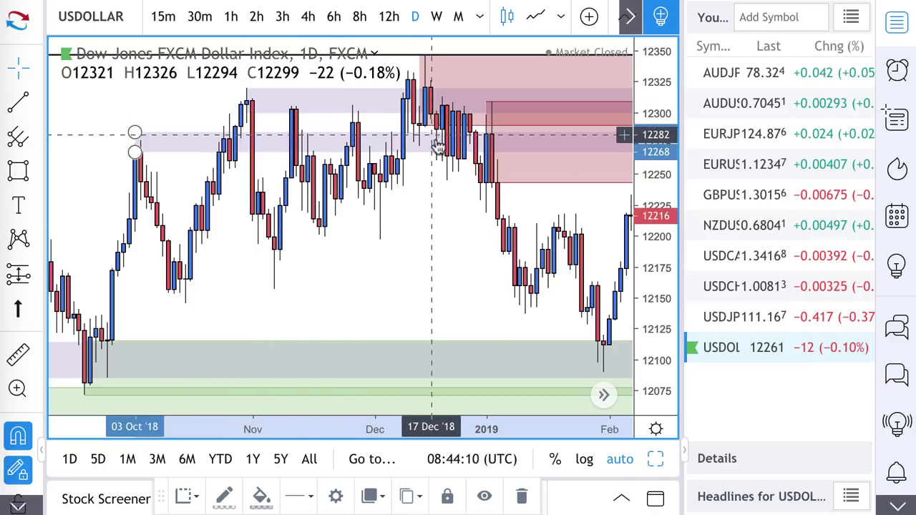
{"action": "scroll", "coordinate": [475, 143], "scroll_direction": "right", "scroll_amount": 6}
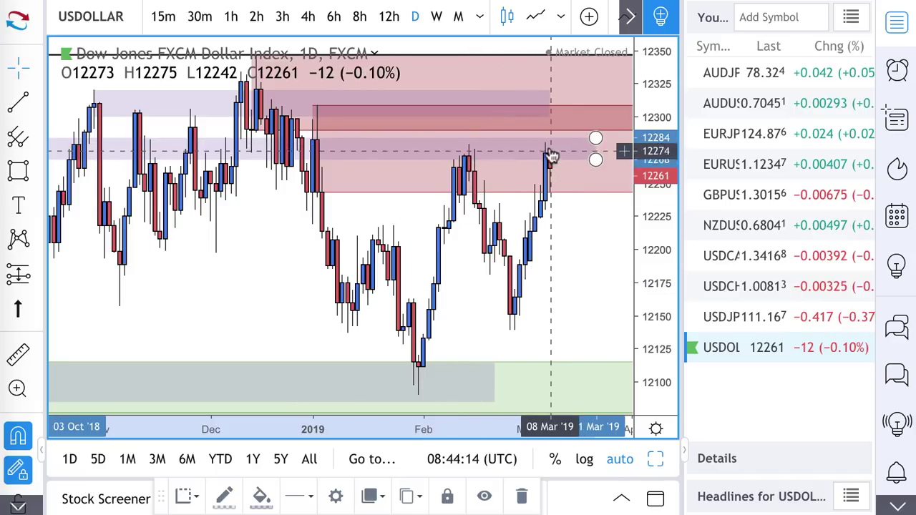
{"action": "scroll", "coordinate": [551, 145], "scroll_direction": "down", "scroll_amount": 2}
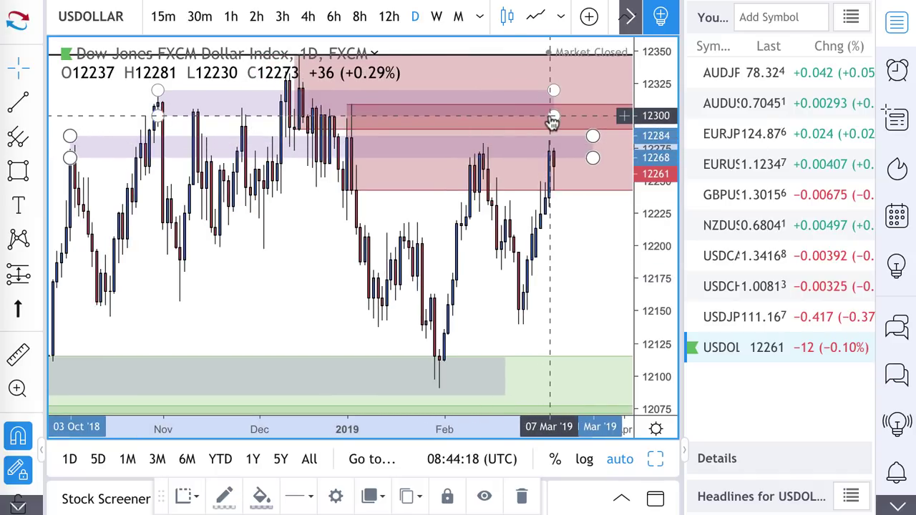
{"action": "left_click_drag", "start_coordinate": [551, 120], "coordinate": [597, 114]}
- Hide the watchlist and examine the latest Dollar Index daily candles against the overhead supply and purple zones
{"action": "scroll", "coordinate": [597, 115], "scroll_direction": "down", "scroll_amount": 5}
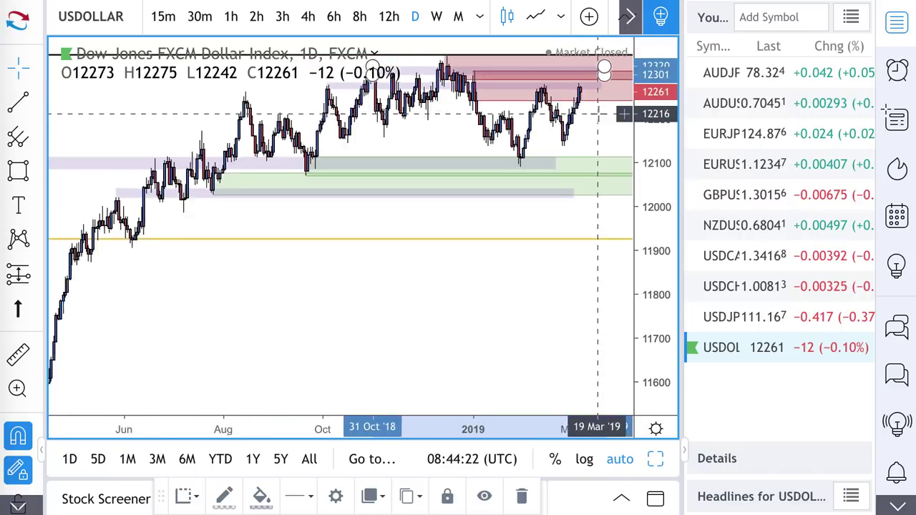
{"action": "left_click", "coordinate": [895, 21]}
{"action": "scroll", "coordinate": [614, 155], "scroll_direction": "up", "scroll_amount": 2}
{"action": "scroll", "coordinate": [615, 157], "scroll_direction": "up", "scroll_amount": 2}
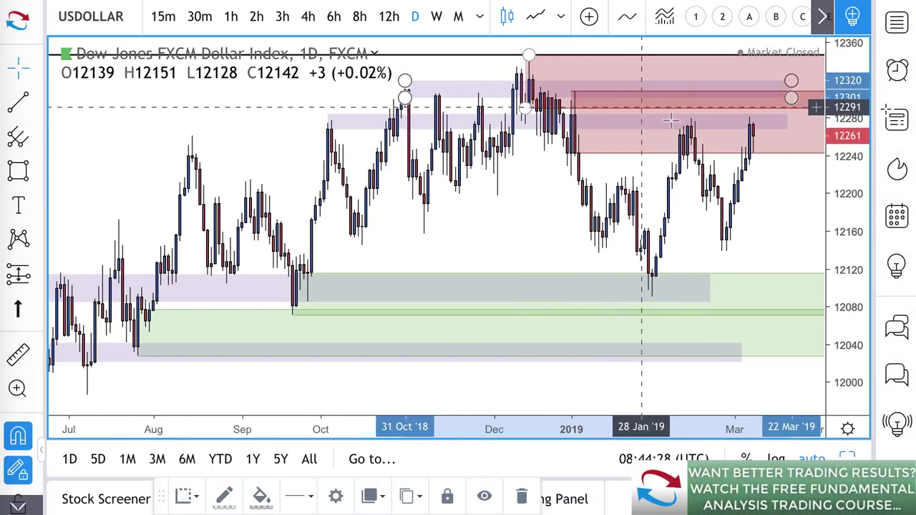
{"action": "scroll", "coordinate": [726, 123], "scroll_direction": "up", "scroll_amount": 2}
{"action": "scroll", "coordinate": [728, 144], "scroll_direction": "up", "scroll_amount": 2}
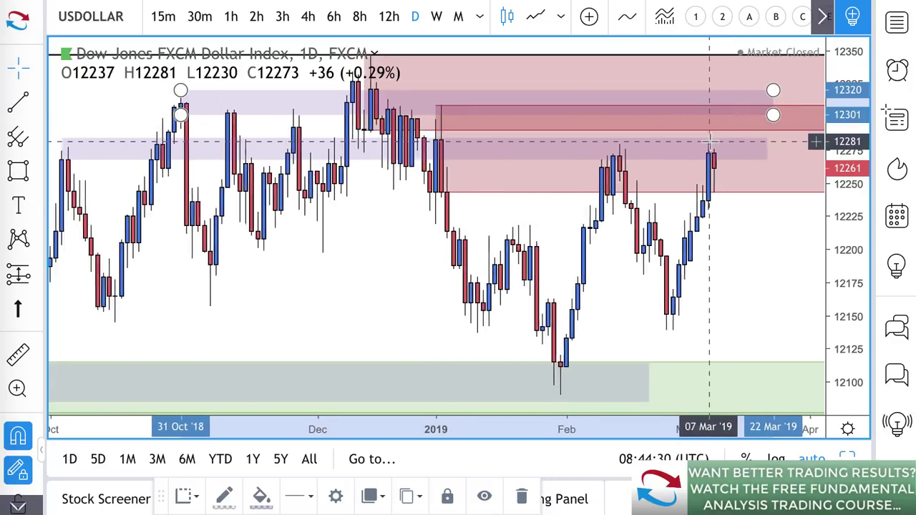
{"action": "scroll", "coordinate": [730, 141], "scroll_direction": "down", "scroll_amount": 2}
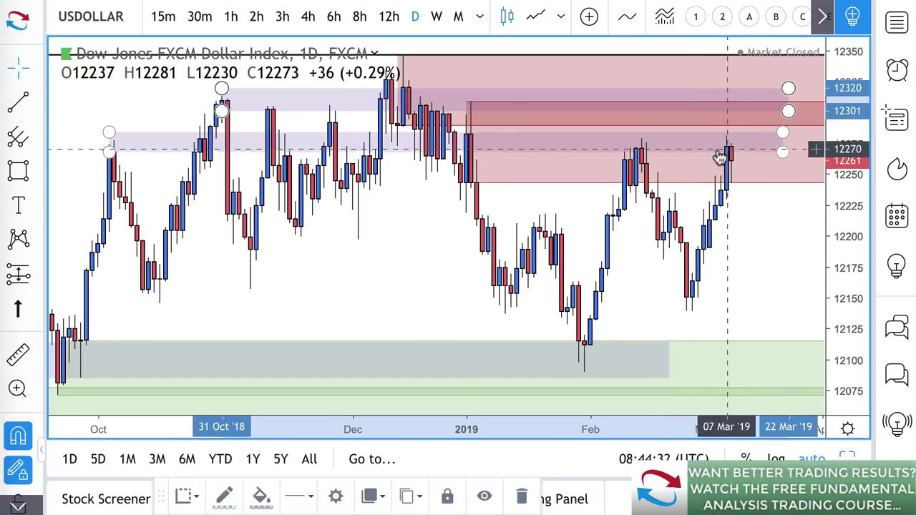
{"action": "left_click", "coordinate": [728, 152]}
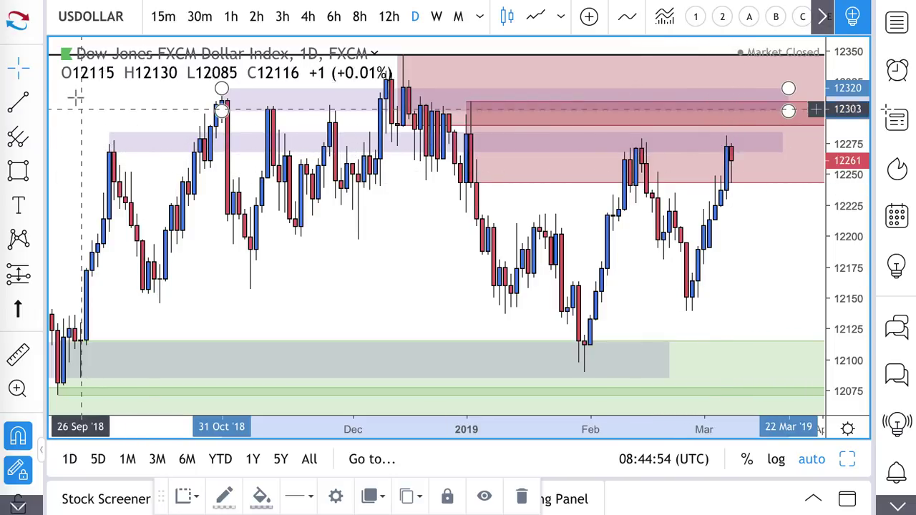
- Draw a downward arrow from the 8 Mar '19 close at 12261 to 15 Mar '19 at about 12229
{"action": "left_click", "coordinate": [35, 104]}
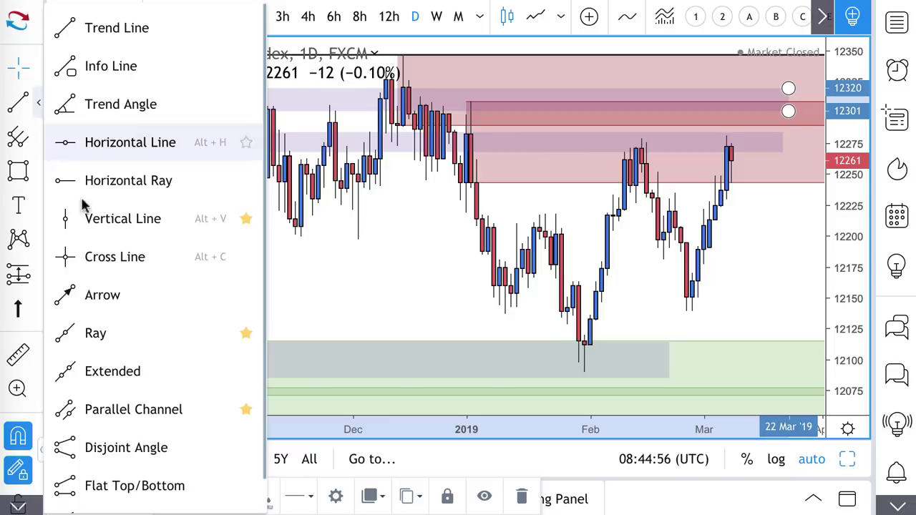
{"action": "left_click", "coordinate": [94, 296]}
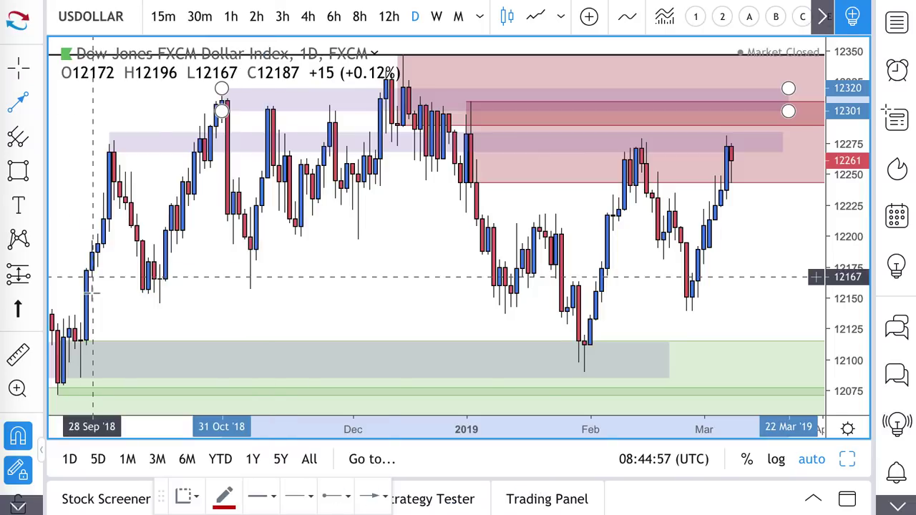
{"action": "left_click", "coordinate": [730, 160]}
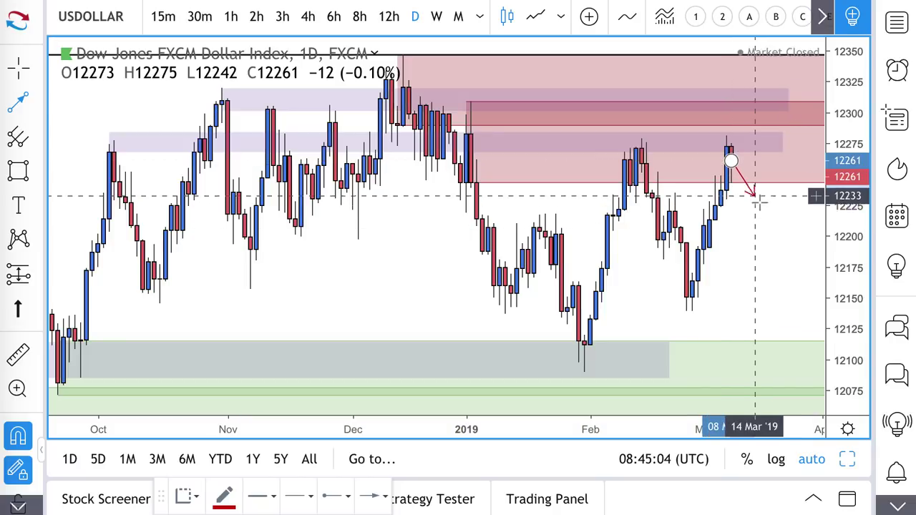
{"action": "left_click", "coordinate": [759, 200]}
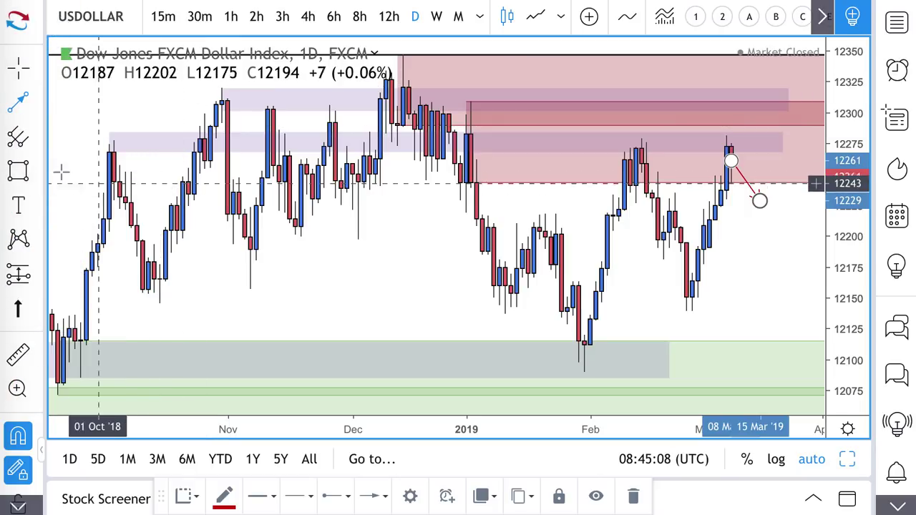
- Draw a Fibonacci retracement over the late-February low from 12195 to 12139 and apply the Demand Zone template to it
{"action": "left_click", "coordinate": [35, 140]}
{"action": "left_click", "coordinate": [90, 370]}
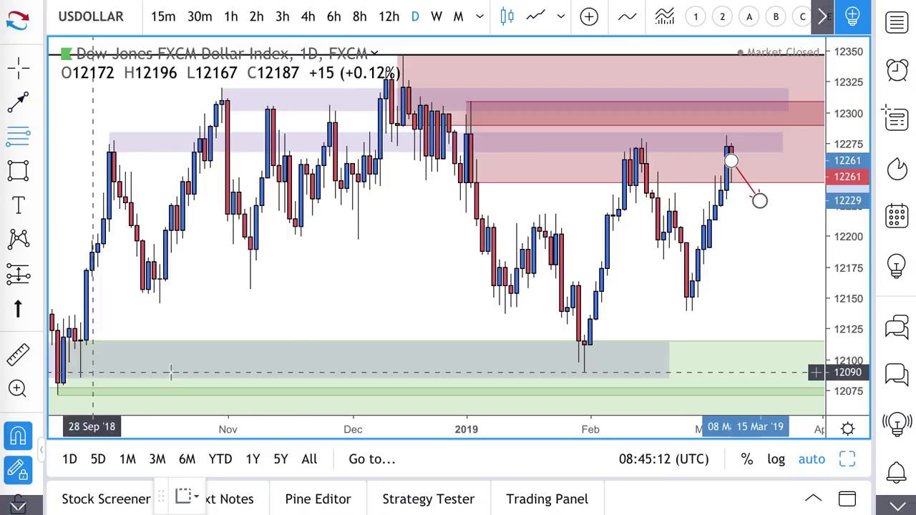
{"action": "left_click", "coordinate": [680, 244]}
{"action": "left_click", "coordinate": [693, 311]}
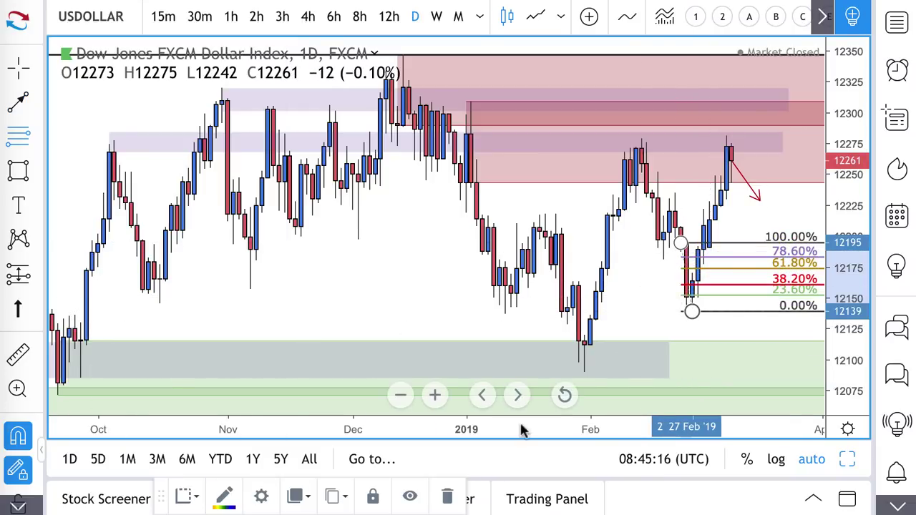
{"action": "left_click", "coordinate": [185, 495]}
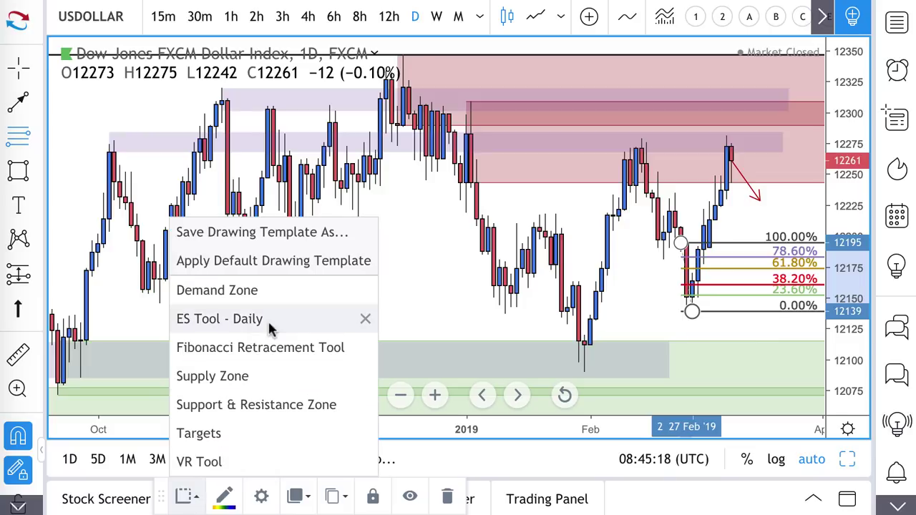
{"action": "left_click", "coordinate": [266, 292]}
- Draw a rectangle zone over the January lows from 9 Jan '19 at 12160 to 1 Apr '19 at 12142
{"action": "scroll", "coordinate": [814, 273], "scroll_direction": "up", "scroll_amount": 3}
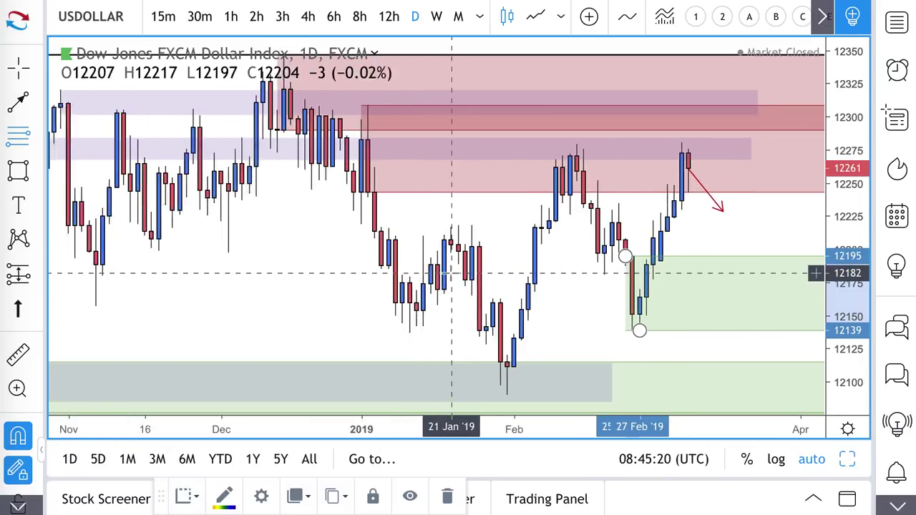
{"action": "left_click", "coordinate": [16, 173]}
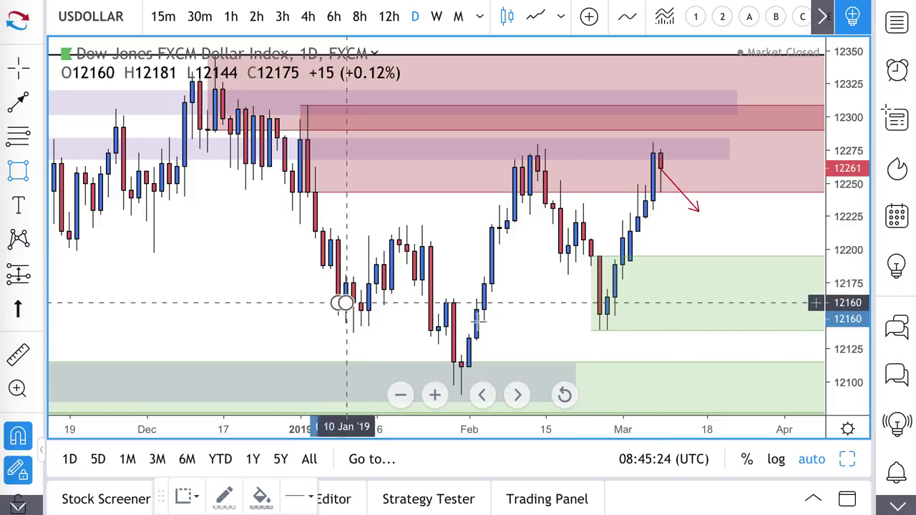
{"action": "left_click", "coordinate": [339, 303]}
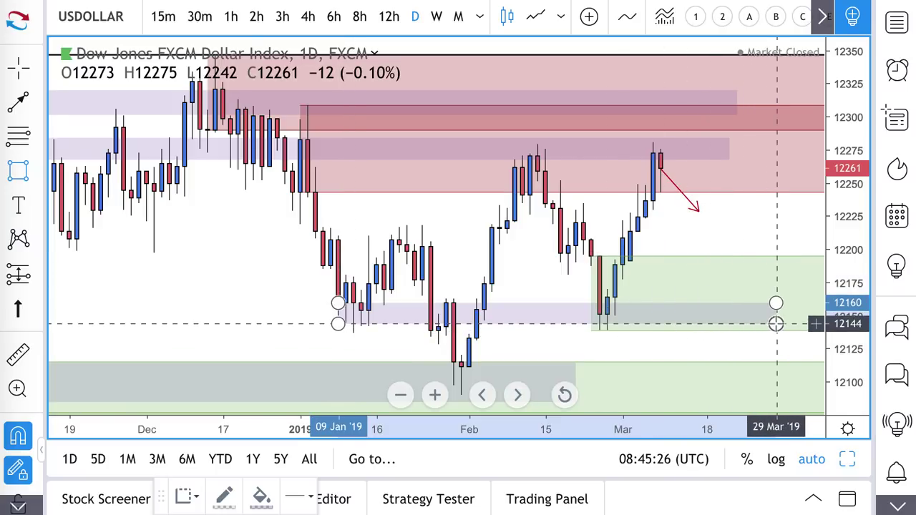
{"action": "left_click", "coordinate": [783, 327]}
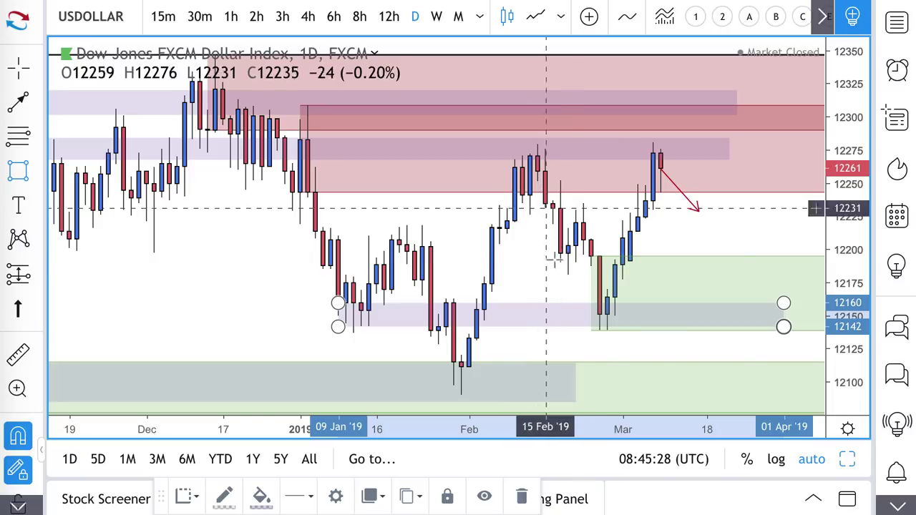
- Draw a rectangle zone below the November low from 19 Nov '18 at 12201 to 2 Apr '19 at 12185
{"action": "scroll", "coordinate": [344, 272], "scroll_direction": "down", "scroll_amount": 2}
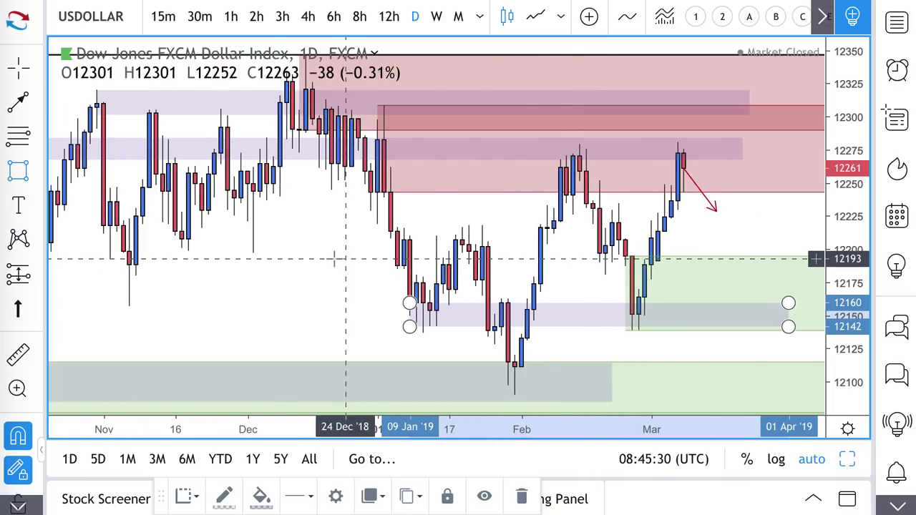
{"action": "left_click", "coordinate": [188, 251]}
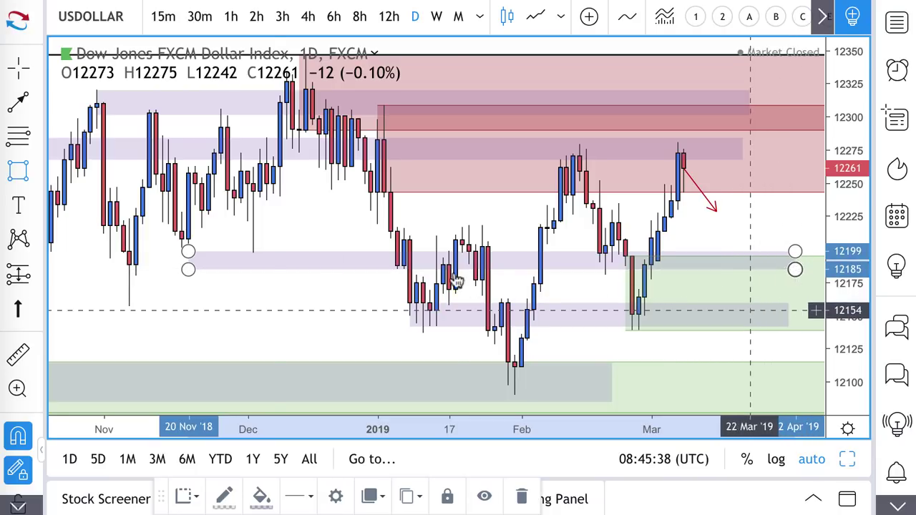
{"action": "mouse_move", "coordinate": [189, 251]}
{"action": "left_mouse_down"}
{"action": "mouse_move", "coordinate": [221, 236]}
{"action": "mouse_move", "coordinate": [182, 249]}
{"action": "left_mouse_up"}
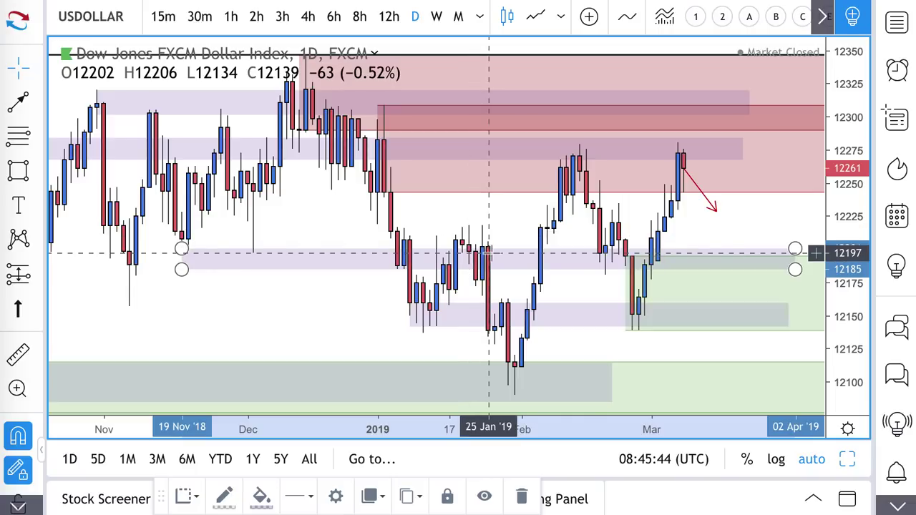
- Lower the downward arrow's tip to 12186 and add upward arrows from 12186 to 12230 and from 12149 to 12178
{"action": "scroll", "coordinate": [708, 279], "scroll_direction": "up", "scroll_amount": 2}
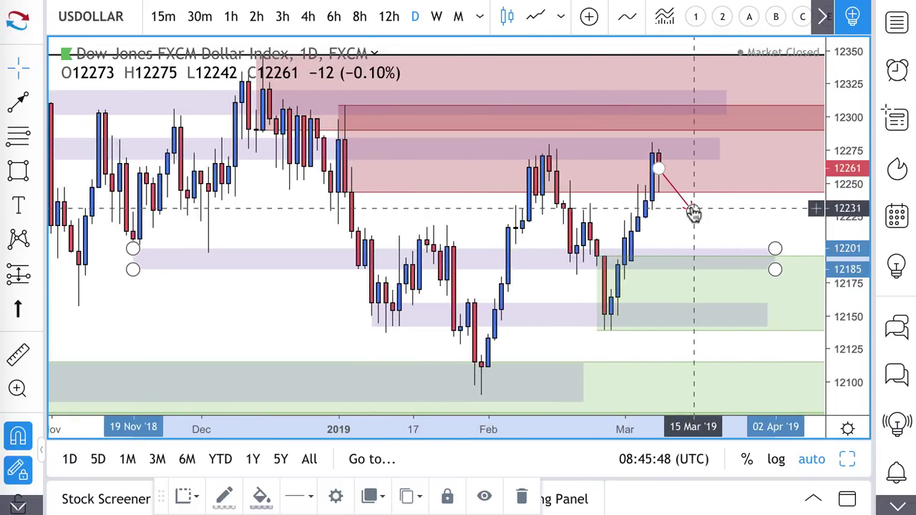
{"action": "left_click_drag", "start_coordinate": [693, 215], "coordinate": [691, 279]}
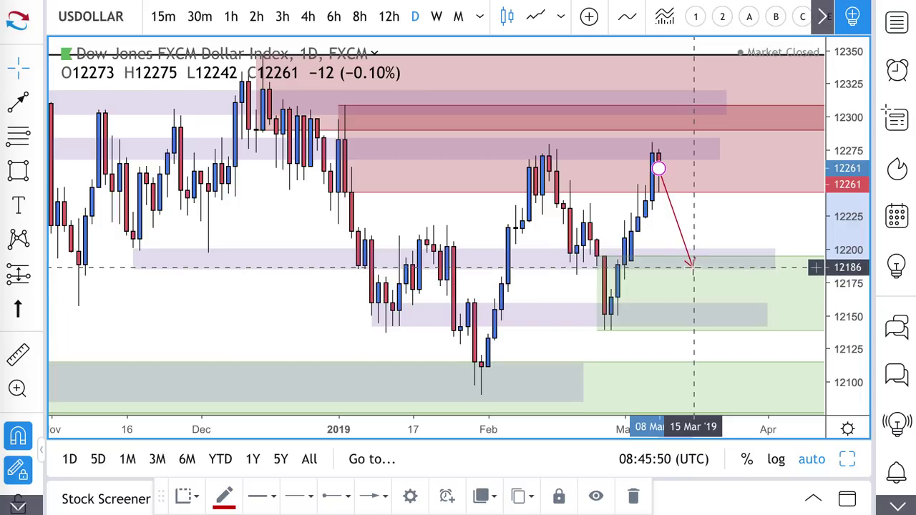
{"action": "left_click", "coordinate": [19, 100]}
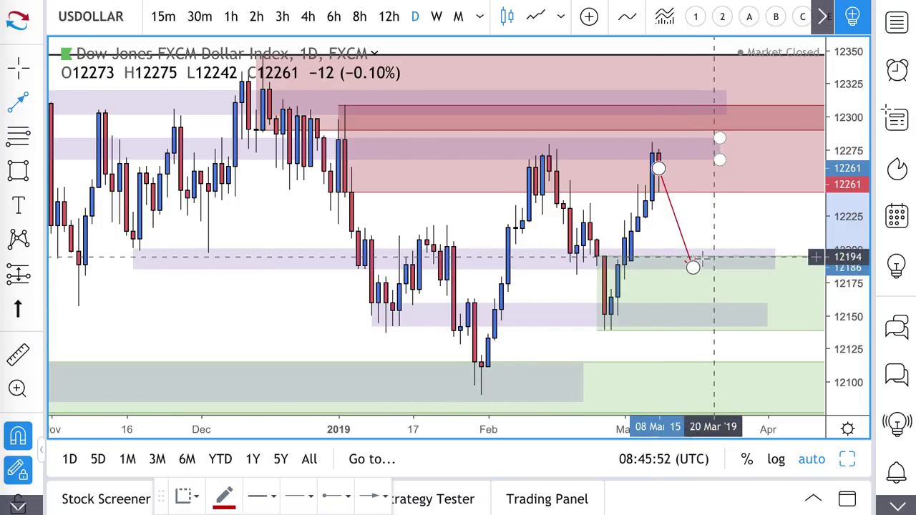
{"action": "left_click_drag", "start_coordinate": [691, 266], "coordinate": [747, 211]}
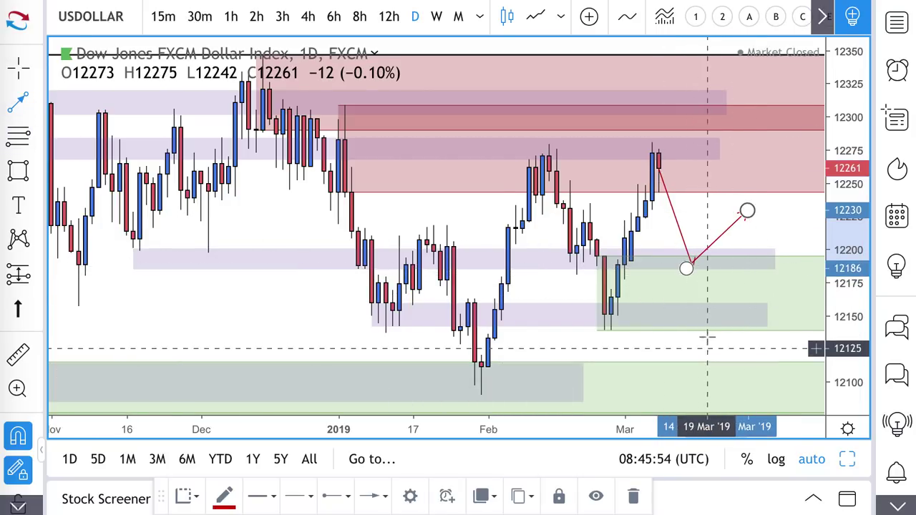
{"action": "left_click_drag", "start_coordinate": [699, 317], "coordinate": [734, 279]}
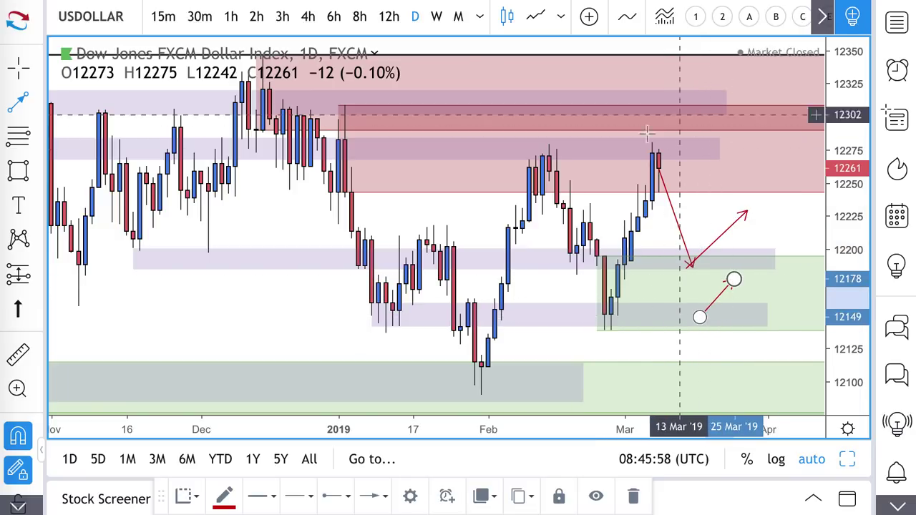
- Review the published USDJPY supply and demand zone analysis of Mar 3 and play its chart forward
{"action": "scroll", "coordinate": [684, 230], "scroll_direction": "down", "scroll_amount": 1}
{"action": "scroll", "coordinate": [684, 230], "scroll_direction": "down", "scroll_amount": 1}
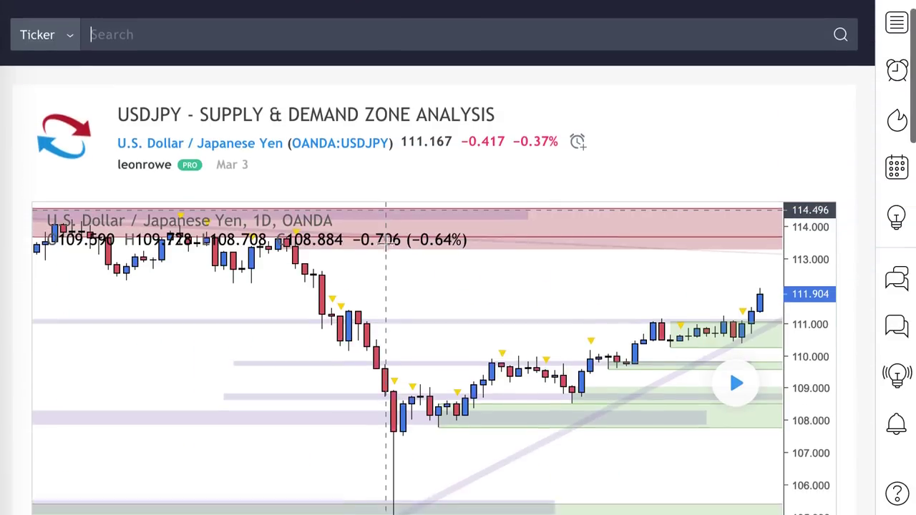
{"action": "scroll", "coordinate": [385, 243], "scroll_direction": "down", "scroll_amount": 3}
{"action": "scroll", "coordinate": [385, 243], "scroll_direction": "down", "scroll_amount": 1}
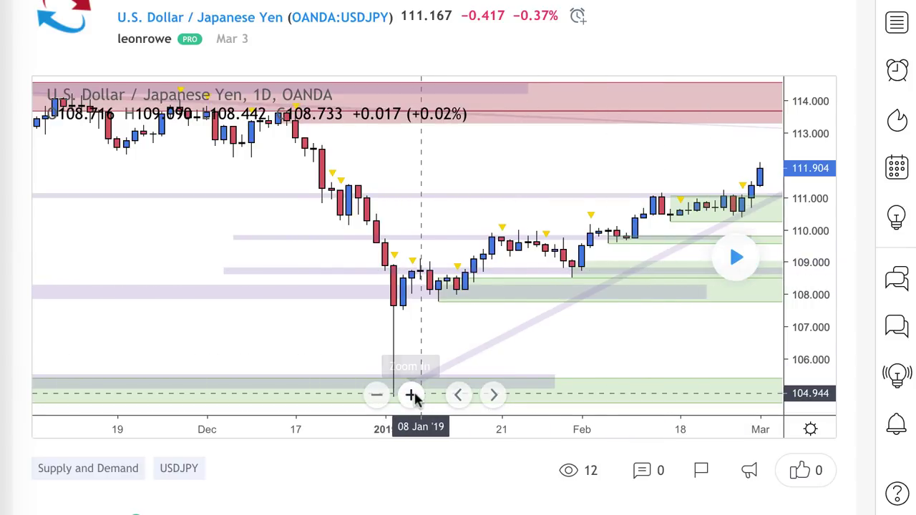
{"action": "left_click", "coordinate": [411, 395]}
{"action": "left_click", "coordinate": [412, 395]}
{"action": "left_click", "coordinate": [411, 394]}
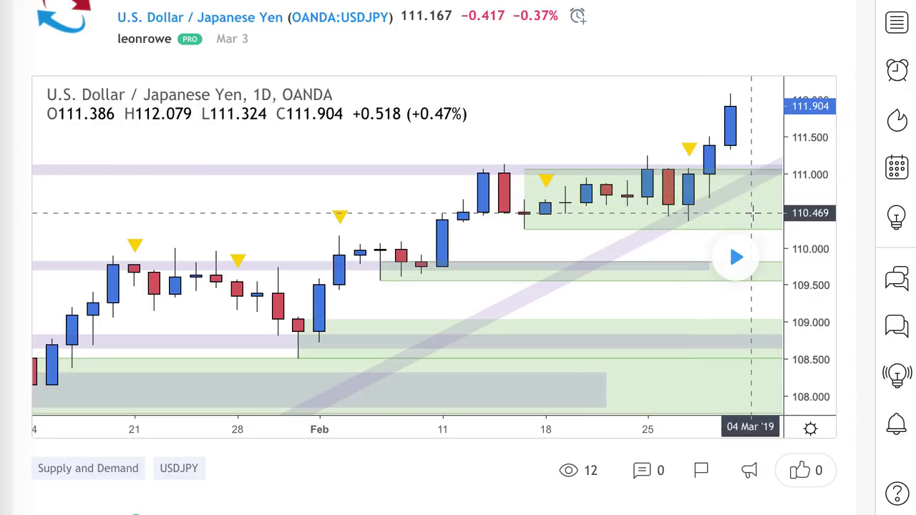
{"action": "mouse_move", "coordinate": [409, 386]}
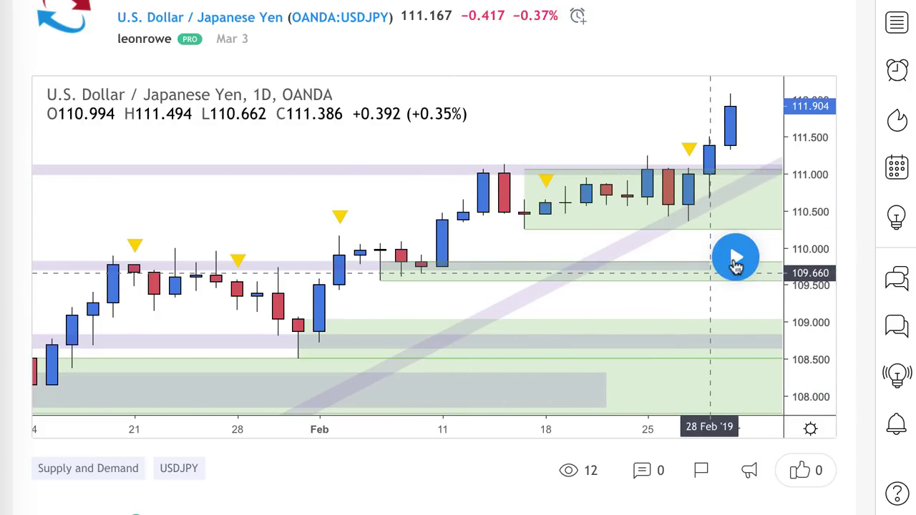
{"action": "left_click", "coordinate": [735, 259]}
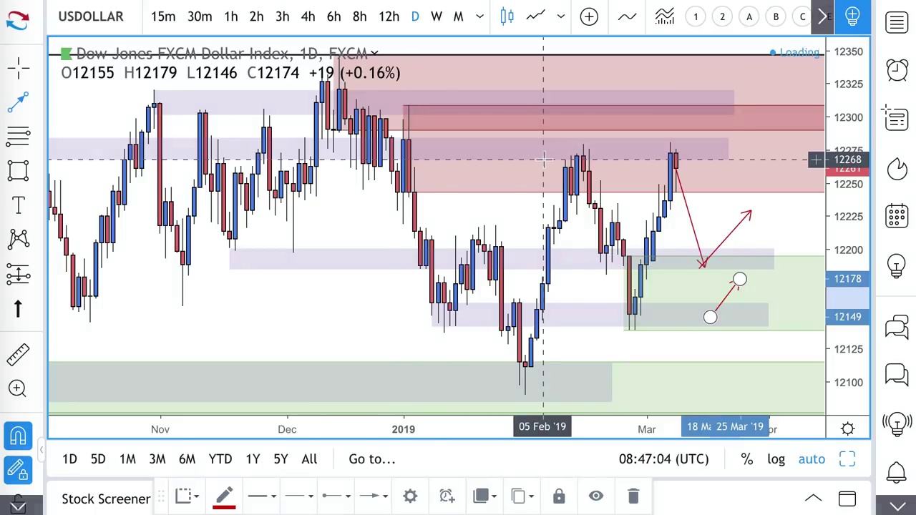
- Draw a rectangle zone on the USDJPY daily chart from 4 Feb '19 at 110.163 to 18 Mar '19 at 110.387
{"action": "scroll", "coordinate": [633, 221], "scroll_direction": "up", "scroll_amount": 4}
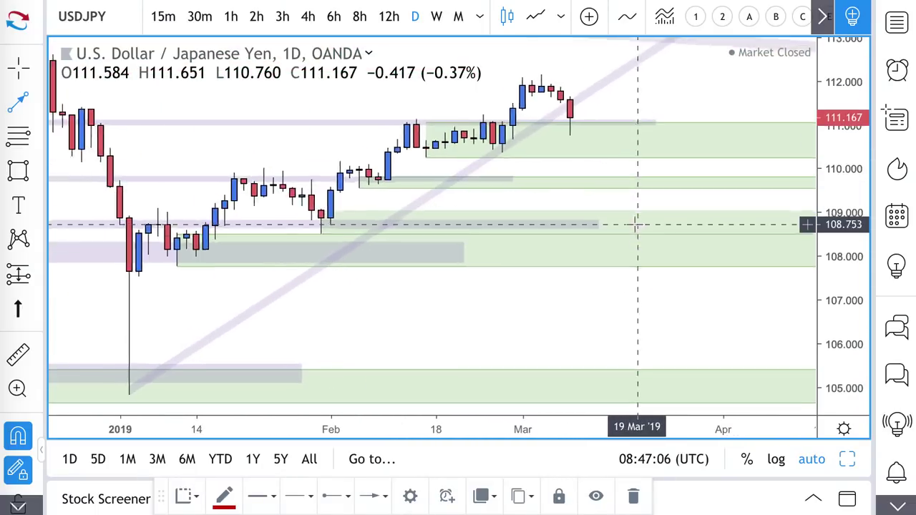
{"action": "scroll", "coordinate": [634, 224], "scroll_direction": "up", "scroll_amount": 5}
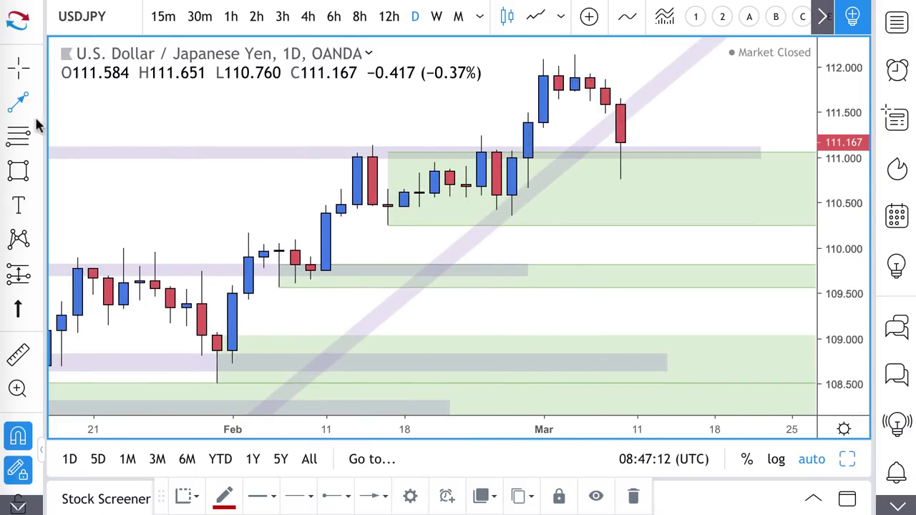
{"action": "left_click", "coordinate": [17, 172]}
{"action": "mouse_move", "coordinate": [248, 233]}
{"action": "left_mouse_down"}
{"action": "mouse_move", "coordinate": [256, 247]}
{"action": "mouse_move", "coordinate": [714, 213]}
{"action": "left_mouse_up"}
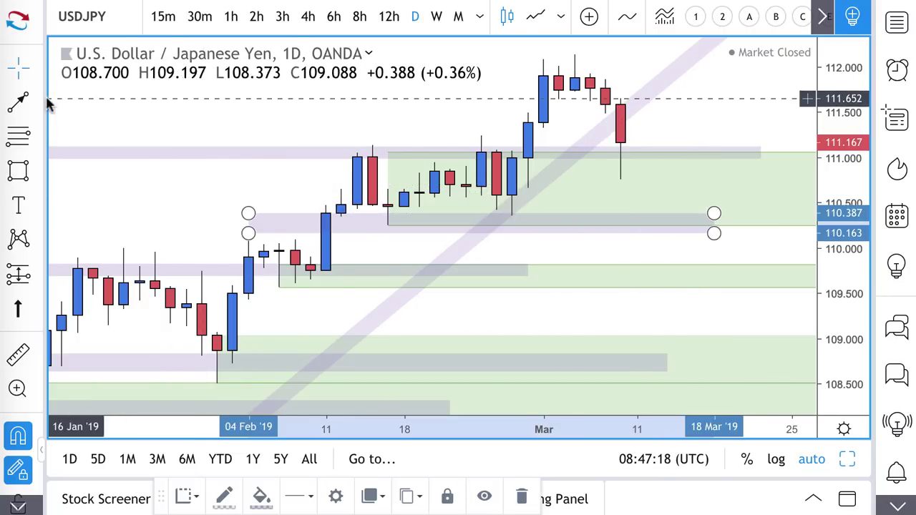
- Draw two upward projection arrows on USDJPY, from 110.988 to 111.515 and from 110.292 to 110.735
{"action": "left_click", "coordinate": [18, 100]}
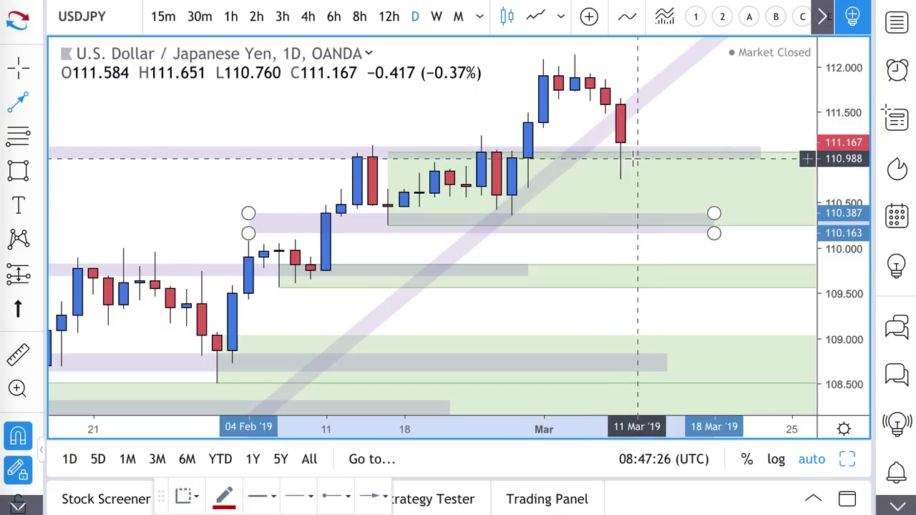
{"action": "left_click", "coordinate": [636, 159]}
{"action": "left_click", "coordinate": [652, 111]}
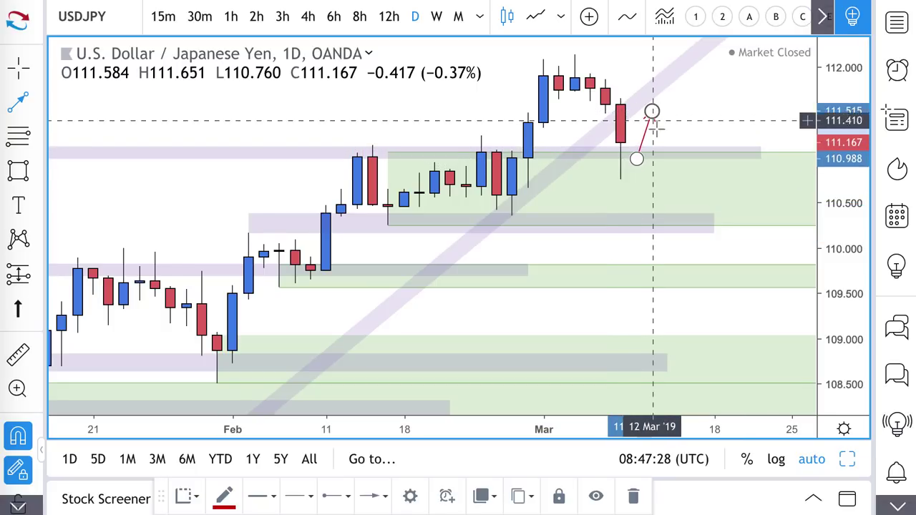
{"action": "left_click", "coordinate": [651, 222]}
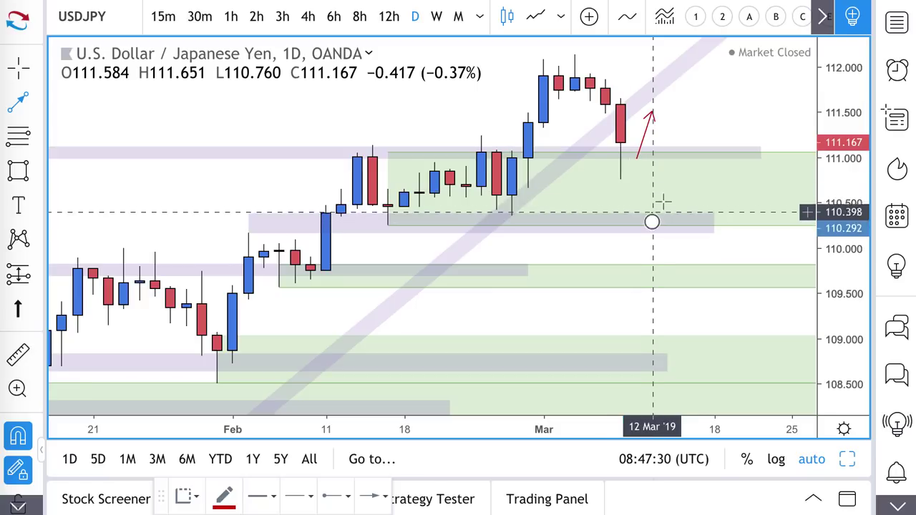
{"action": "left_click", "coordinate": [680, 184]}
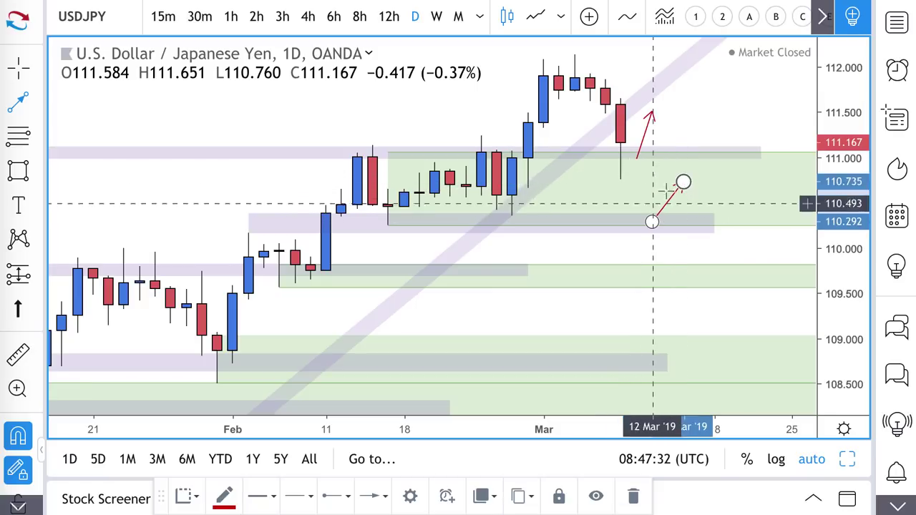
{"action": "scroll", "coordinate": [655, 185], "scroll_direction": "down", "scroll_amount": 3}
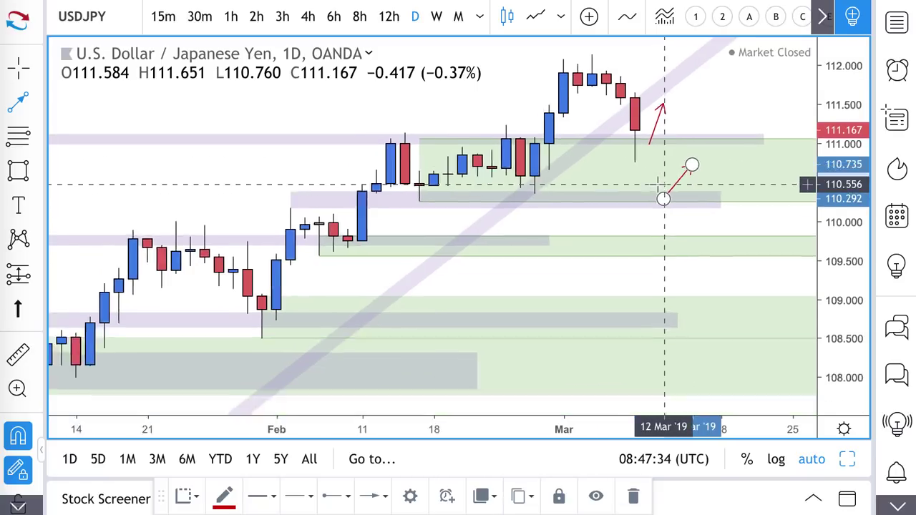
{"action": "scroll", "coordinate": [662, 172], "scroll_direction": "up", "scroll_amount": 3}
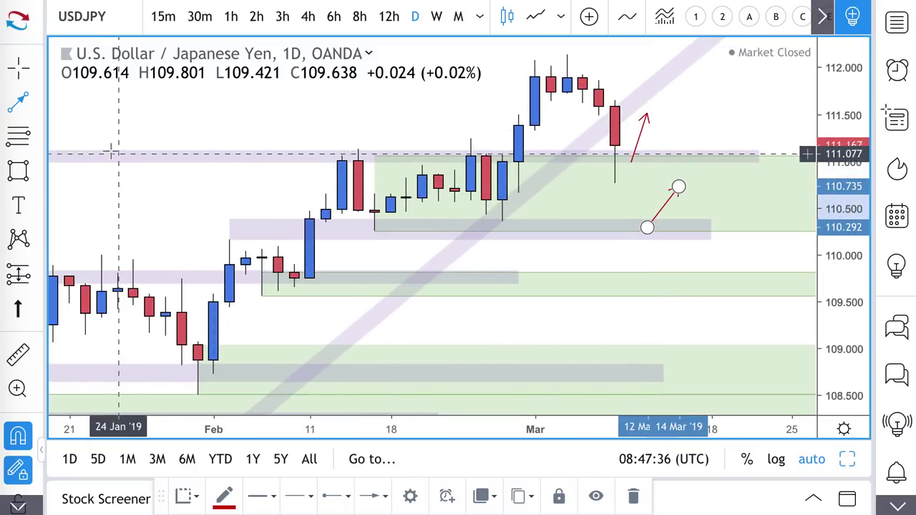
- Draw a zone from the 5 Mar '19 candle between 111.744 and 112.138 and apply the Supply Zone template
{"action": "left_click", "coordinate": [20, 138]}
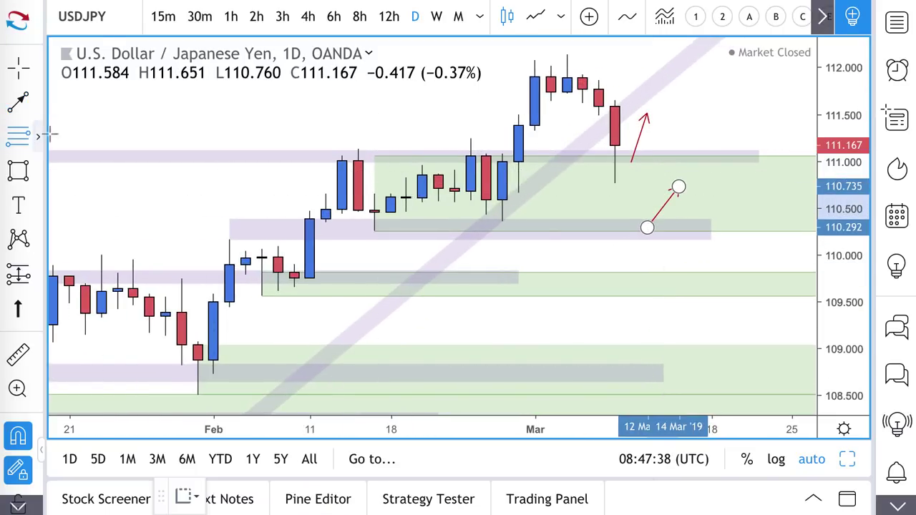
{"action": "left_click", "coordinate": [567, 92]}
{"action": "left_click", "coordinate": [566, 55]}
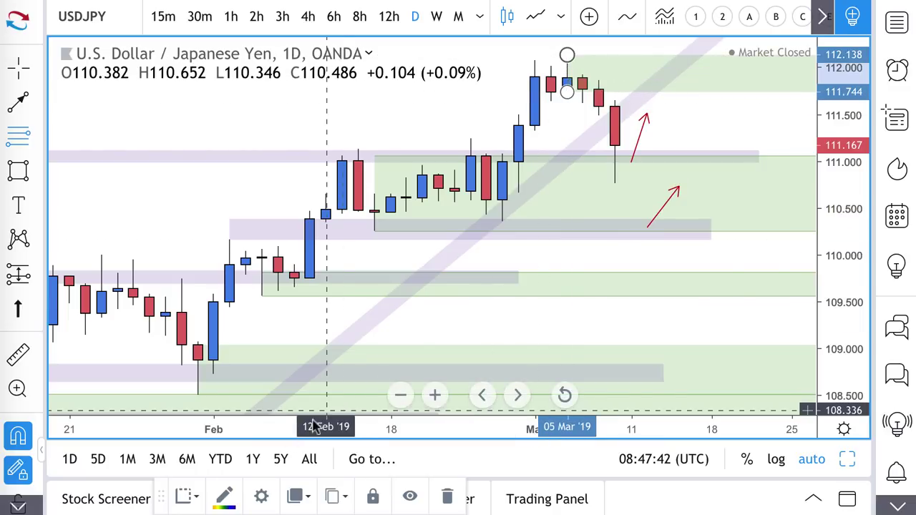
{"action": "left_click", "coordinate": [184, 496]}
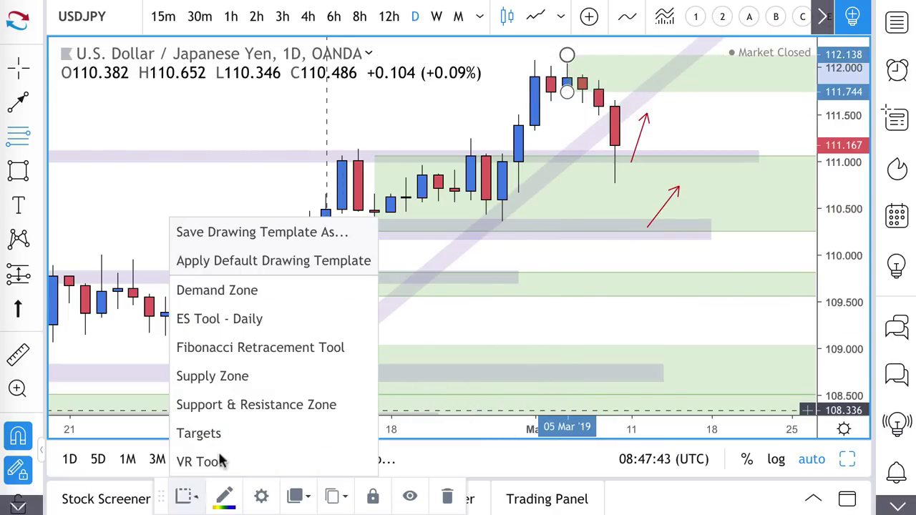
{"action": "left_click", "coordinate": [261, 379]}
{"action": "scroll", "coordinate": [528, 283], "scroll_direction": "down", "scroll_amount": 5}
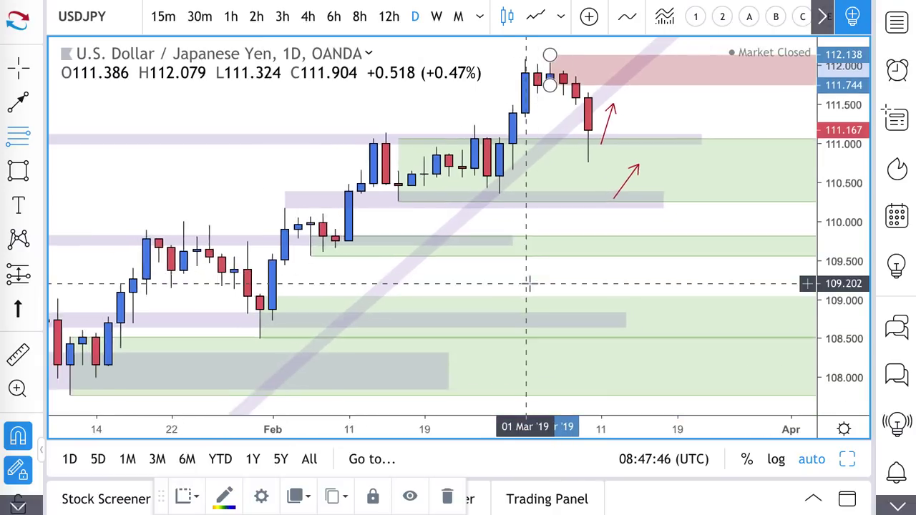
{"action": "scroll", "coordinate": [528, 283], "scroll_direction": "up", "scroll_amount": 5}
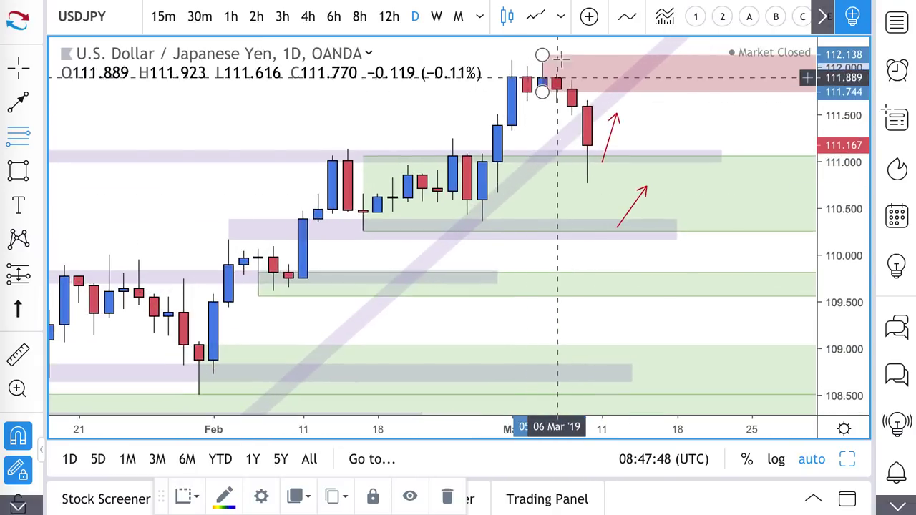
- Delete the rising diagonal trend zone that price has broken through on the USDJPY chart
{"action": "left_click", "coordinate": [19, 101]}
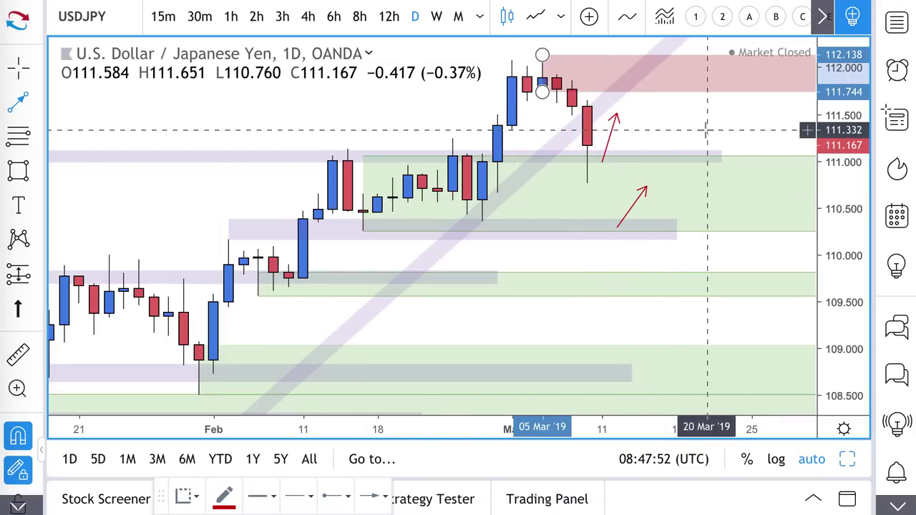
{"action": "left_click", "coordinate": [543, 140]}
{"action": "left_click", "coordinate": [551, 145]}
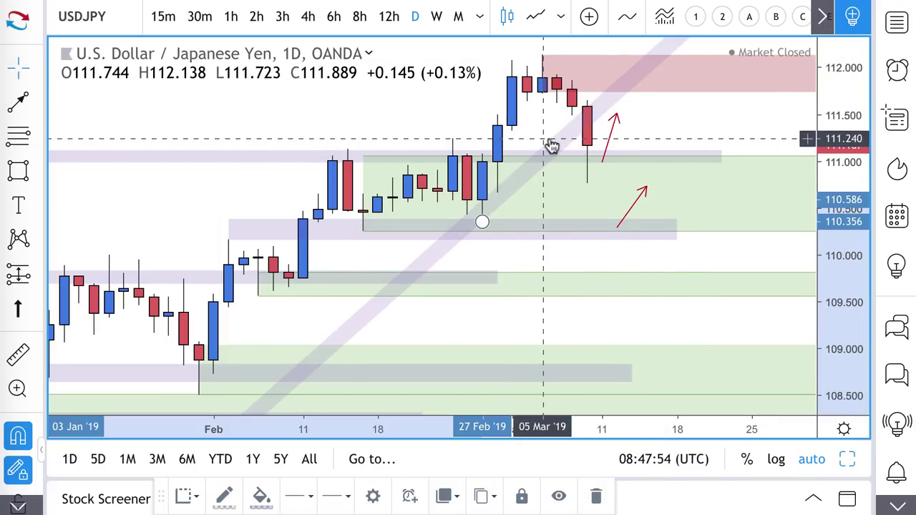
{"action": "key", "text": "Delete"}
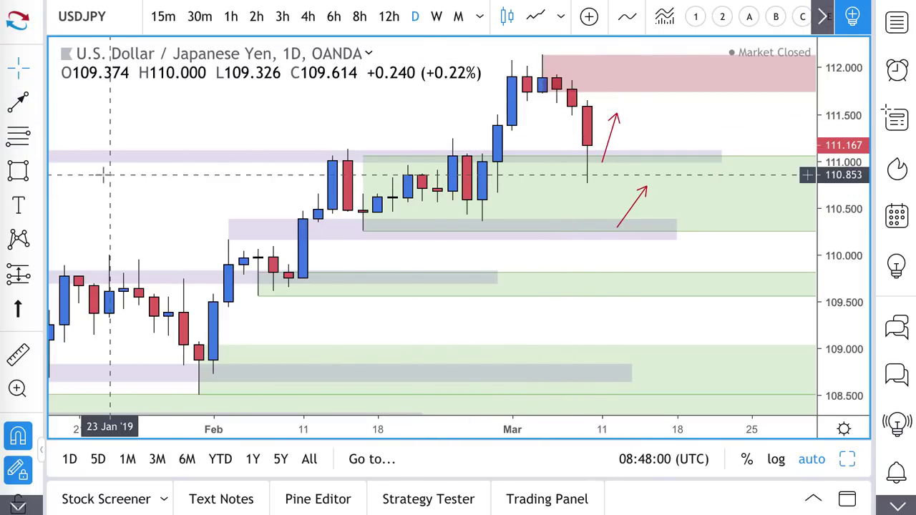
- Draw a downward arrow from the new supply zone at 111.933 on 13 Mar '19 to 111.352 on 15 Mar '19
{"action": "left_click", "coordinate": [19, 101]}
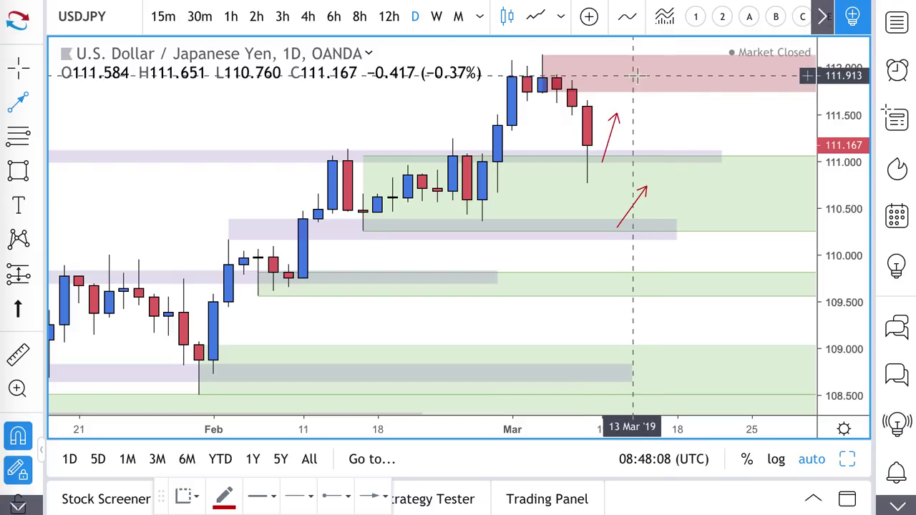
{"action": "left_click", "coordinate": [661, 128]}
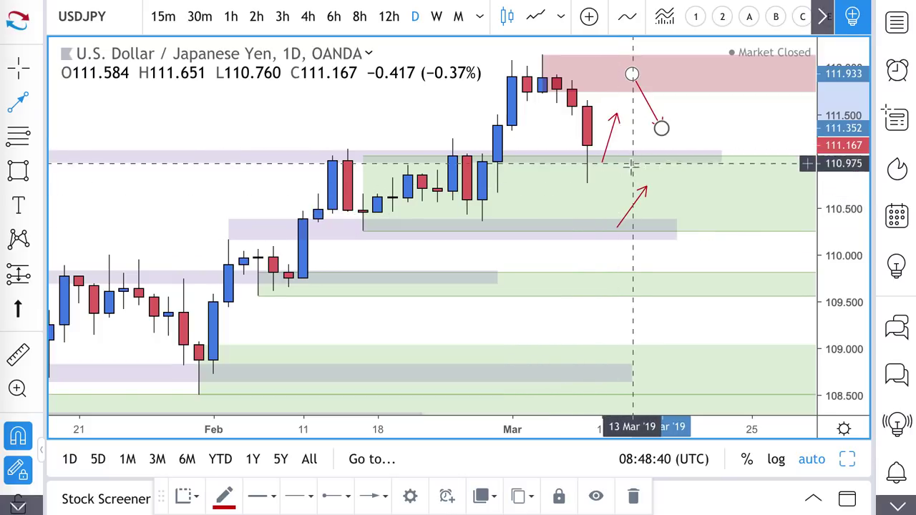
{"action": "scroll", "coordinate": [606, 202], "scroll_direction": "down", "scroll_amount": 3}
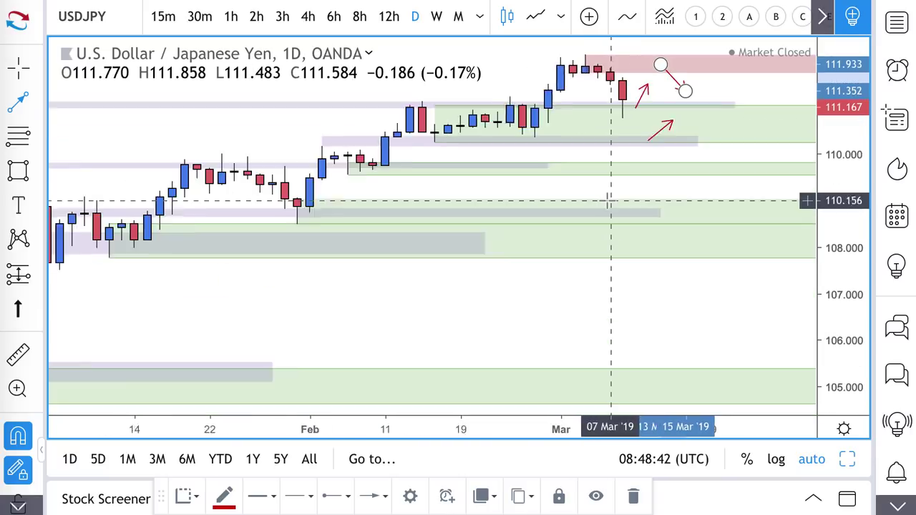
{"action": "scroll", "coordinate": [629, 99], "scroll_direction": "up", "scroll_amount": 1}
{"action": "scroll", "coordinate": [634, 99], "scroll_direction": "up", "scroll_amount": 1}
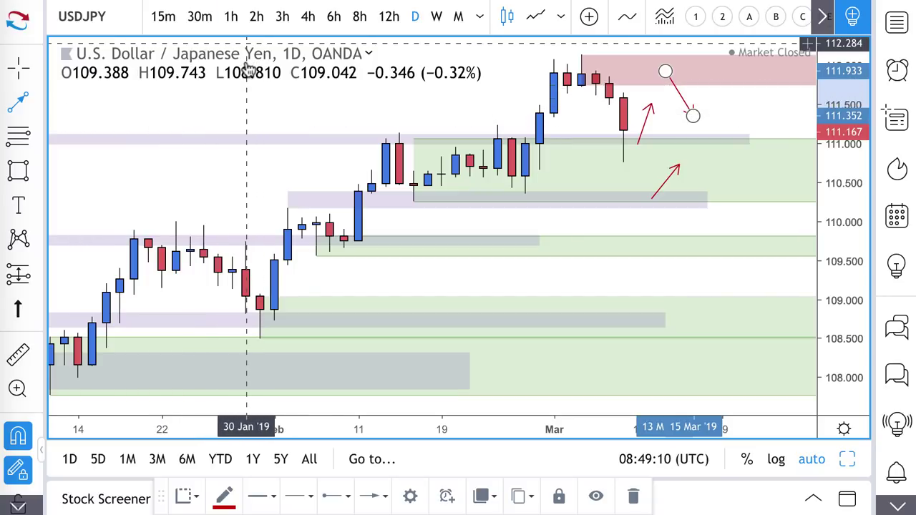
{"action": "scroll", "coordinate": [648, 168], "scroll_direction": "down", "scroll_amount": 3}
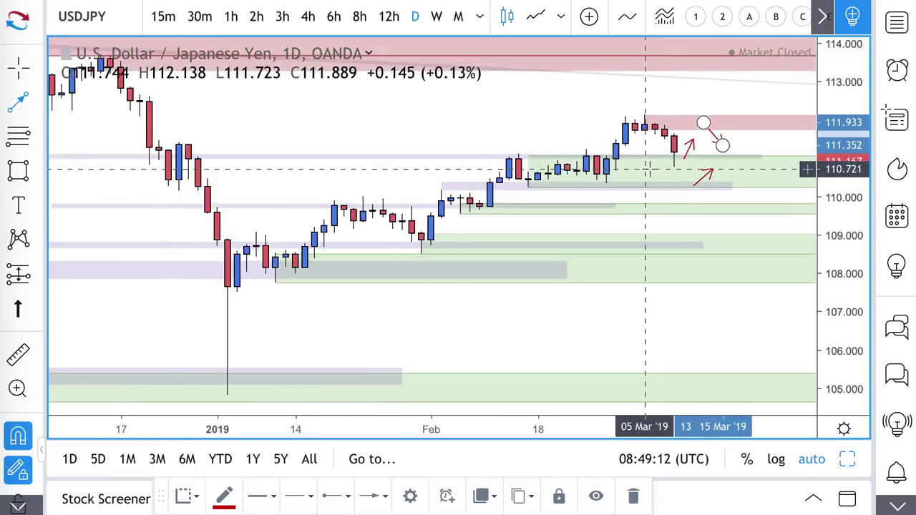
{"action": "scroll", "coordinate": [648, 167], "scroll_direction": "down", "scroll_amount": 5}
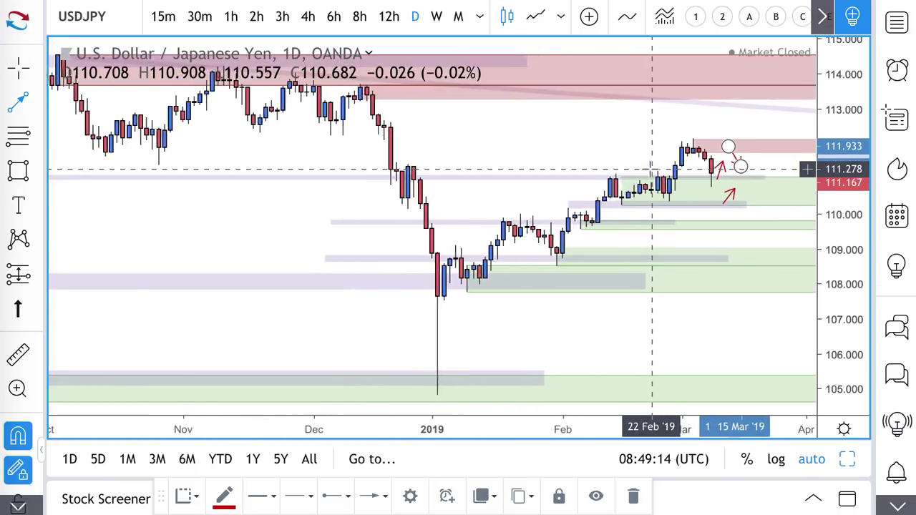
{"action": "scroll", "coordinate": [651, 169], "scroll_direction": "up", "scroll_amount": 5}
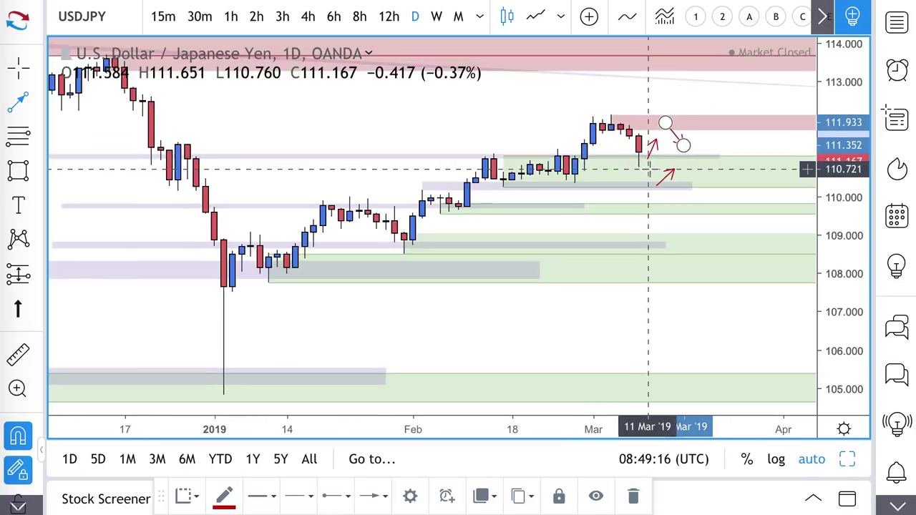
- Review the published USDCHF supply and demand zone analysis of Mar 3 and play its chart forward
{"action": "scroll", "coordinate": [648, 169], "scroll_direction": "up", "scroll_amount": 1}
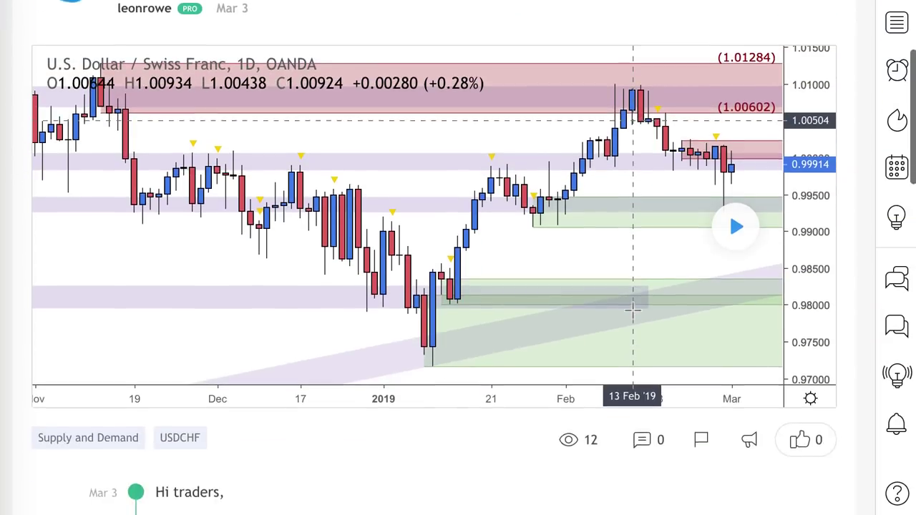
{"action": "scroll", "coordinate": [632, 309], "scroll_direction": "up", "scroll_amount": 1}
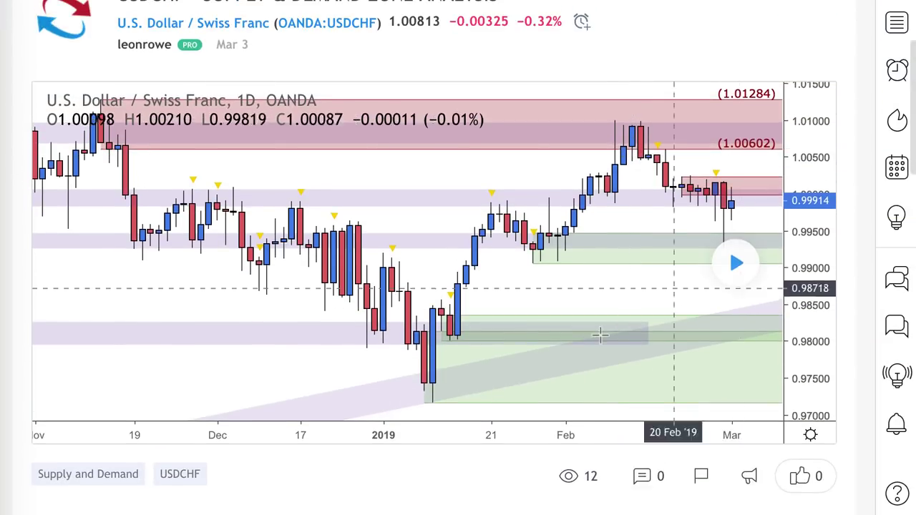
{"action": "left_click", "coordinate": [410, 402]}
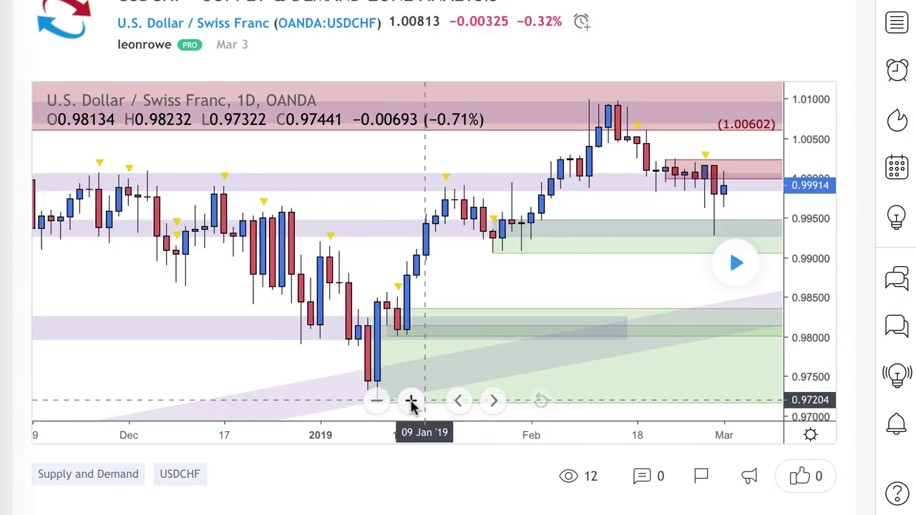
{"action": "left_click", "coordinate": [410, 402]}
{"action": "left_click", "coordinate": [414, 403]}
{"action": "left_click", "coordinate": [376, 401]}
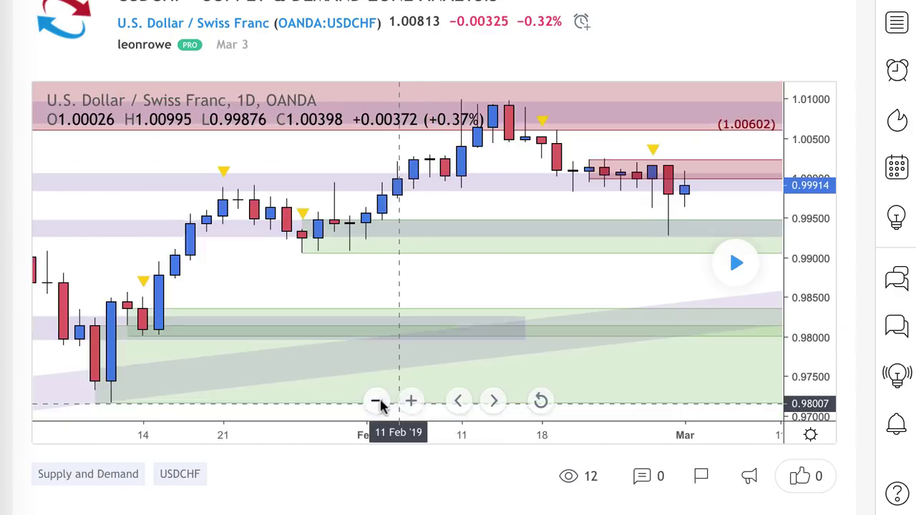
{"action": "left_click", "coordinate": [735, 265]}
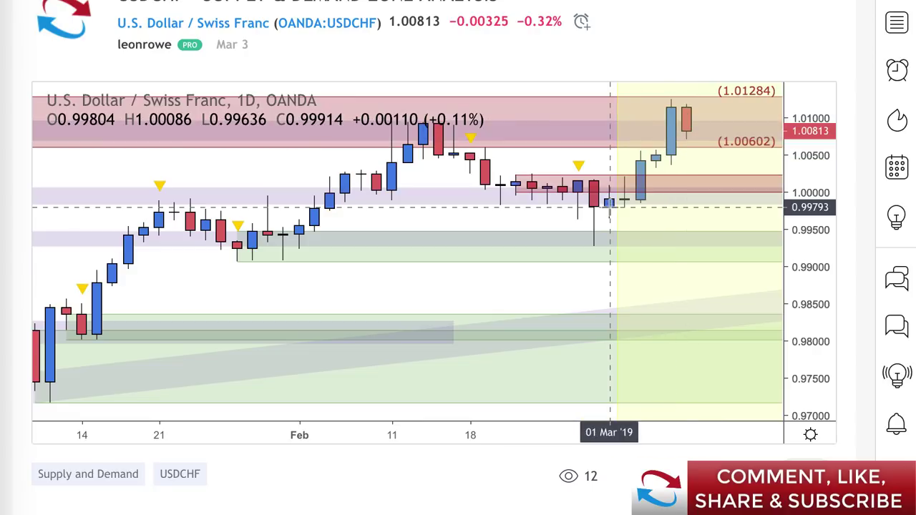
{"action": "scroll", "coordinate": [644, 153], "scroll_direction": "up", "scroll_amount": 1}
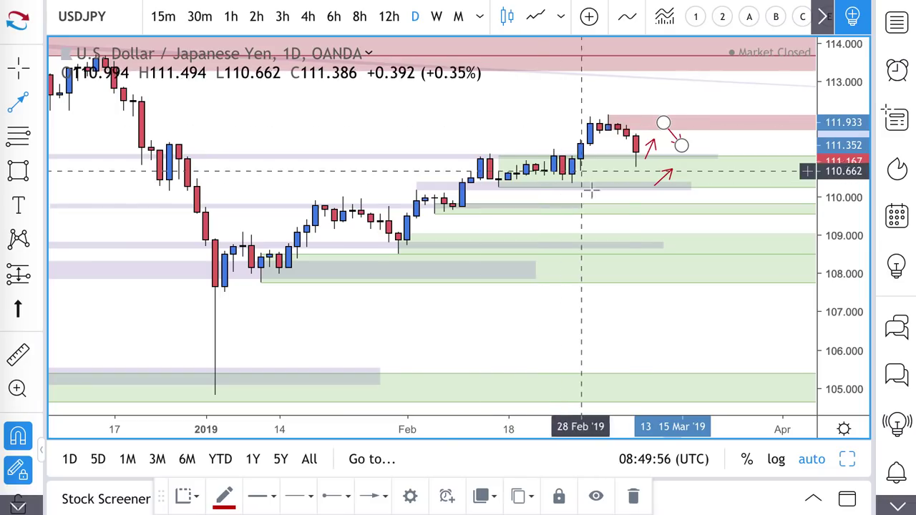
- Switch the daily chart to USDCHF and delete the small broken supply zone just above 1.00000
{"action": "key", "text": "Down"}
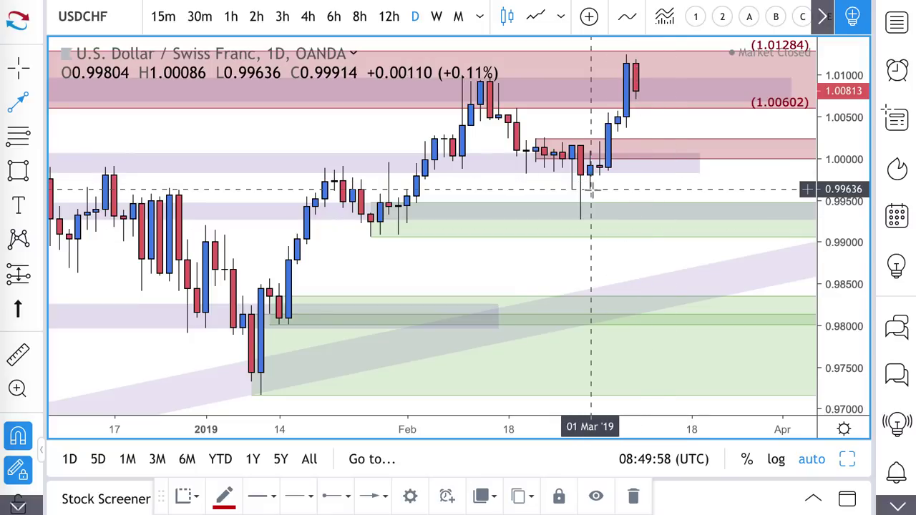
{"action": "left_click", "coordinate": [711, 145]}
{"action": "key", "text": "Delete"}
{"action": "scroll", "coordinate": [709, 143], "scroll_direction": "down", "scroll_amount": 2}
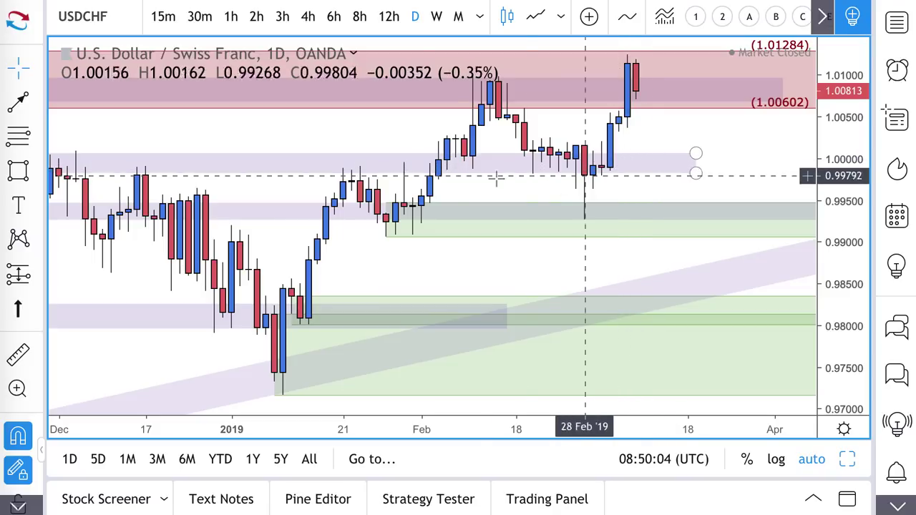
- Draw a zone from 0.99914 to the 28 Feb '19 low at 0.99268 and apply the Demand Zone template
{"action": "left_click", "coordinate": [19, 135]}
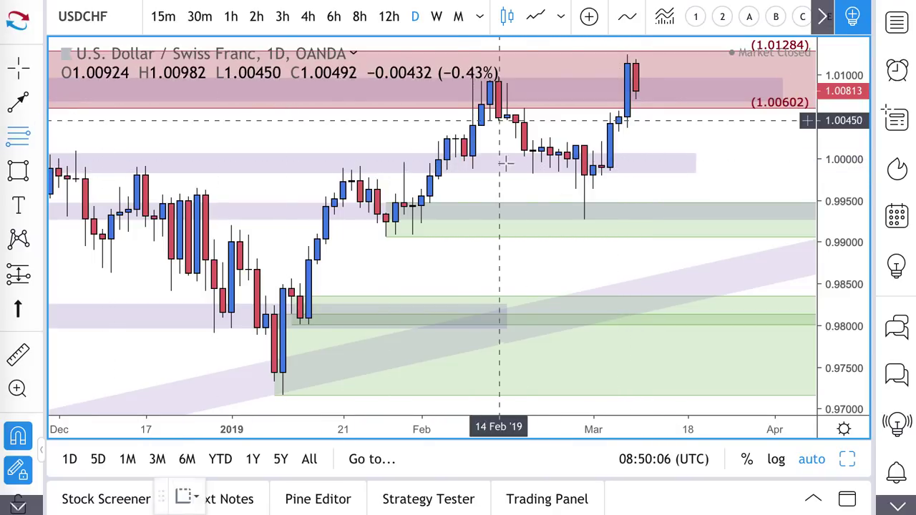
{"action": "left_click_drag", "start_coordinate": [600, 166], "coordinate": [583, 220]}
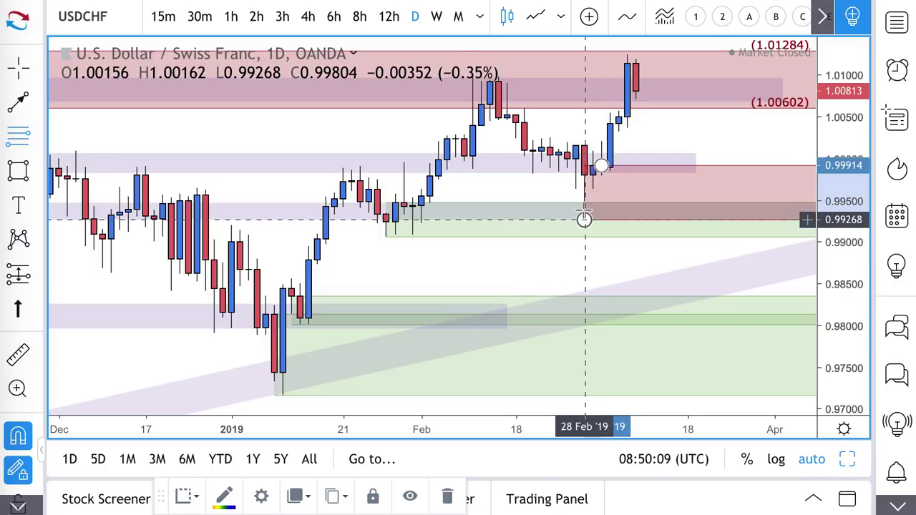
{"action": "left_click", "coordinate": [185, 499]}
{"action": "left_click", "coordinate": [260, 296]}
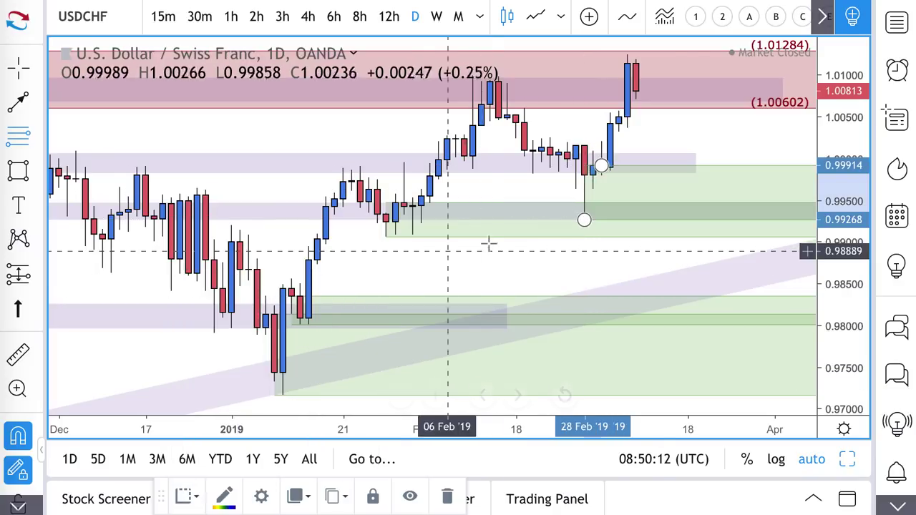
{"action": "scroll", "coordinate": [489, 243], "scroll_direction": "right", "scroll_amount": 1}
{"action": "scroll", "coordinate": [488, 243], "scroll_direction": "down", "scroll_amount": 1}
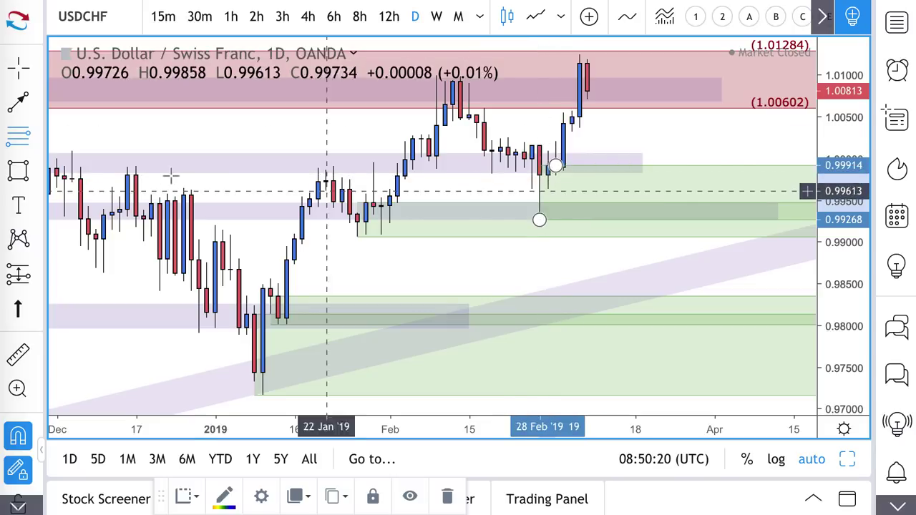
- Draw an arrow from the 8 Mar '19 close at 1.00813 down to 0.99794 on 19 Mar, and another up to 1.00510 on 26 Mar
{"action": "left_click", "coordinate": [19, 102]}
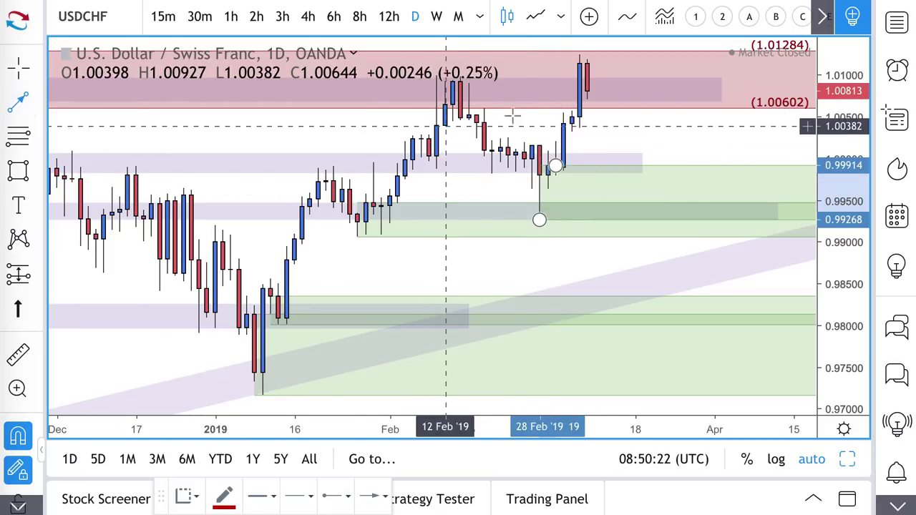
{"action": "left_click", "coordinate": [586, 91]}
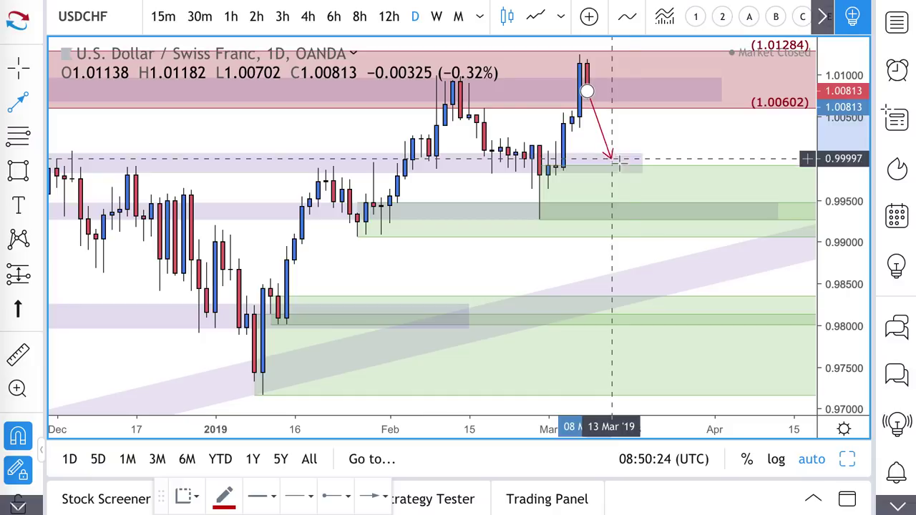
{"action": "left_click", "coordinate": [637, 143]}
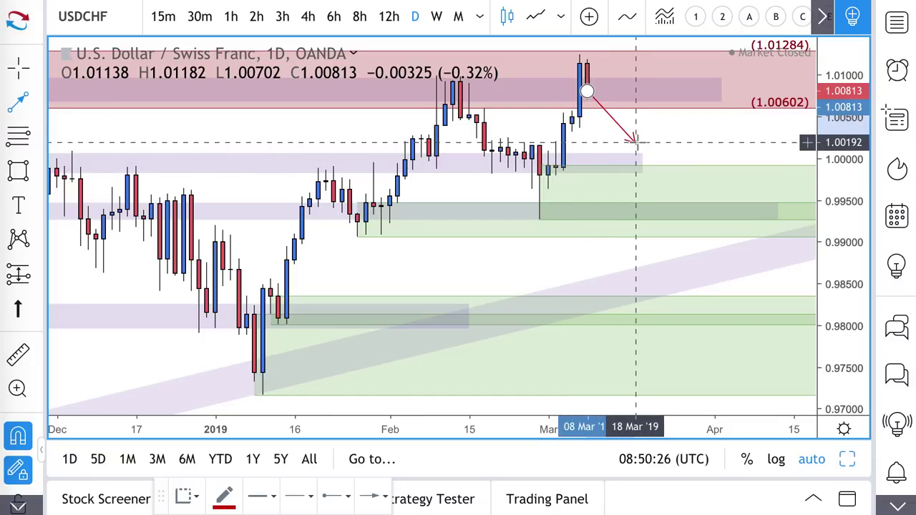
{"action": "scroll", "coordinate": [638, 143], "scroll_direction": "down", "scroll_amount": 3}
{"action": "scroll", "coordinate": [566, 84], "scroll_direction": "down", "scroll_amount": 4}
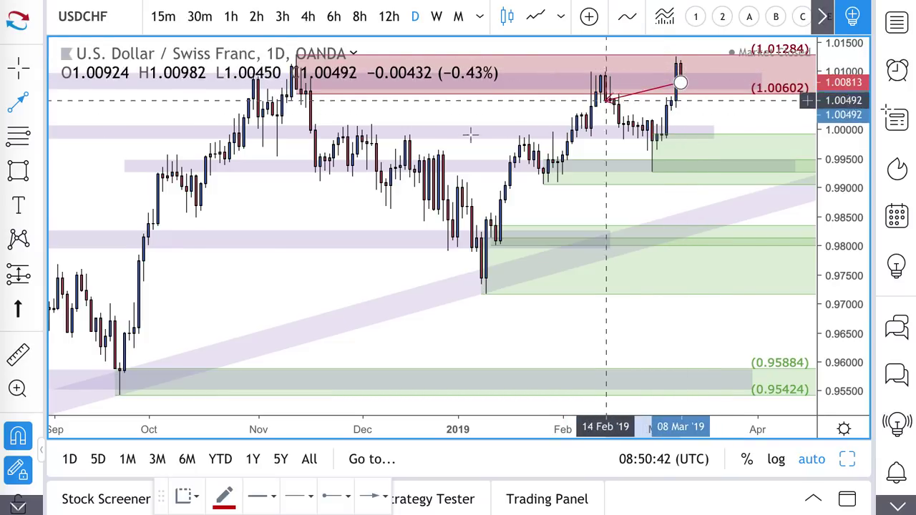
{"action": "scroll", "coordinate": [680, 82], "scroll_direction": "up", "scroll_amount": 3}
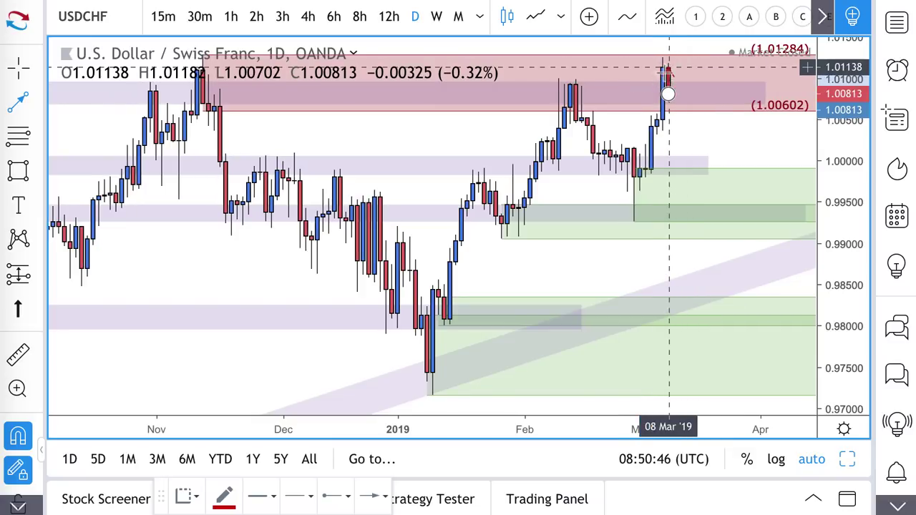
{"action": "left_click", "coordinate": [708, 177]}
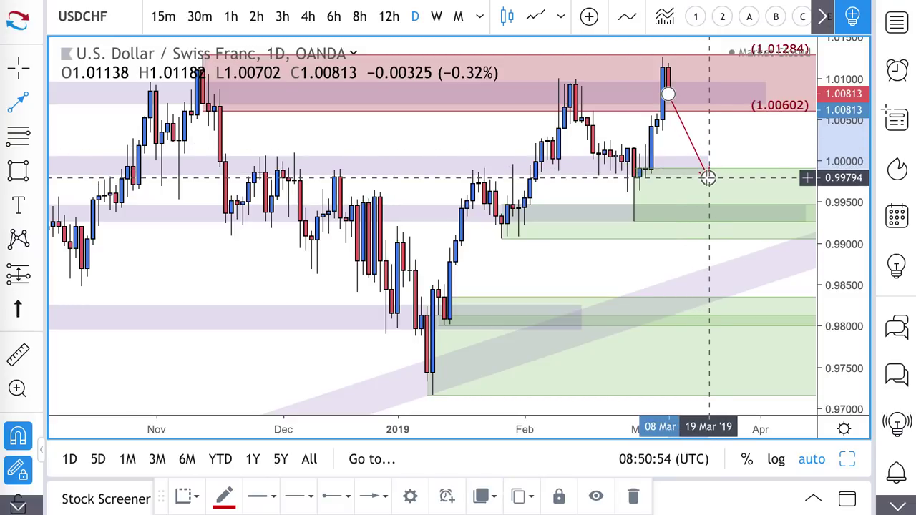
{"action": "left_click", "coordinate": [708, 177]}
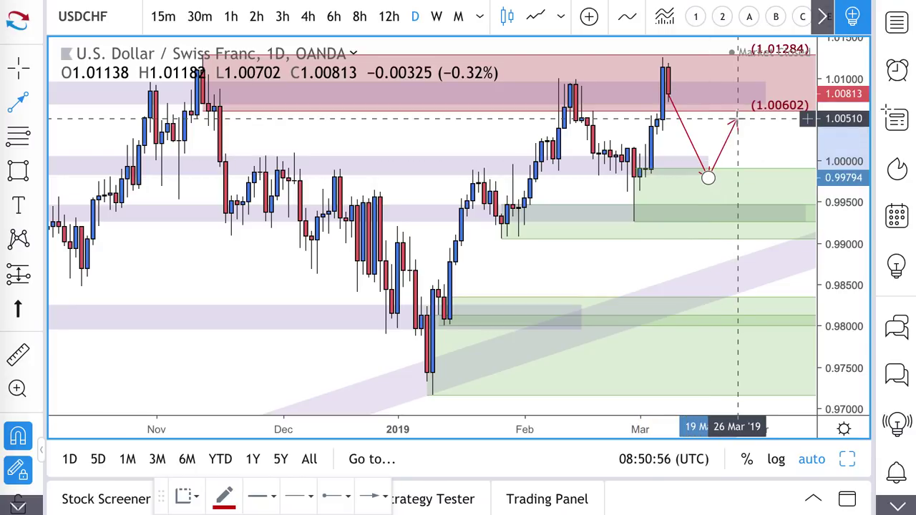
{"action": "left_click", "coordinate": [737, 118]}
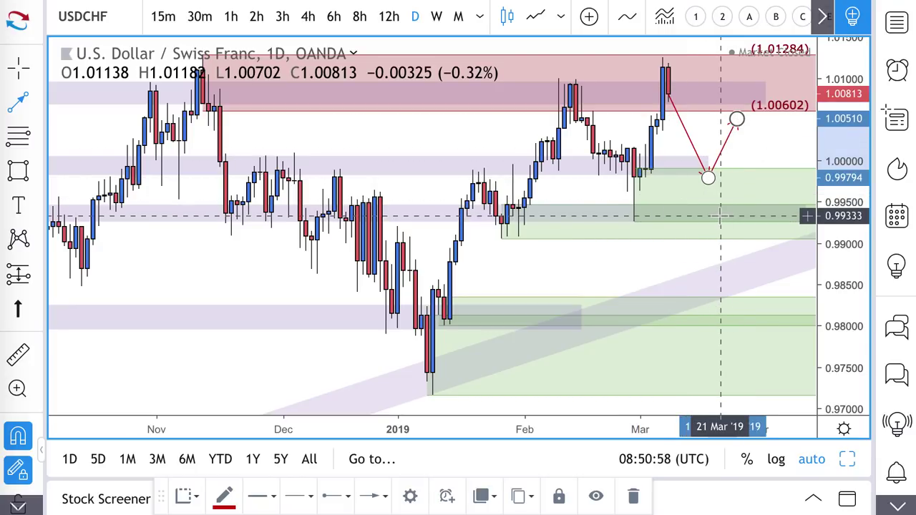
- Draw an upward arrow from 0.99333 on 21 Mar '19 to 0.99863, and narrow the purple zone near 1.00000 to 0.99979–0.99831, extending it to 28 Mar
{"action": "left_click", "coordinate": [721, 214]}
{"action": "left_click", "coordinate": [760, 173]}
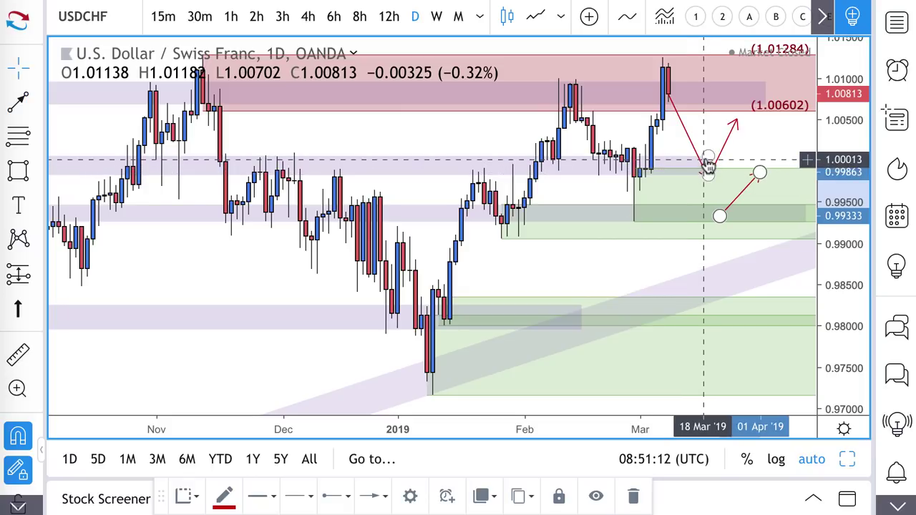
{"action": "left_click", "coordinate": [726, 163]}
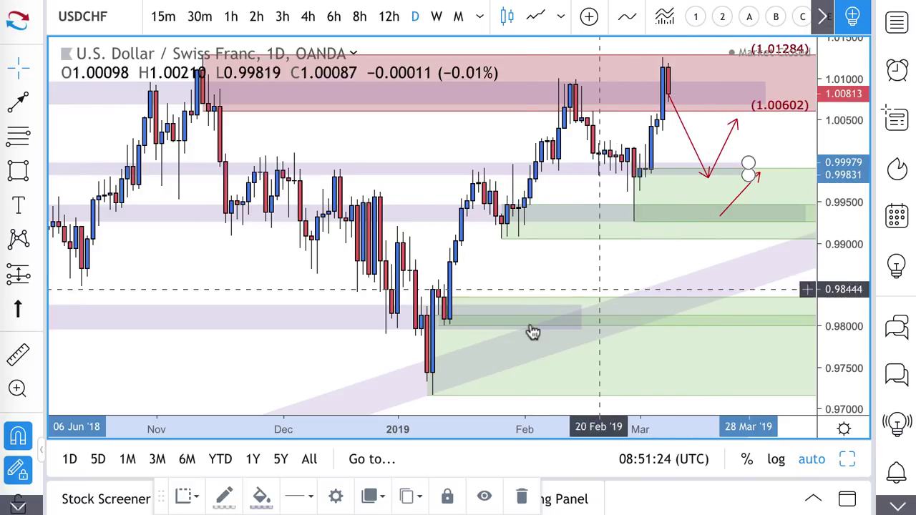
- Draw a rising parallel channel from the 10 Jan '19 low at 0.97162 through the 28 Feb '19 low at 0.99268, with its width set at 0.97441
{"action": "left_click", "coordinate": [41, 105]}
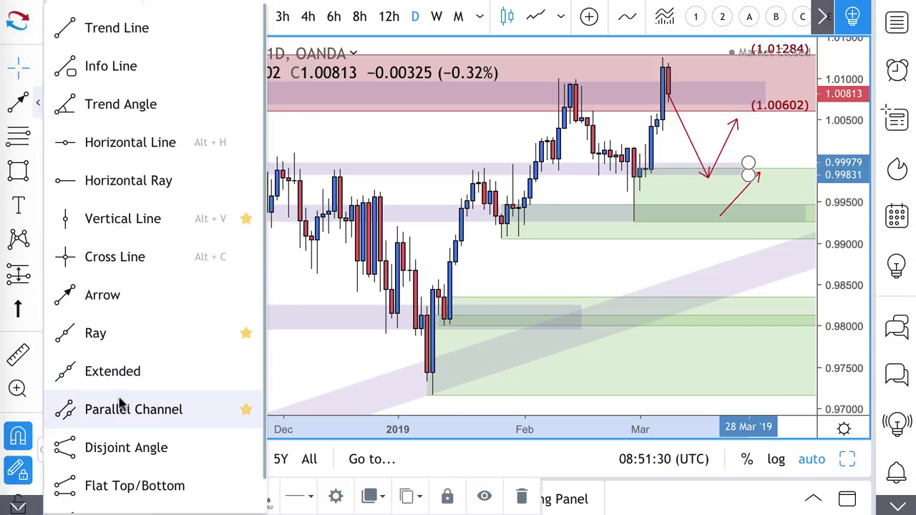
{"action": "left_click", "coordinate": [117, 408]}
{"action": "scroll", "coordinate": [433, 357], "scroll_direction": "down", "scroll_amount": 3}
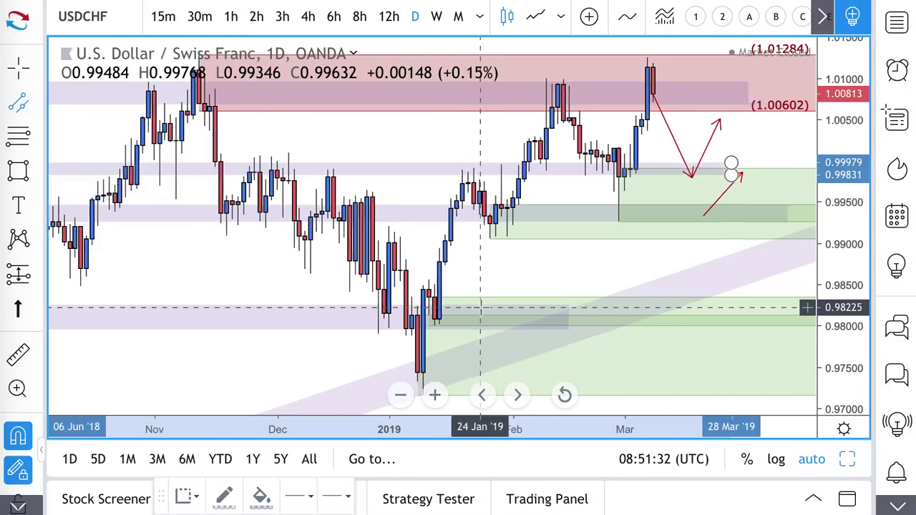
{"action": "left_click", "coordinate": [418, 392]}
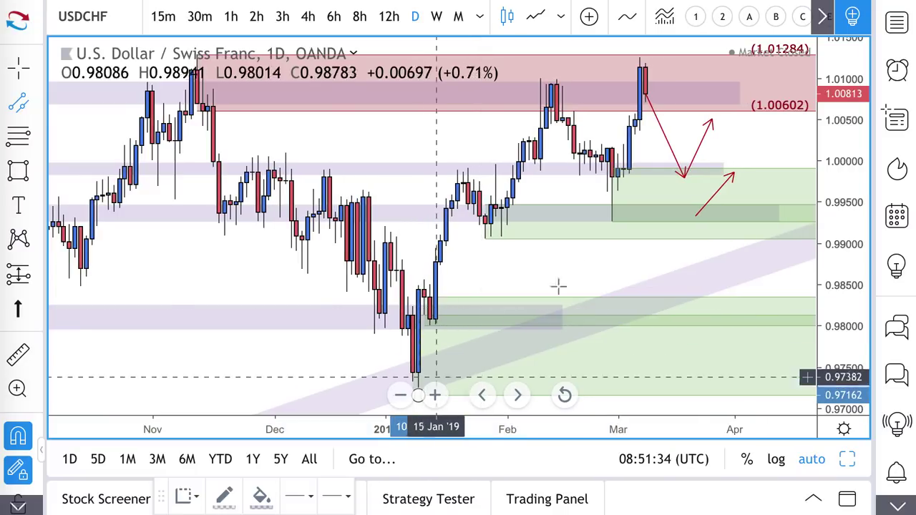
{"action": "left_click", "coordinate": [612, 222]}
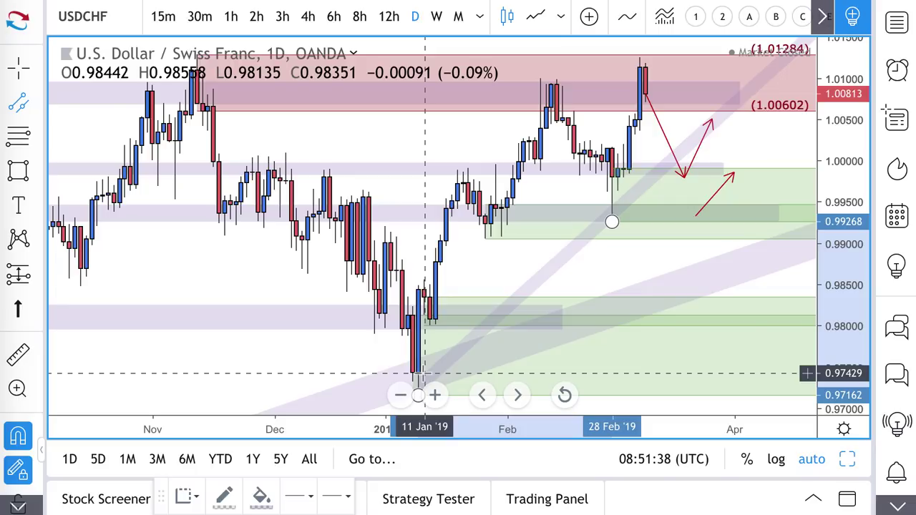
{"action": "left_click", "coordinate": [422, 372]}
{"action": "scroll", "coordinate": [737, 190], "scroll_direction": "up", "scroll_amount": 2}
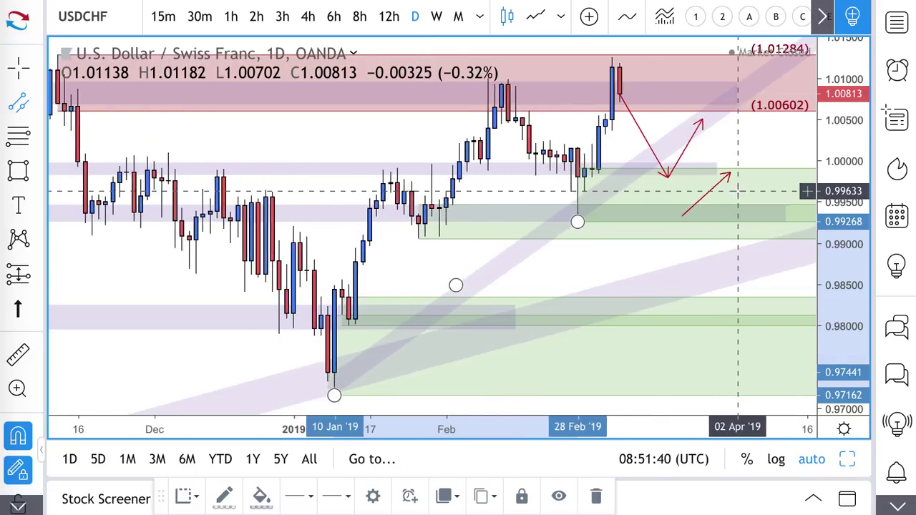
{"action": "scroll", "coordinate": [737, 190], "scroll_direction": "up", "scroll_amount": 1}
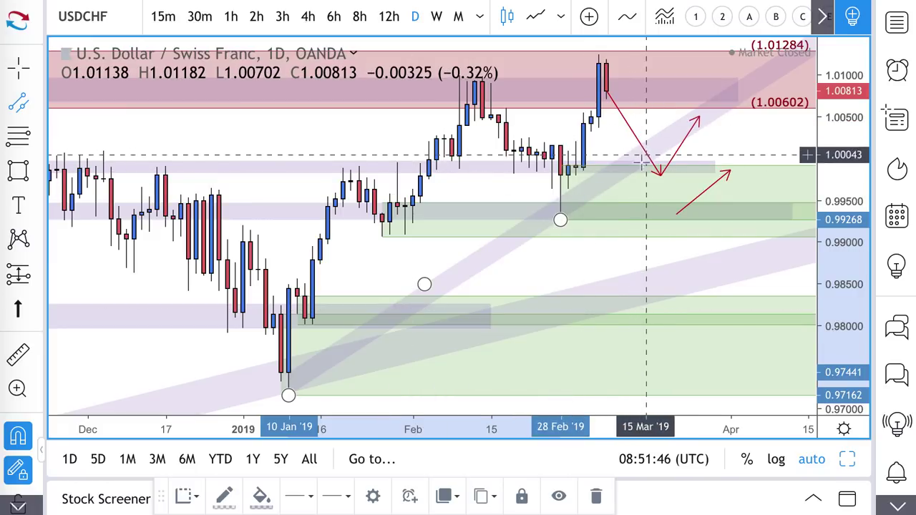
- Review the published USDCAD supply and demand zone analysis of Mar 3 and play its chart forward
{"action": "scroll", "coordinate": [618, 184], "scroll_direction": "down", "scroll_amount": 2}
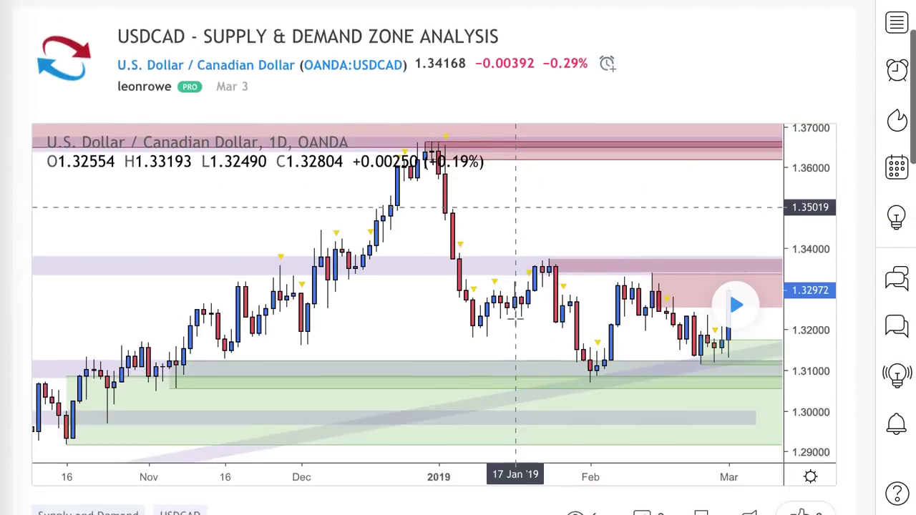
{"action": "scroll", "coordinate": [515, 317], "scroll_direction": "down", "scroll_amount": 2}
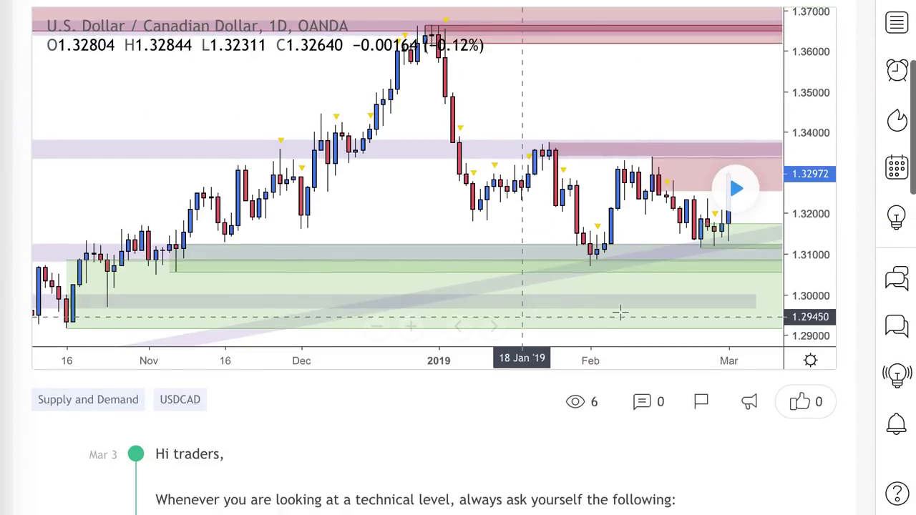
{"action": "left_click", "coordinate": [412, 327]}
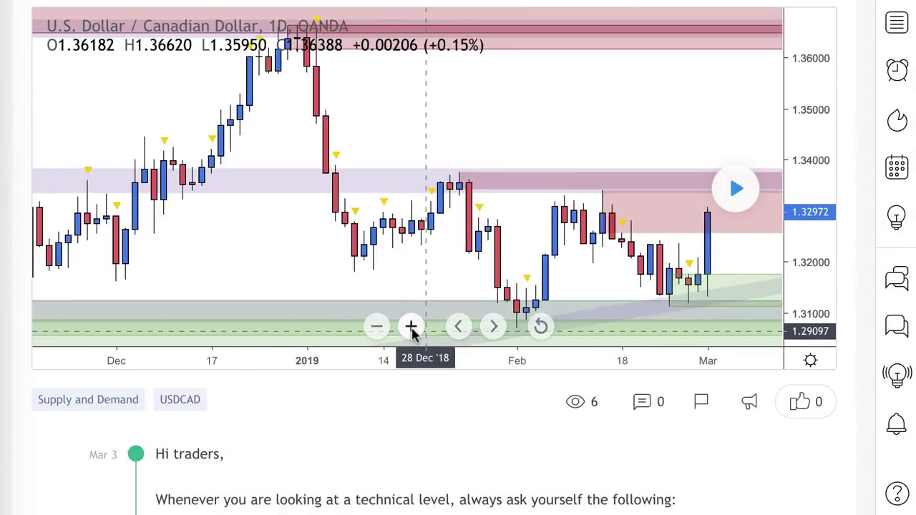
{"action": "left_click", "coordinate": [411, 327]}
{"action": "left_click", "coordinate": [411, 327]}
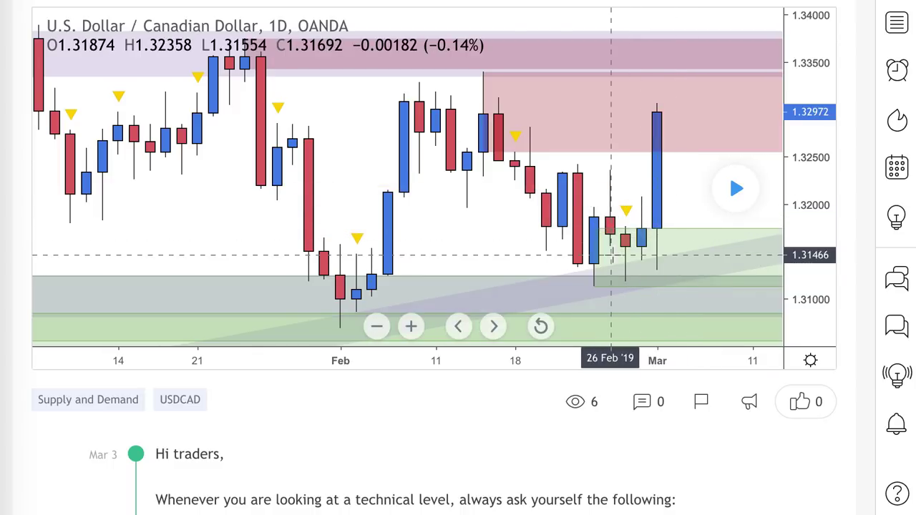
{"action": "scroll", "coordinate": [697, 208], "scroll_direction": "down", "scroll_amount": 3}
{"action": "scroll", "coordinate": [700, 213], "scroll_direction": "up", "scroll_amount": 5}
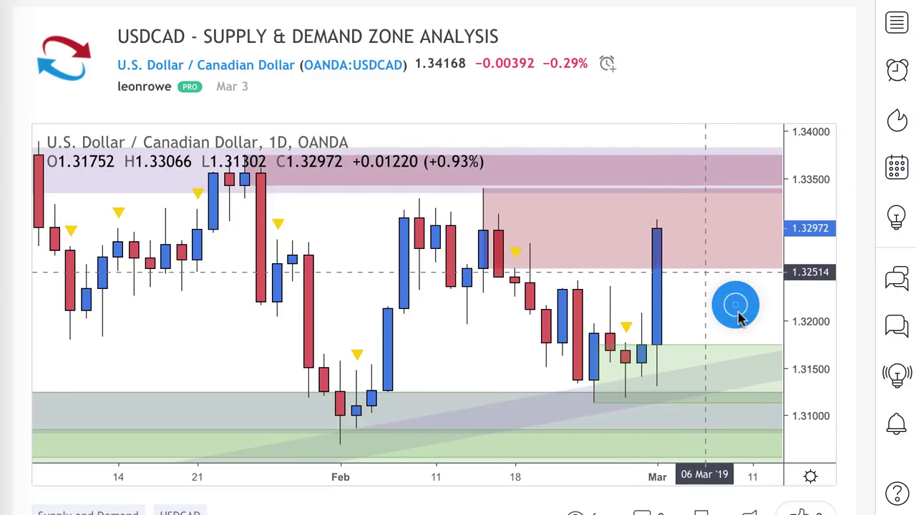
{"action": "left_click", "coordinate": [737, 308]}
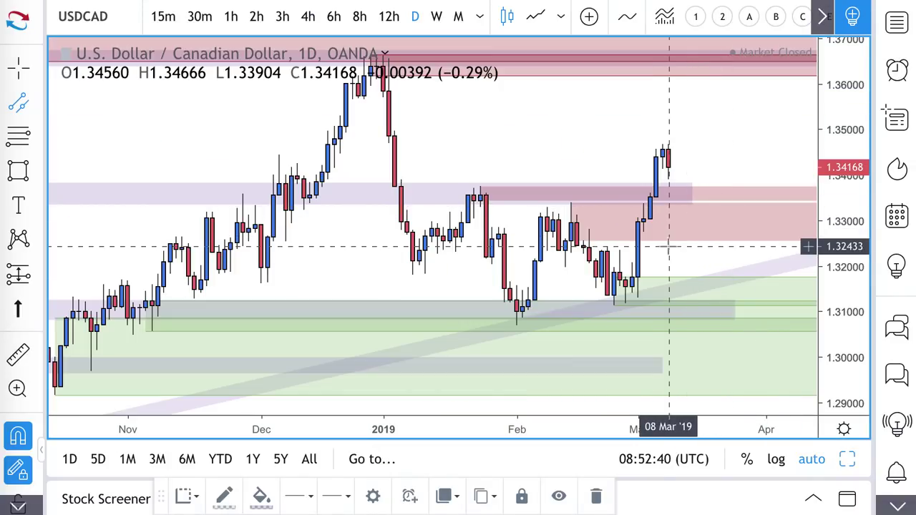
{"action": "left_click", "coordinate": [663, 243]}
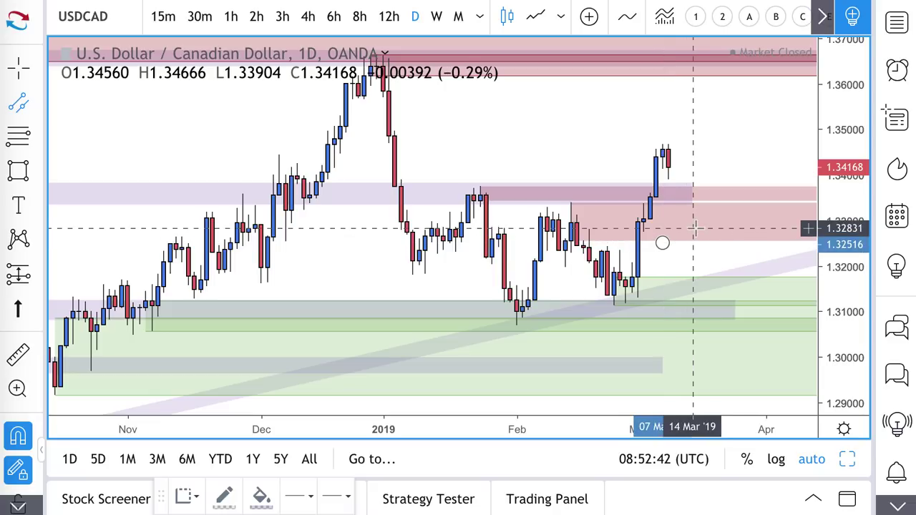
{"action": "left_click", "coordinate": [675, 242]}
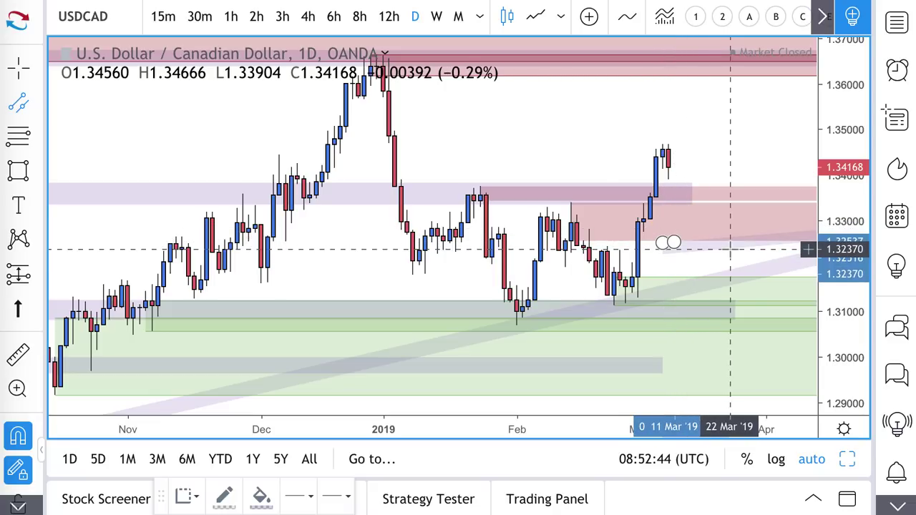
{"action": "key", "text": "Escape"}
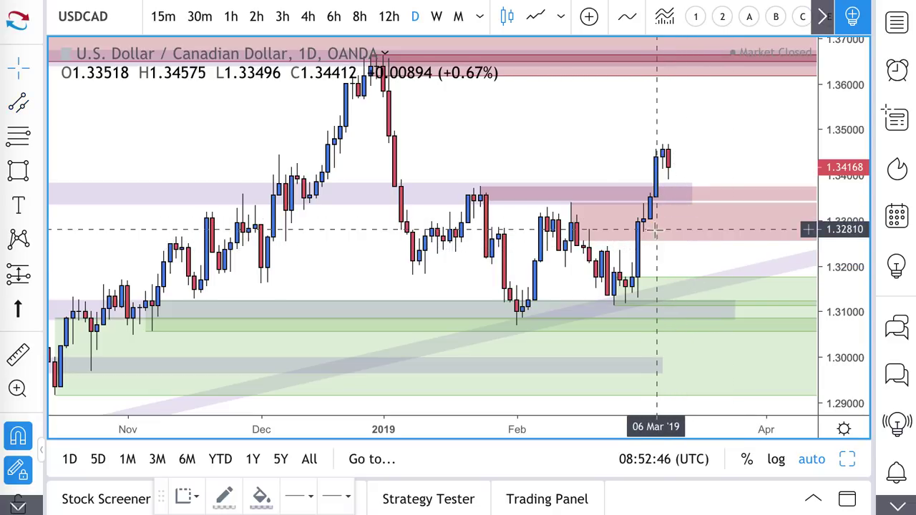
- Delete the broken USDCAD supply zones starting on 14 Feb '19 and 24 Jan '19, plus the horizontal purple zone with its lower edge at 1.33353
{"action": "right_click", "coordinate": [651, 250]}
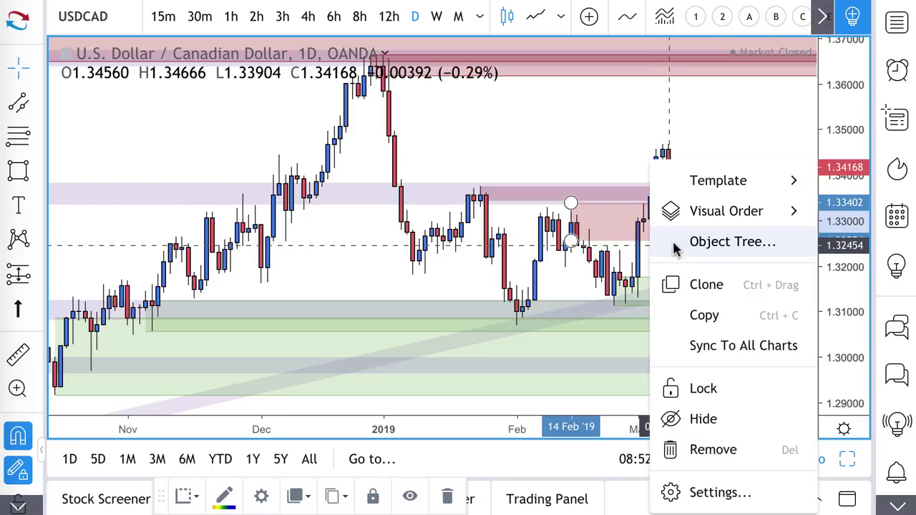
{"action": "left_click", "coordinate": [614, 220]}
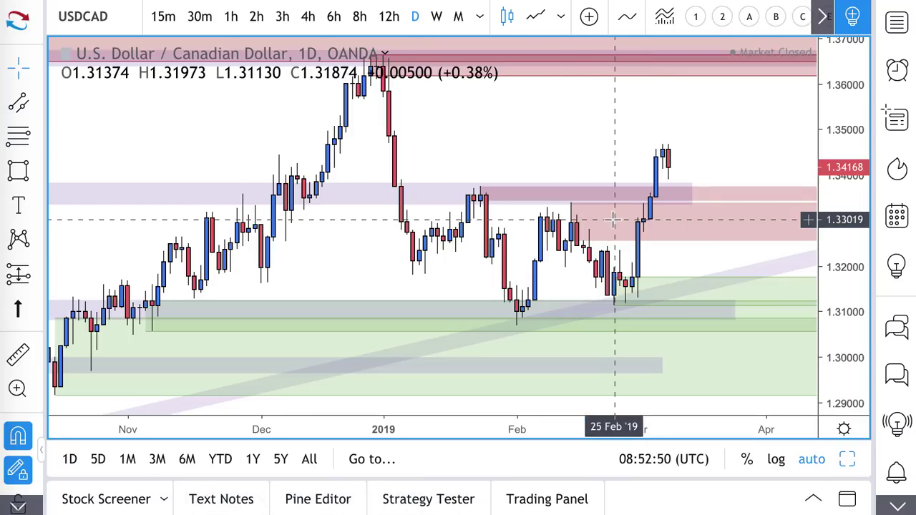
{"action": "left_click", "coordinate": [705, 247]}
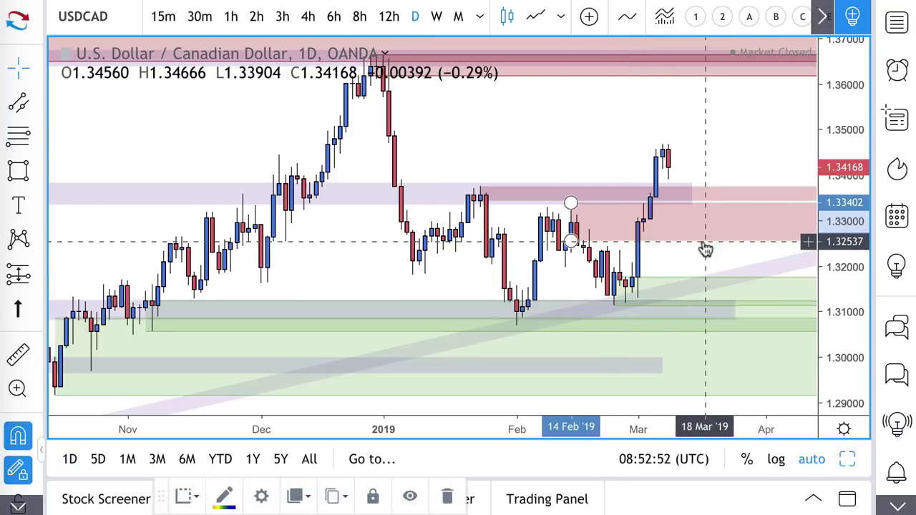
{"action": "key", "text": "Delete"}
{"action": "left_click", "coordinate": [719, 208]}
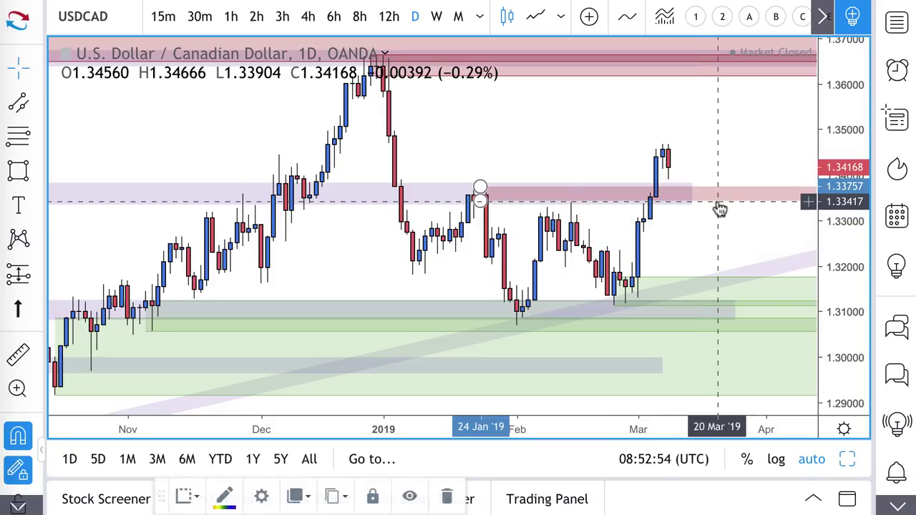
{"action": "key", "text": "Delete"}
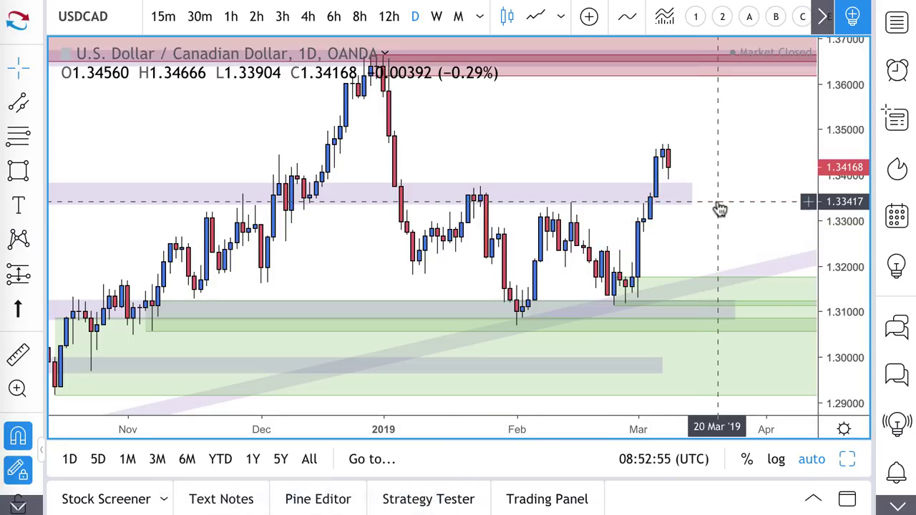
{"action": "left_click", "coordinate": [600, 191]}
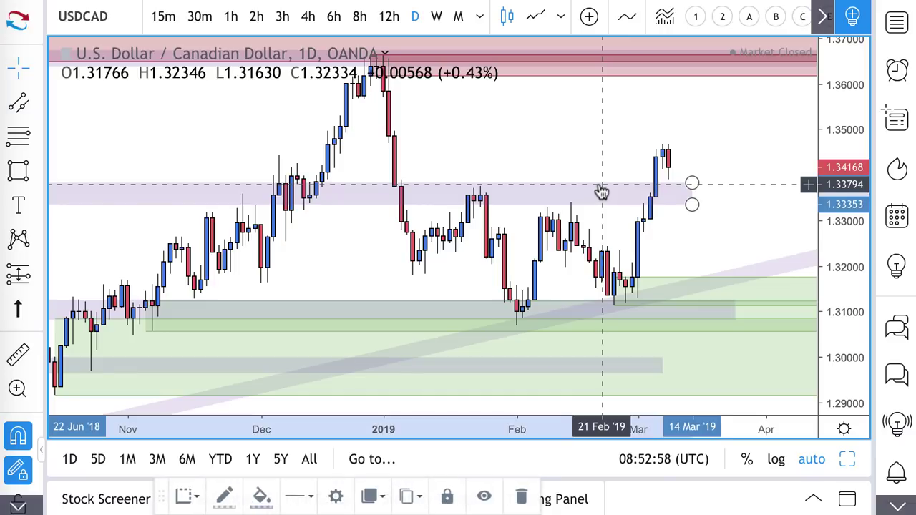
{"action": "key", "text": "Delete"}
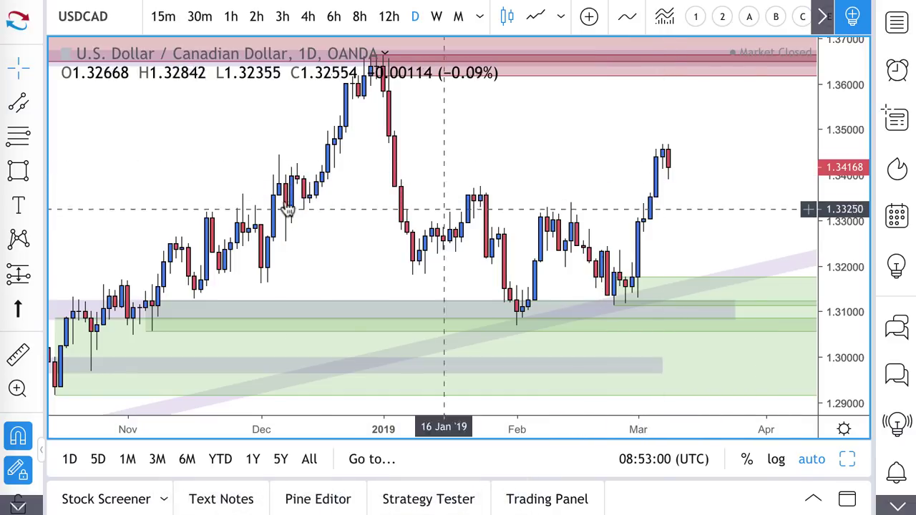
{"action": "left_click", "coordinate": [38, 104]}
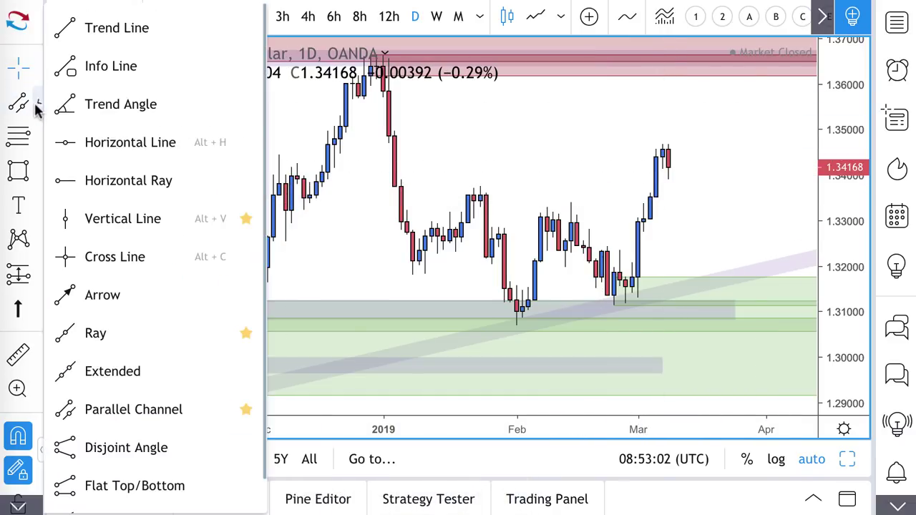
{"action": "left_click", "coordinate": [100, 294]}
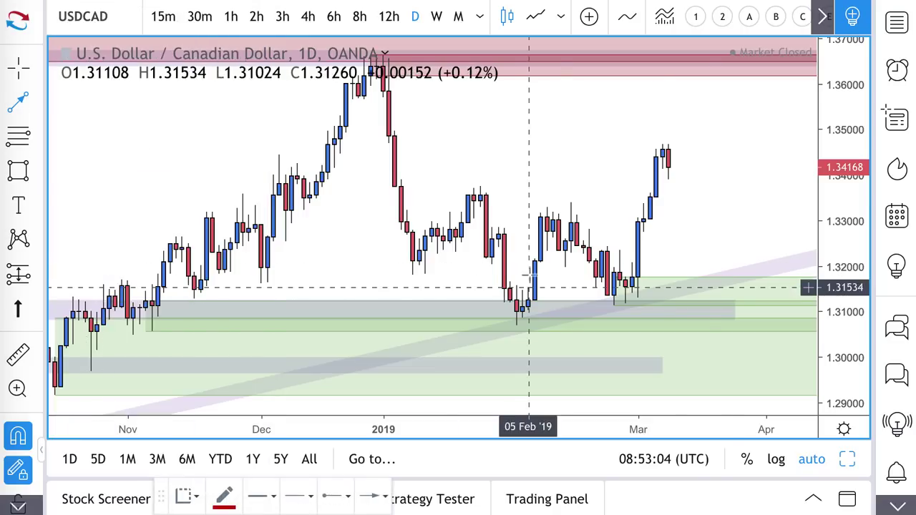
{"action": "left_click", "coordinate": [637, 297]}
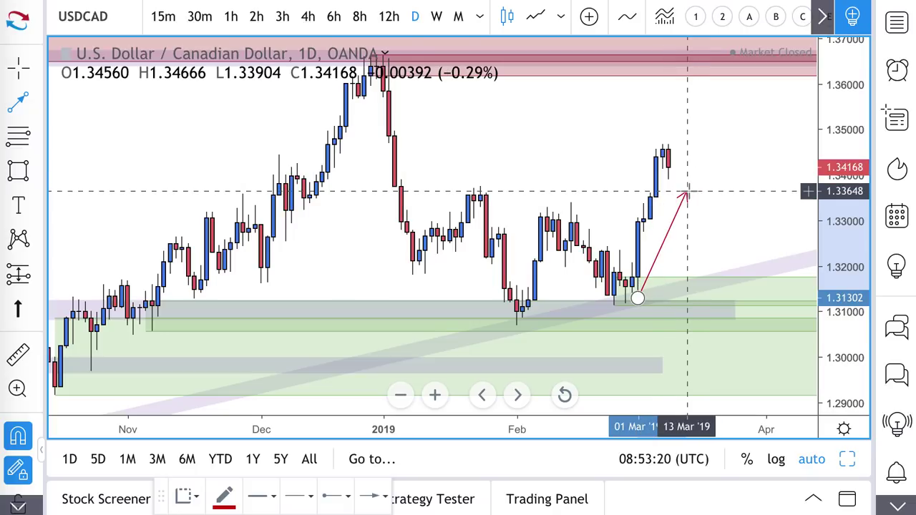
{"action": "key", "text": "Escape"}
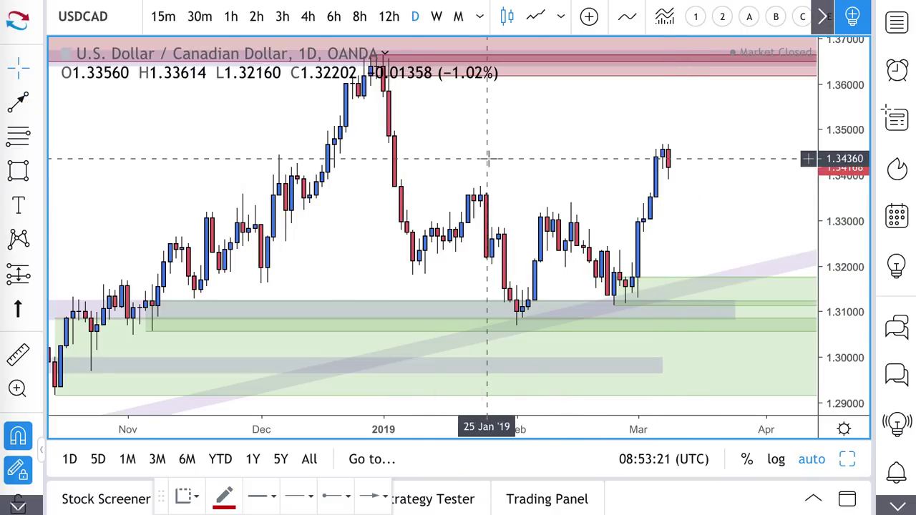
- Draw two arrows from 1.34168 on 8 Mar '19: down to 1.32433 on 14 Mar and up to 1.36141 on 15 Mar
{"action": "left_click", "coordinate": [19, 100]}
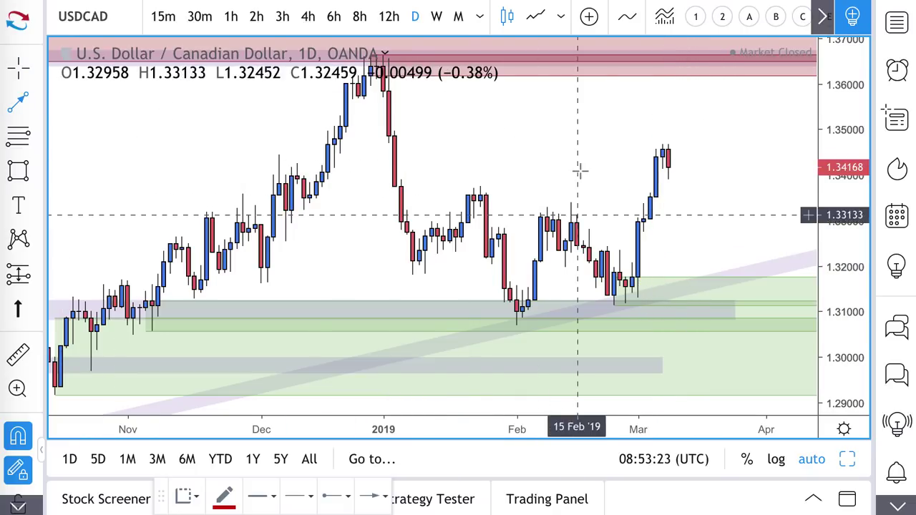
{"action": "left_click", "coordinate": [668, 167]}
{"action": "left_click", "coordinate": [691, 246]}
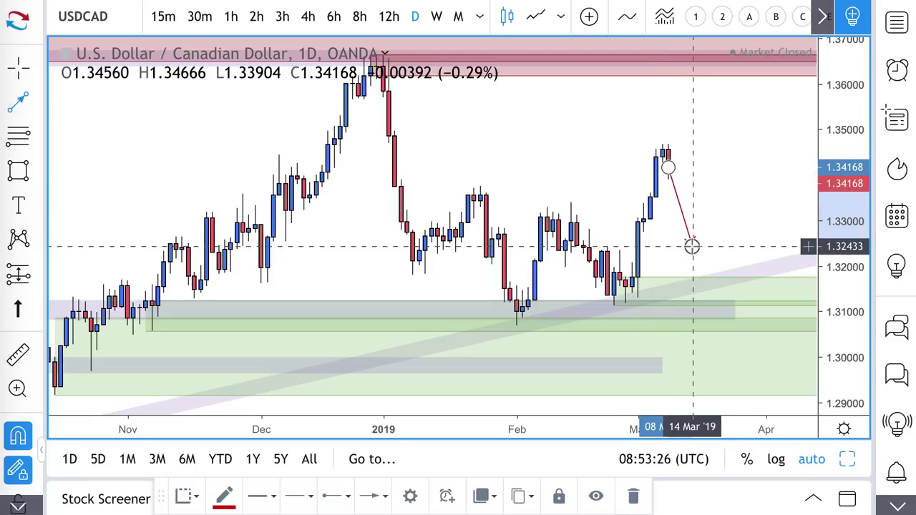
{"action": "left_click", "coordinate": [668, 167]}
{"action": "left_click", "coordinate": [698, 77]}
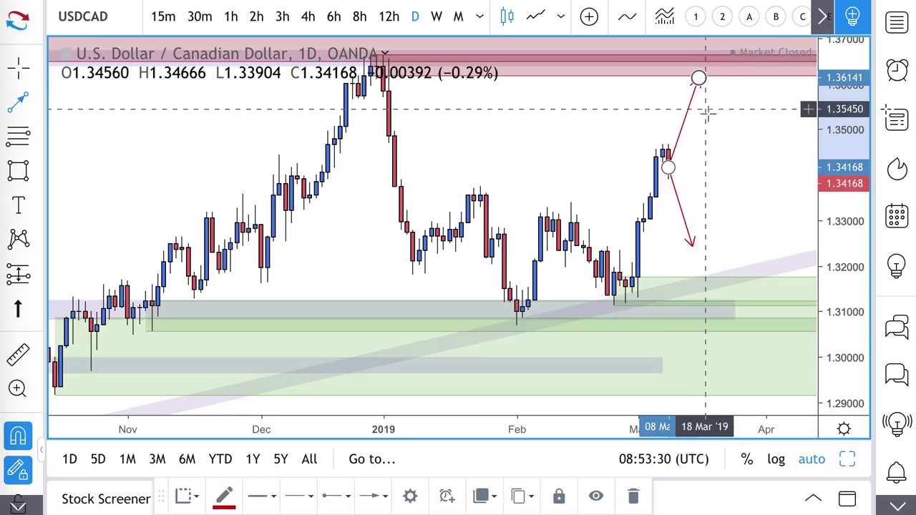
- Draw arrows from 1.36057 down to about 1.344, horizontally back to 12 Mar '19, and up to 1.35450, plus one from 1.31511 to 1.32852
{"action": "left_click", "coordinate": [698, 77]}
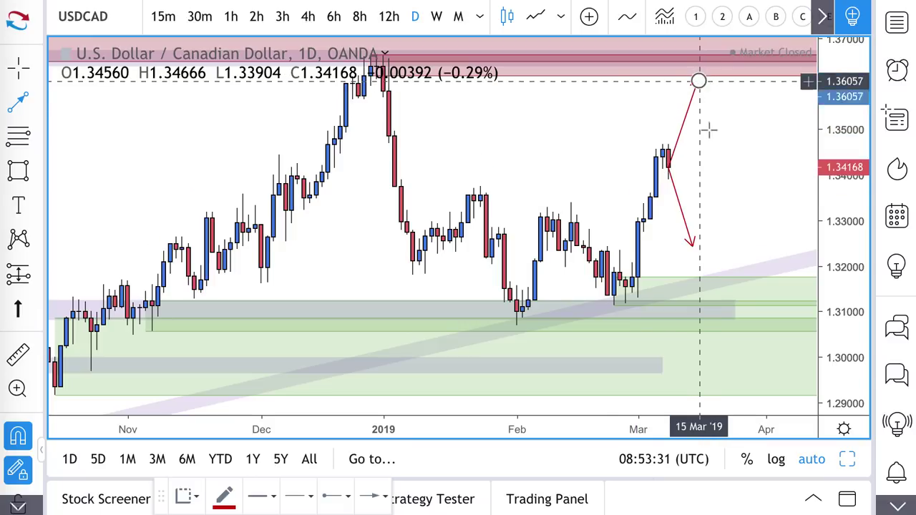
{"action": "left_click", "coordinate": [734, 158]}
{"action": "left_click", "coordinate": [681, 157]}
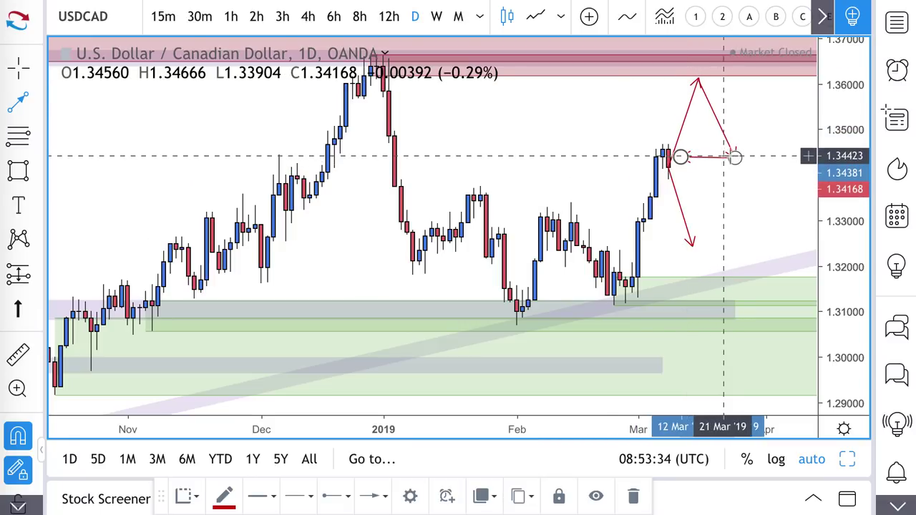
{"action": "left_click", "coordinate": [734, 157]}
{"action": "left_click", "coordinate": [752, 111]}
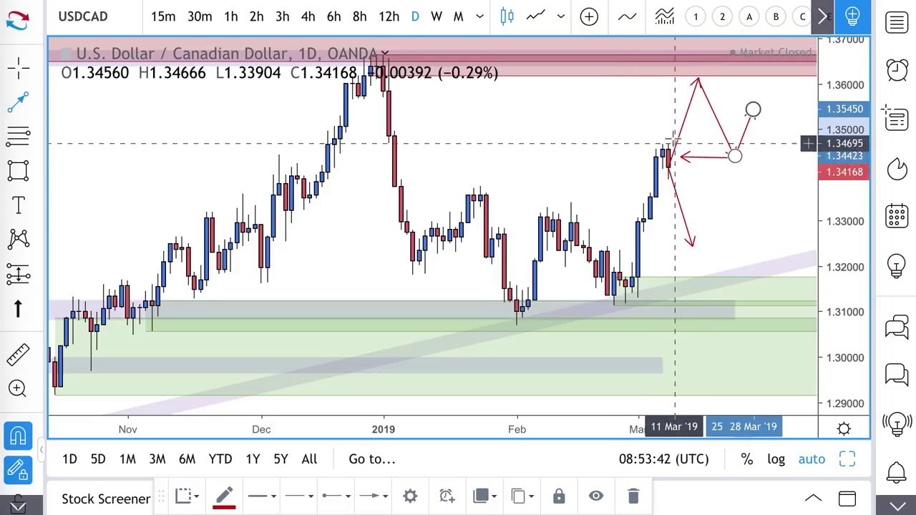
{"action": "left_click", "coordinate": [704, 287]}
{"action": "left_click", "coordinate": [741, 228]}
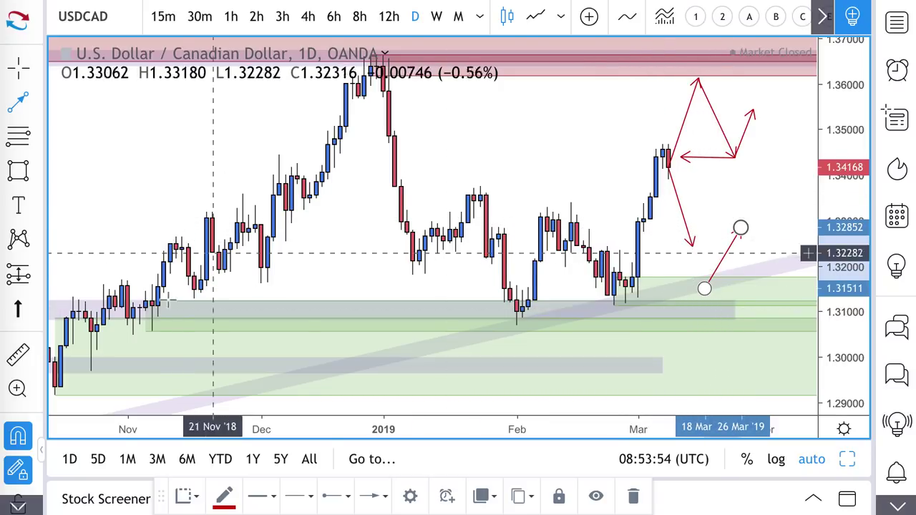
- Delete all six projection arrows from the USDCAD chart
{"action": "scroll", "coordinate": [10, 418], "scroll_direction": "down", "scroll_amount": 1}
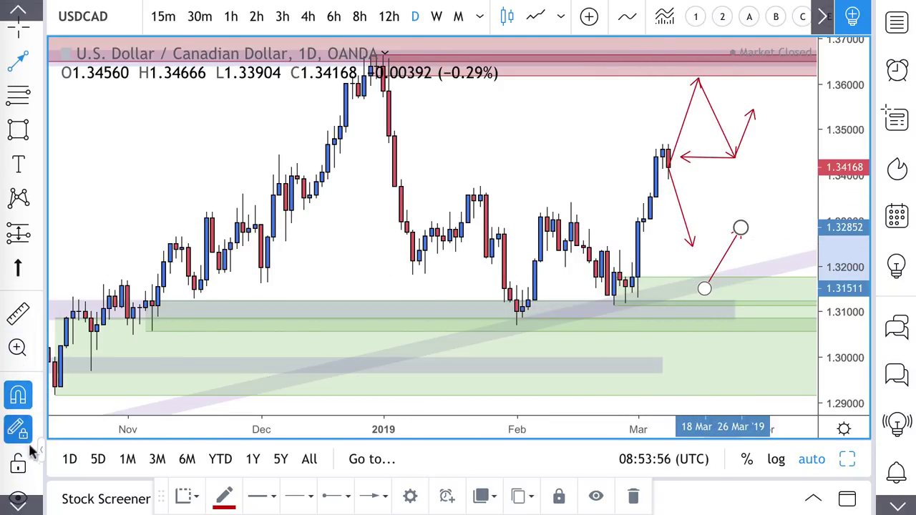
{"action": "scroll", "coordinate": [20, 294], "scroll_direction": "down", "scroll_amount": 4}
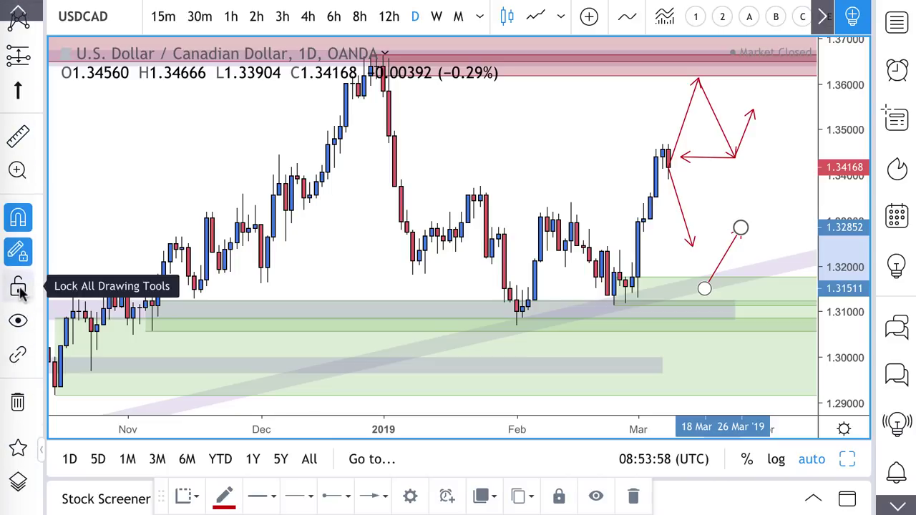
{"action": "left_click", "coordinate": [17, 480]}
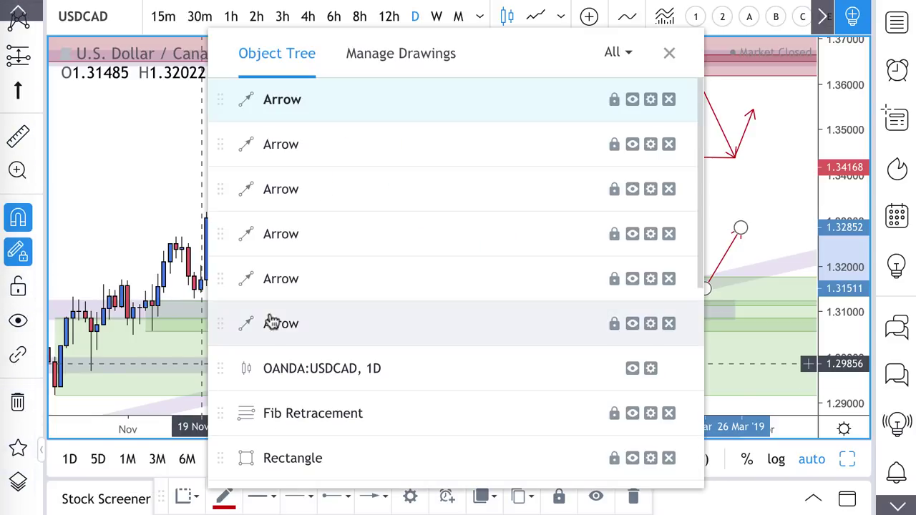
{"action": "left_click", "coordinate": [668, 100]}
{"action": "left_click", "coordinate": [668, 100]}
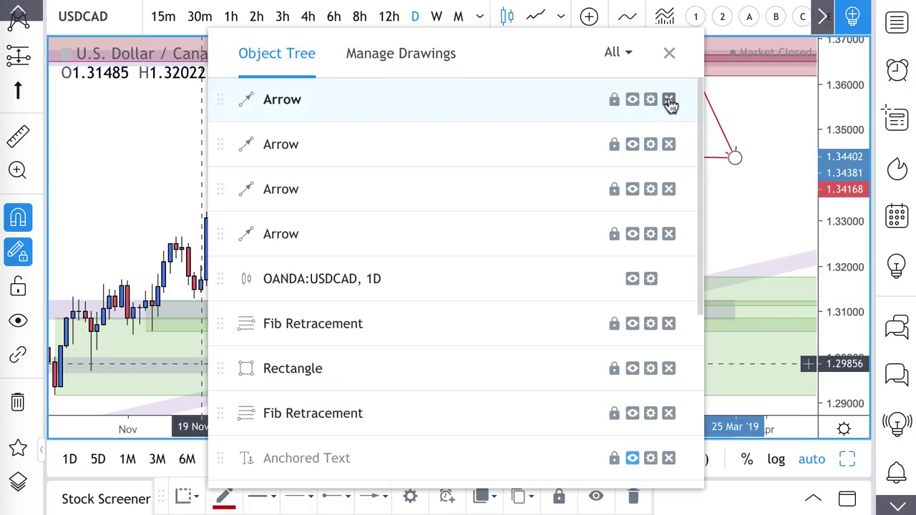
{"action": "left_click", "coordinate": [668, 100]}
{"action": "left_click", "coordinate": [668, 100]}
{"action": "left_click", "coordinate": [668, 100]}
{"action": "left_click", "coordinate": [668, 100]}
{"action": "left_click", "coordinate": [669, 54]}
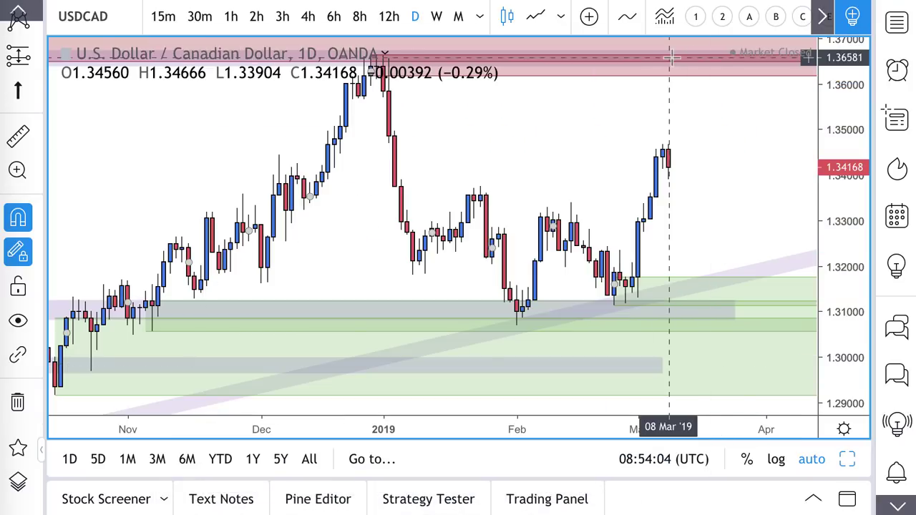
- Draw zigzag arrows from 1.34168 on 8 Mar '19 ending with a rise from 1.32433 to 1.33690 on 8 Apr, plus a horizontal arrow at its last low
{"action": "scroll", "coordinate": [21, 89], "scroll_direction": "up", "scroll_amount": 5}
{"action": "left_click", "coordinate": [20, 104]}
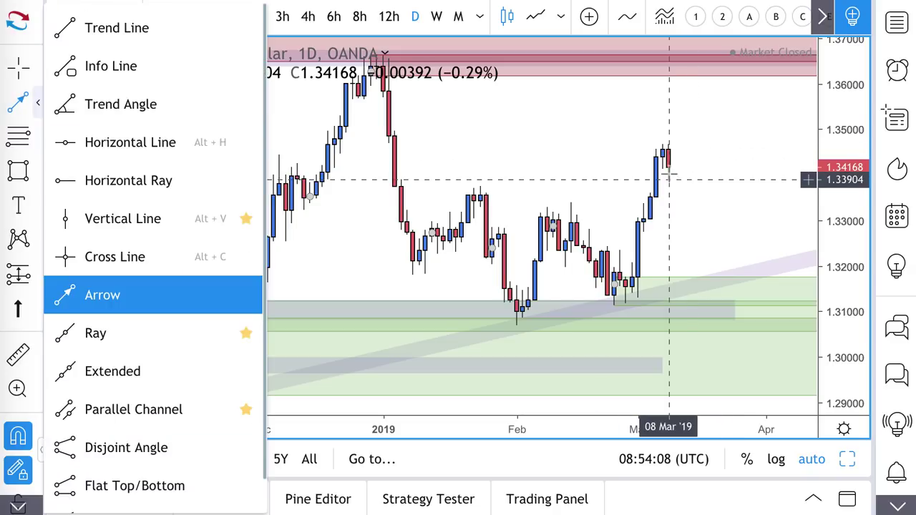
{"action": "mouse_move", "coordinate": [668, 167]}
{"action": "left_mouse_down"}
{"action": "mouse_move", "coordinate": [674, 214]}
{"action": "mouse_move", "coordinate": [703, 193]}
{"action": "mouse_move", "coordinate": [716, 246]}
{"action": "mouse_move", "coordinate": [739, 155]}
{"action": "mouse_move", "coordinate": [770, 243]}
{"action": "mouse_move", "coordinate": [787, 184]}
{"action": "mouse_move", "coordinate": [796, 189]}
{"action": "left_mouse_up"}
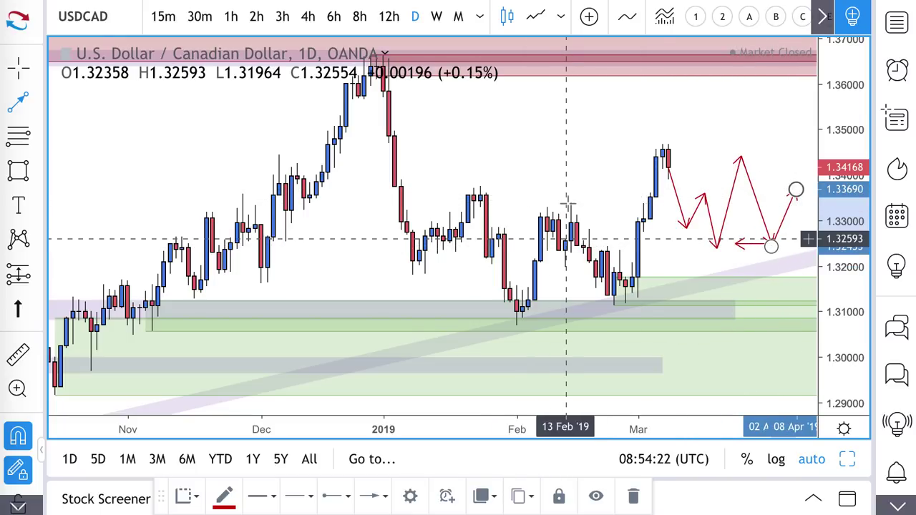
- Draw an arrow from 1.34560 on 8 Mar '19 up to 1.36420 on 19 Mar, followed by one down to 1.34765 on 1 Apr
{"action": "scroll", "coordinate": [569, 204], "scroll_direction": "up", "scroll_amount": 3}
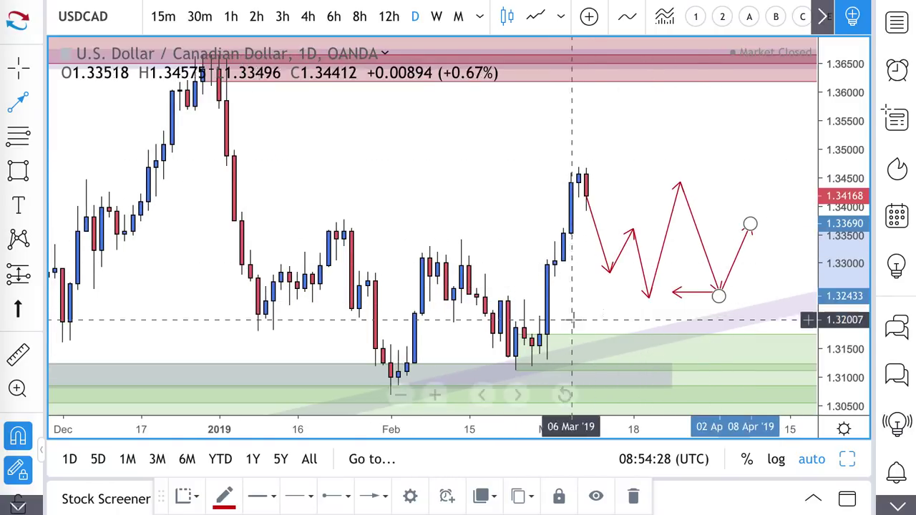
{"action": "scroll", "coordinate": [565, 286], "scroll_direction": "down", "scroll_amount": 3}
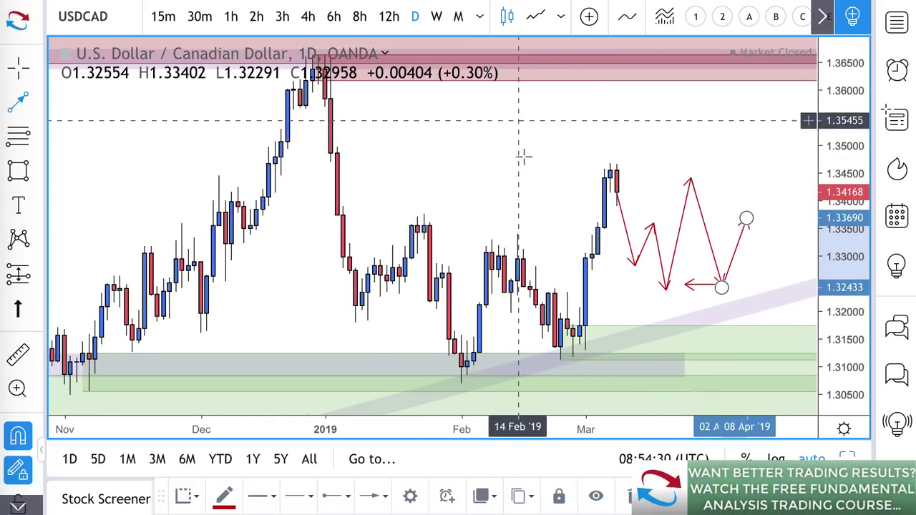
{"action": "left_click", "coordinate": [617, 170]}
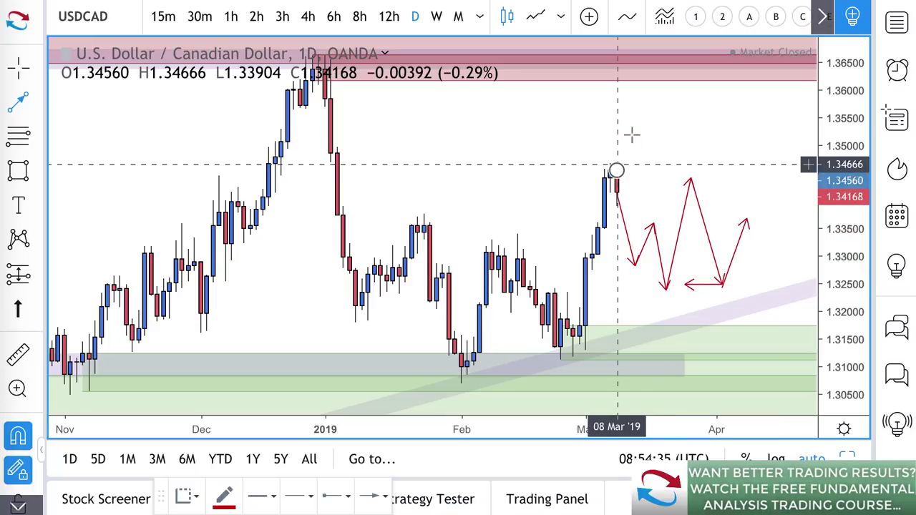
{"action": "left_click", "coordinate": [658, 67]}
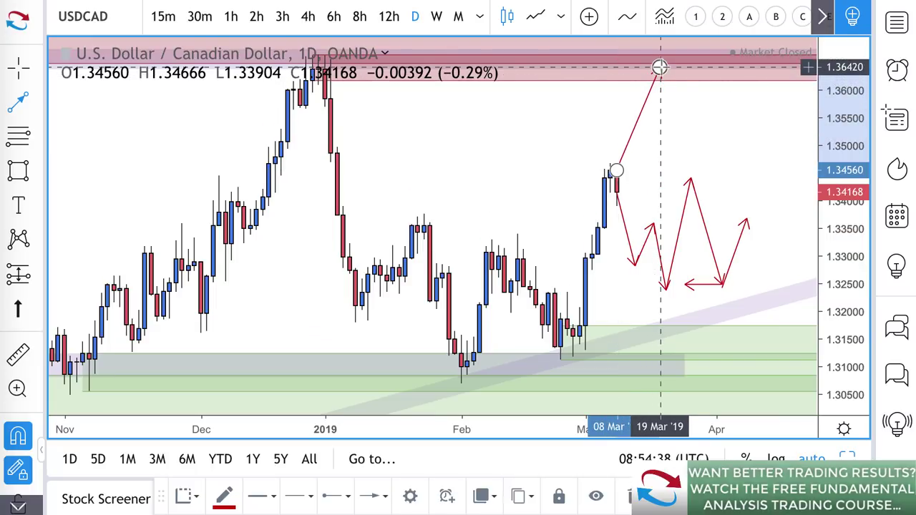
{"action": "left_click", "coordinate": [714, 157]}
{"action": "scroll", "coordinate": [625, 181], "scroll_direction": "down", "scroll_amount": 3}
{"action": "scroll", "coordinate": [625, 181], "scroll_direction": "down", "scroll_amount": 4}
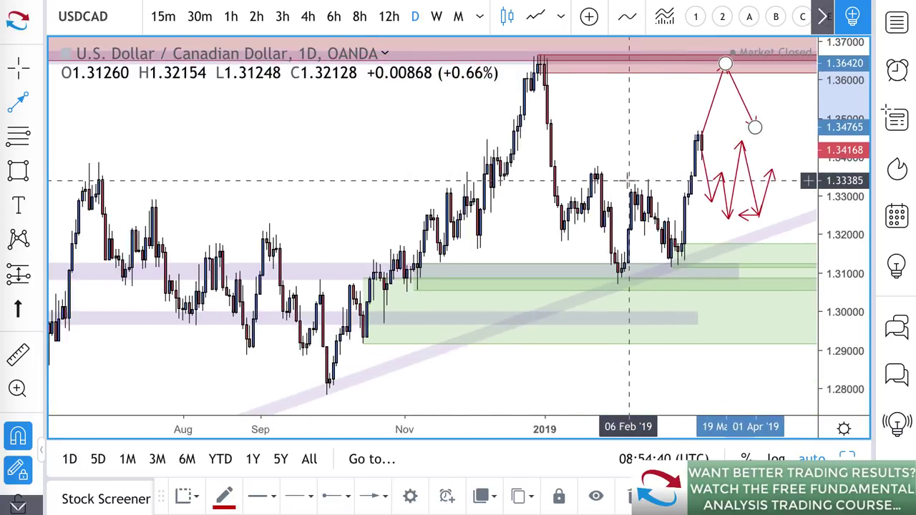
{"action": "scroll", "coordinate": [592, 72], "scroll_direction": "up", "scroll_amount": 2}
{"action": "scroll", "coordinate": [593, 73], "scroll_direction": "up", "scroll_amount": 2}
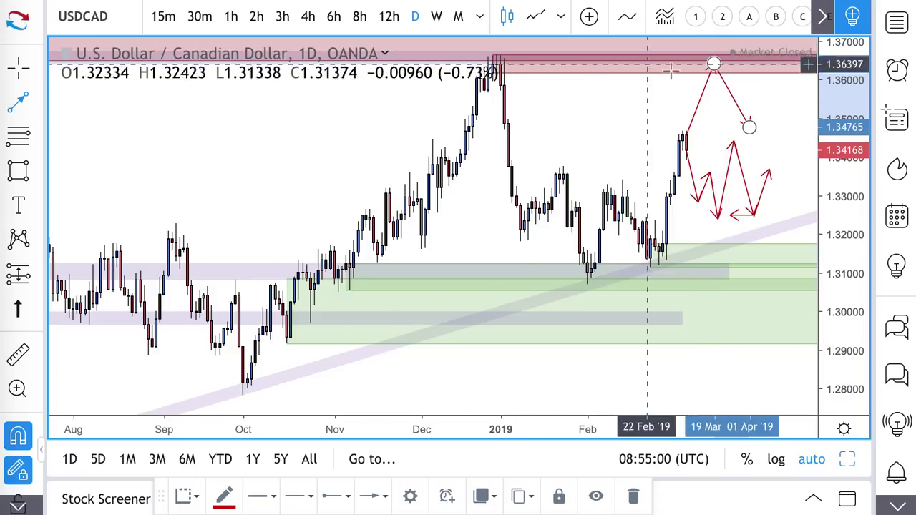
{"action": "scroll", "coordinate": [621, 274], "scroll_direction": "up", "scroll_amount": 1}
{"action": "scroll", "coordinate": [624, 275], "scroll_direction": "up", "scroll_amount": 5}
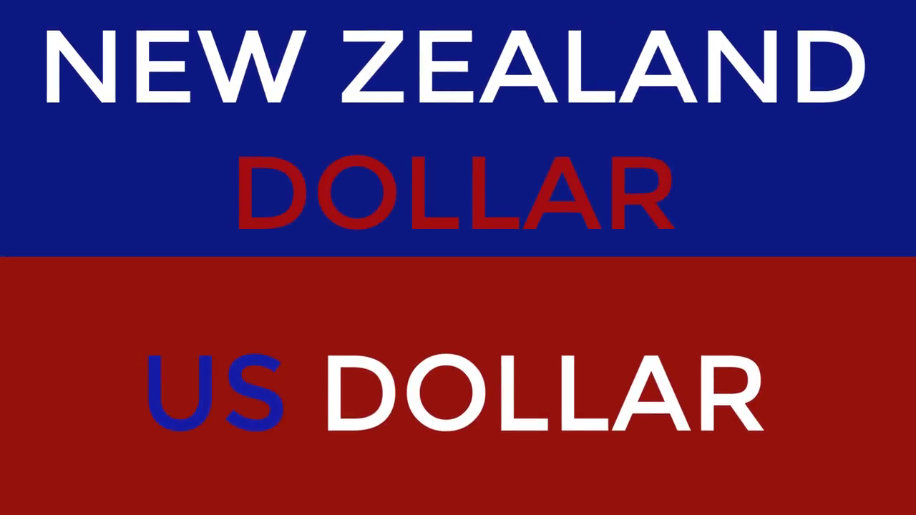
- Review the published NZDUSD supply and demand zone analysis of Mar 3 and play its chart forward
{"action": "scroll", "coordinate": [613, 387], "scroll_direction": "down", "scroll_amount": 3}
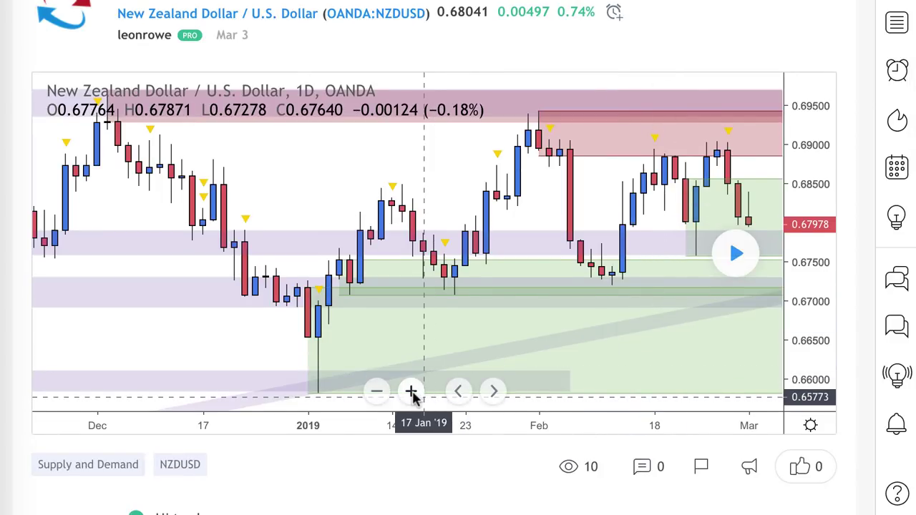
{"action": "left_click", "coordinate": [411, 391]}
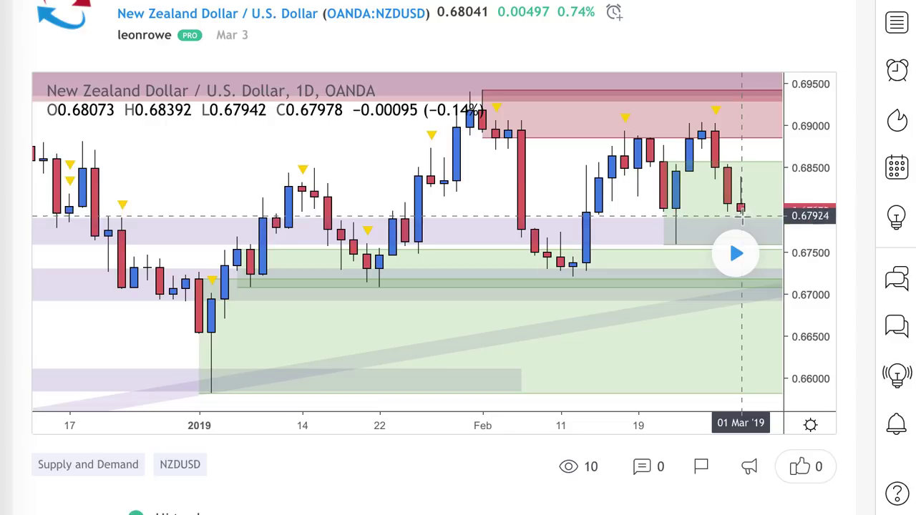
{"action": "left_click", "coordinate": [735, 251]}
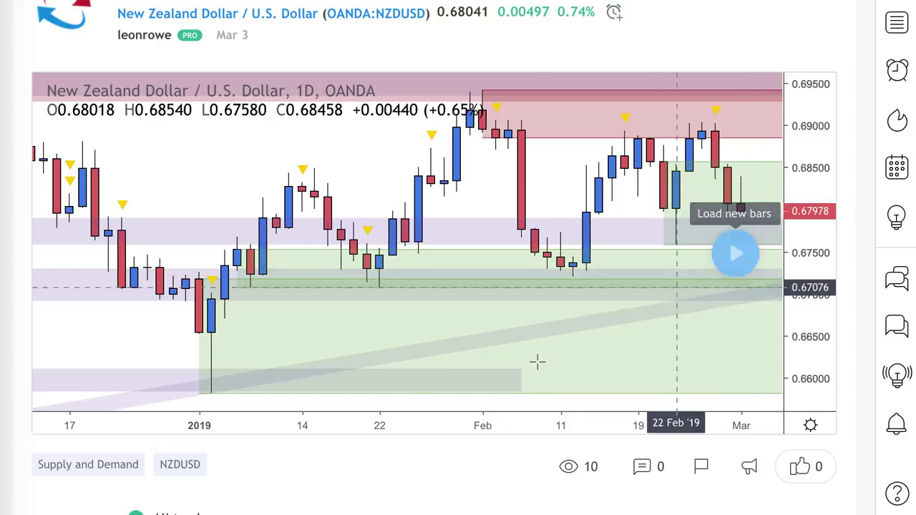
{"action": "left_click", "coordinate": [458, 390]}
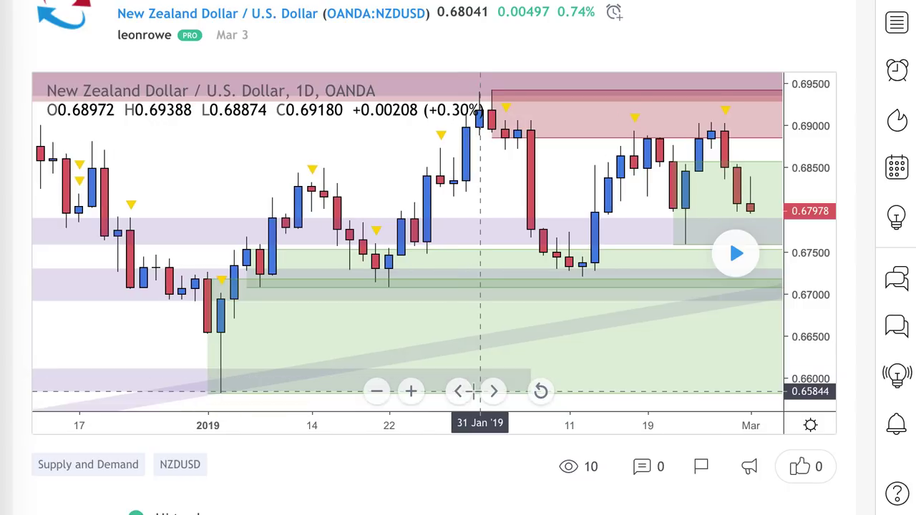
{"action": "left_click_drag", "start_coordinate": [491, 391], "coordinate": [491, 391]}
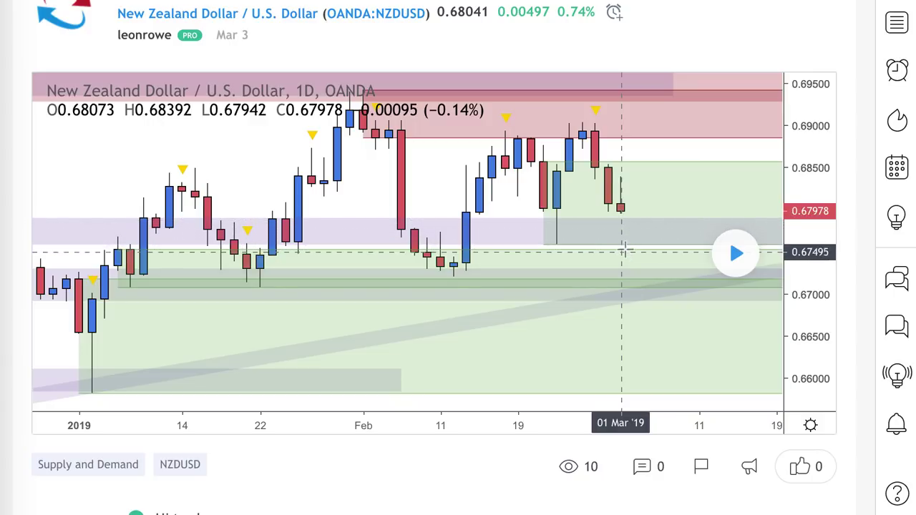
{"action": "left_click", "coordinate": [726, 256]}
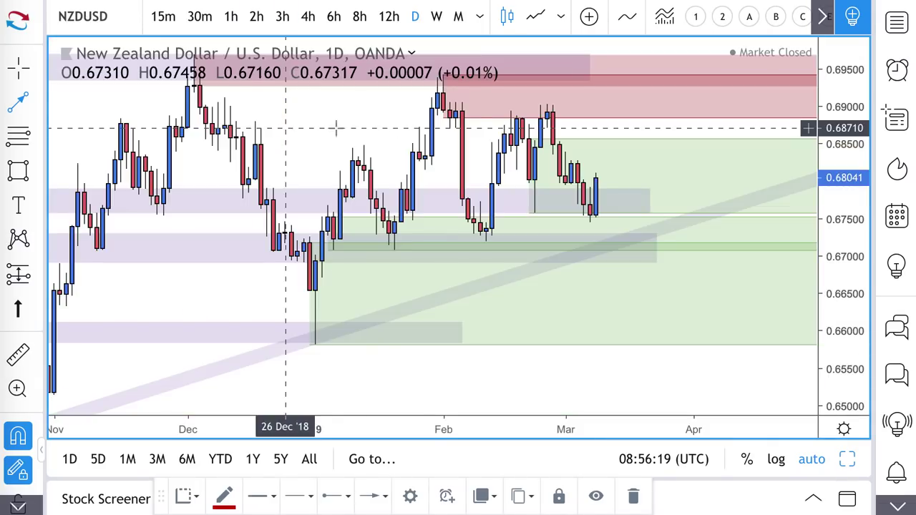
- Delete the broken late-February NZDUSD demand zone and the horizontal purple zone with its lower edge at 0.67581
{"action": "scroll", "coordinate": [388, 161], "scroll_direction": "up", "scroll_amount": 3}
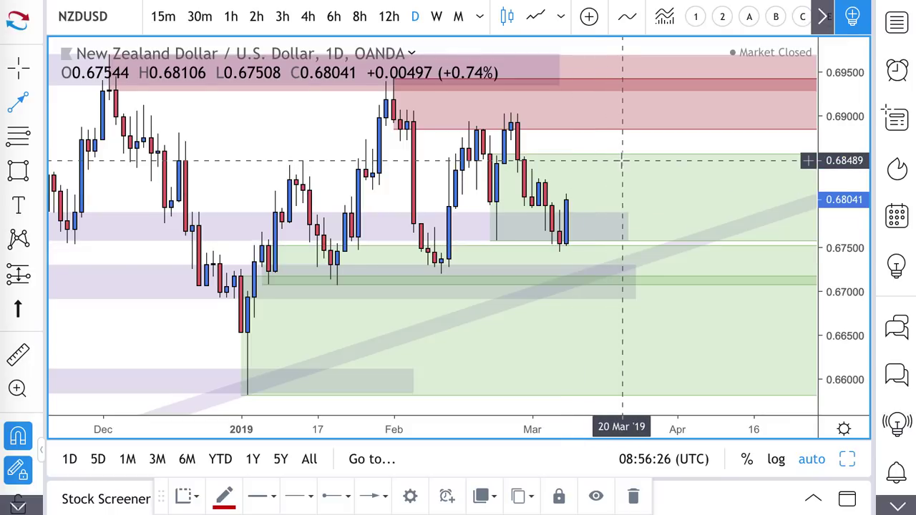
{"action": "left_click", "coordinate": [595, 161]}
{"action": "key", "text": "Delete"}
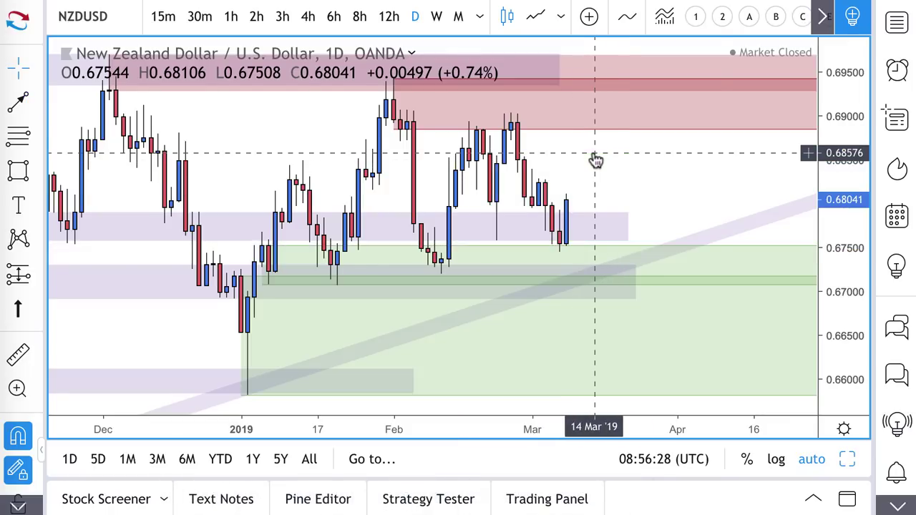
{"action": "left_click", "coordinate": [627, 219]}
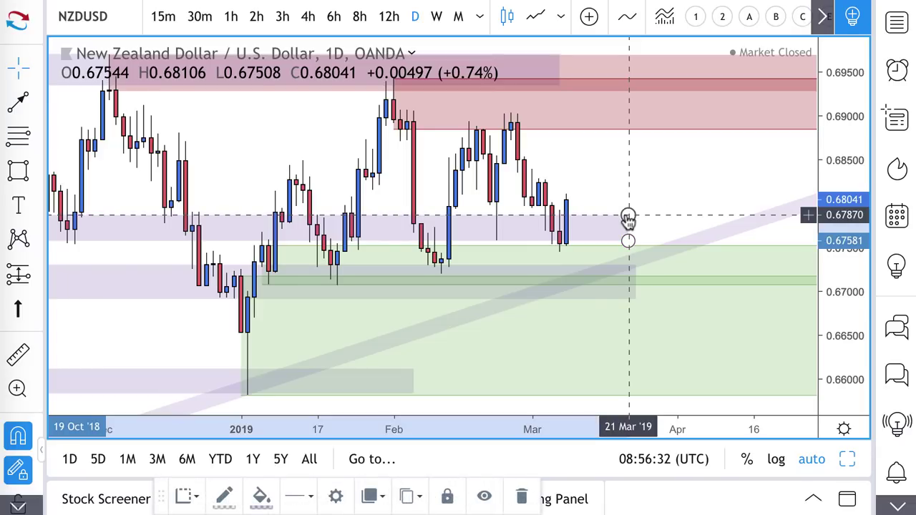
{"action": "key", "text": "ctrl+z"}
{"action": "scroll", "coordinate": [520, 268], "scroll_direction": "up", "scroll_amount": 1}
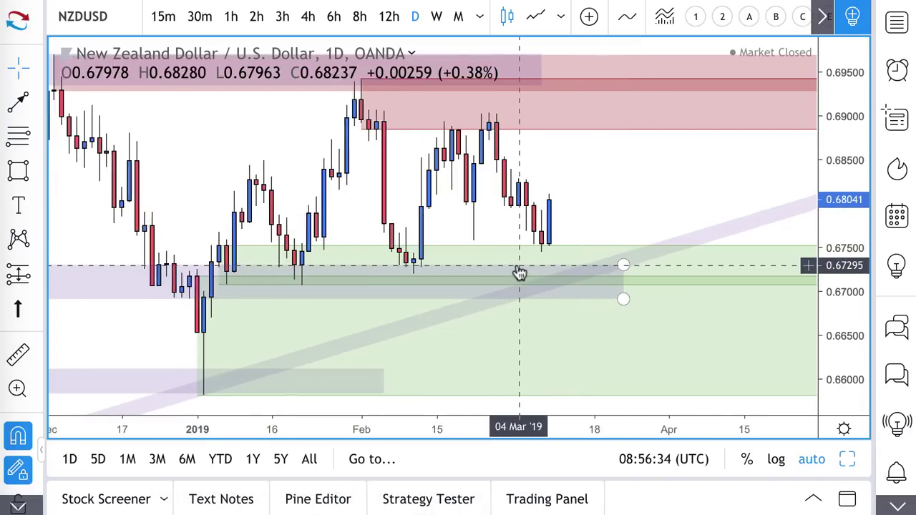
{"action": "scroll", "coordinate": [520, 274], "scroll_direction": "up", "scroll_amount": 1}
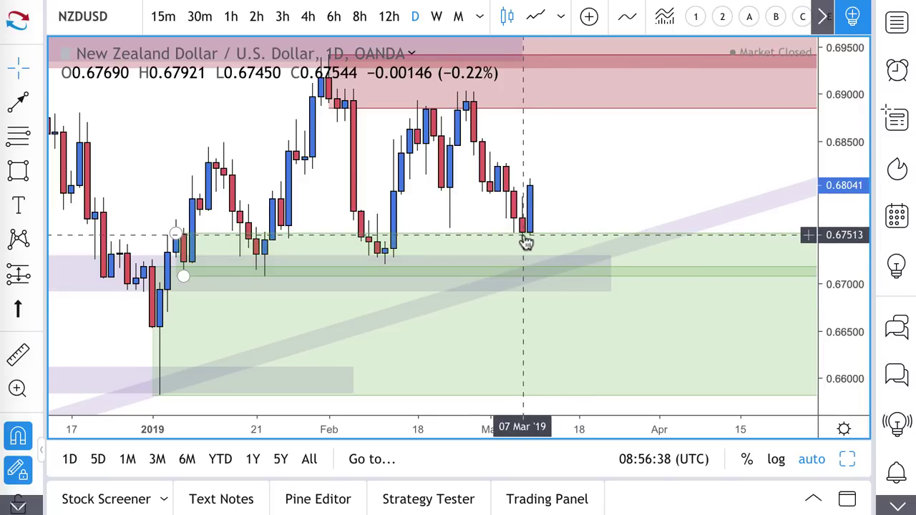
{"action": "left_click", "coordinate": [17, 103]}
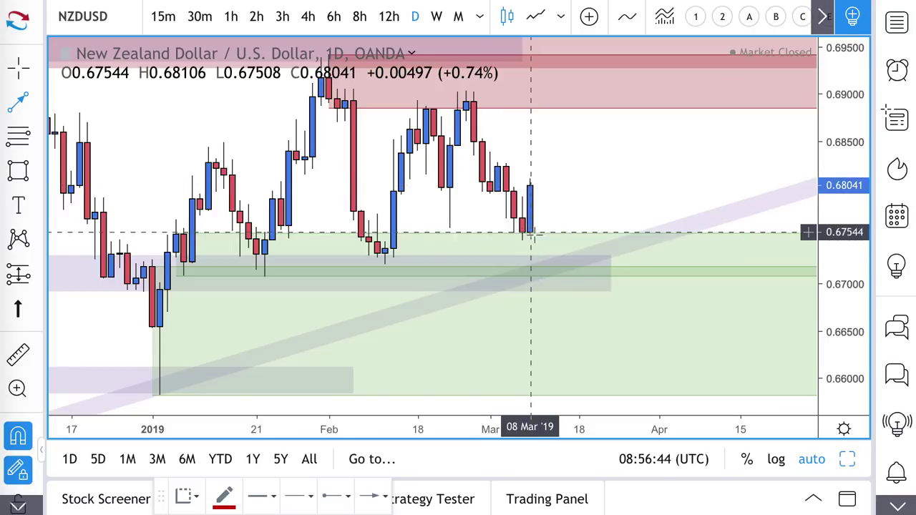
{"action": "left_click", "coordinate": [530, 186]}
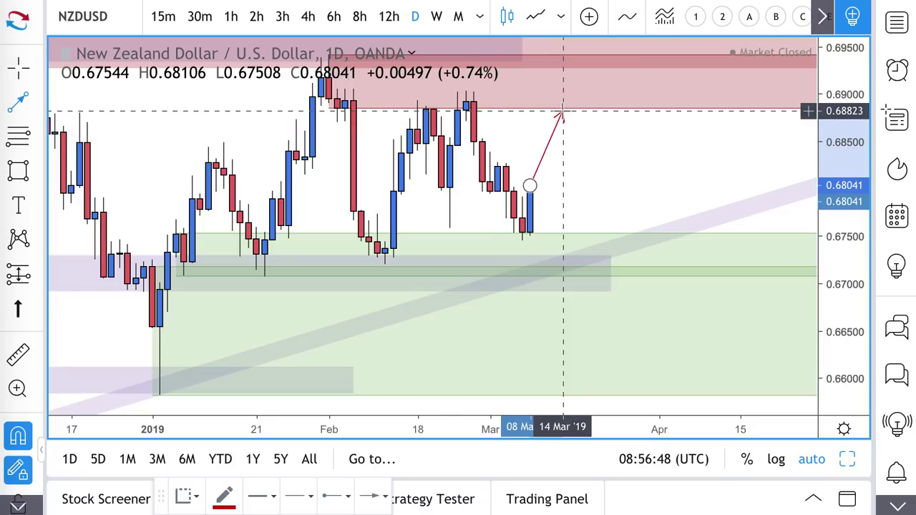
{"action": "key", "text": "Escape"}
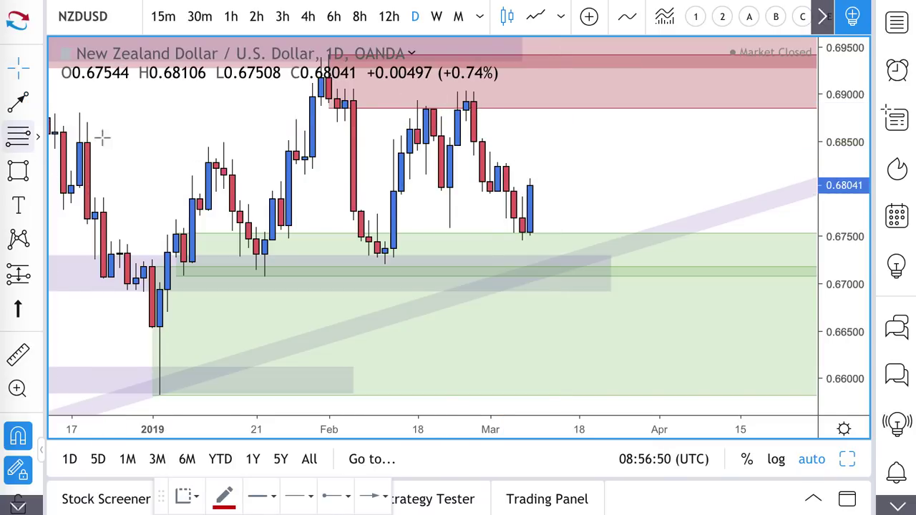
- Draw a zone from 0.67978 to 0.68280 starting at the 4 Mar '19 NZDUSD candle and apply the Supply Zone template
{"action": "left_click", "coordinate": [498, 191]}
{"action": "left_click", "coordinate": [497, 163]}
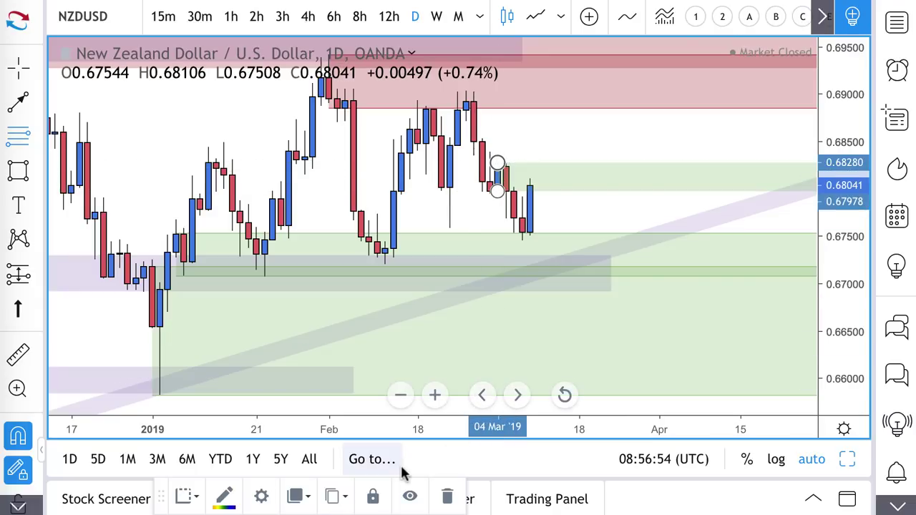
{"action": "left_click", "coordinate": [185, 496]}
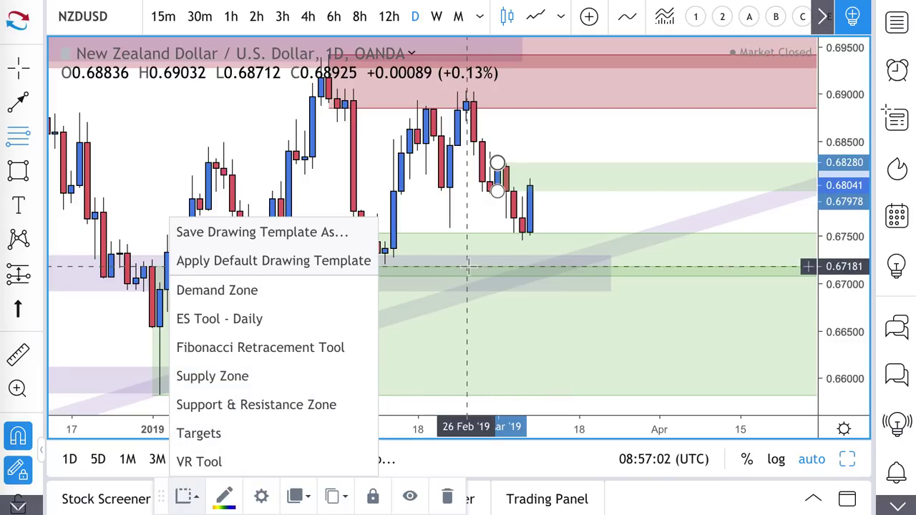
{"action": "left_click", "coordinate": [218, 375]}
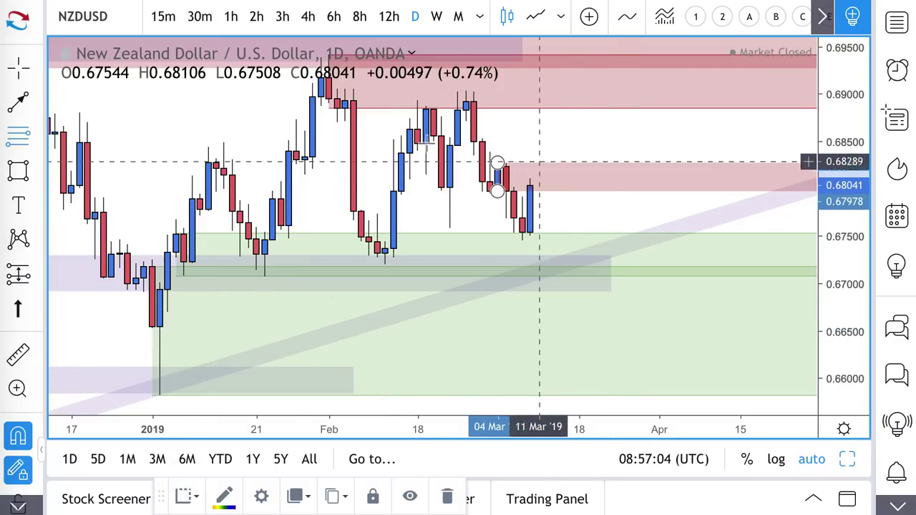
- Draw an arrow falling from the new supply zone at 0.68138 on 12 Mar '19 to 0.67181 on 20 Mar
{"action": "left_click", "coordinate": [19, 105]}
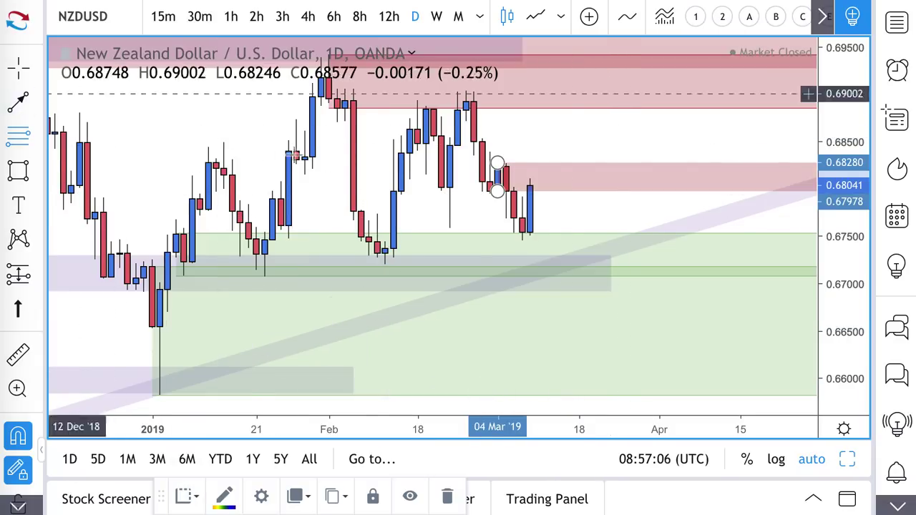
{"action": "left_click", "coordinate": [546, 176]}
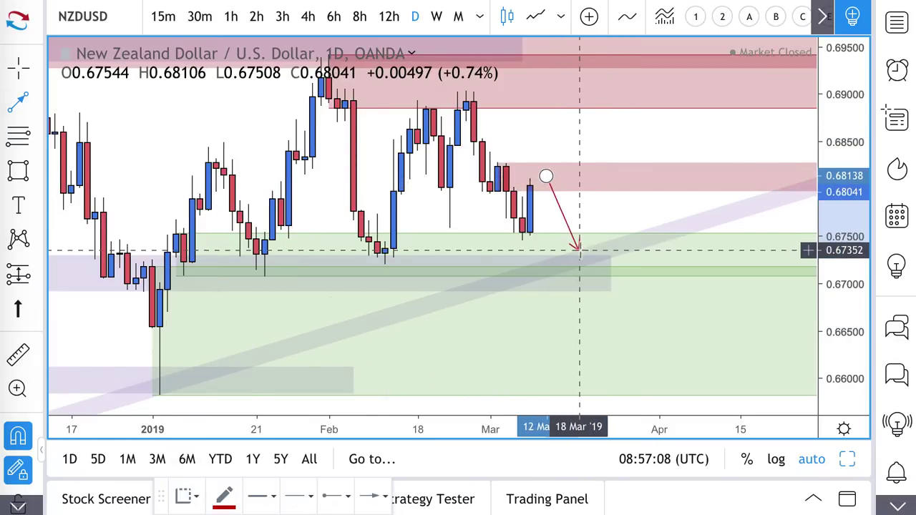
{"action": "left_click", "coordinate": [595, 265]}
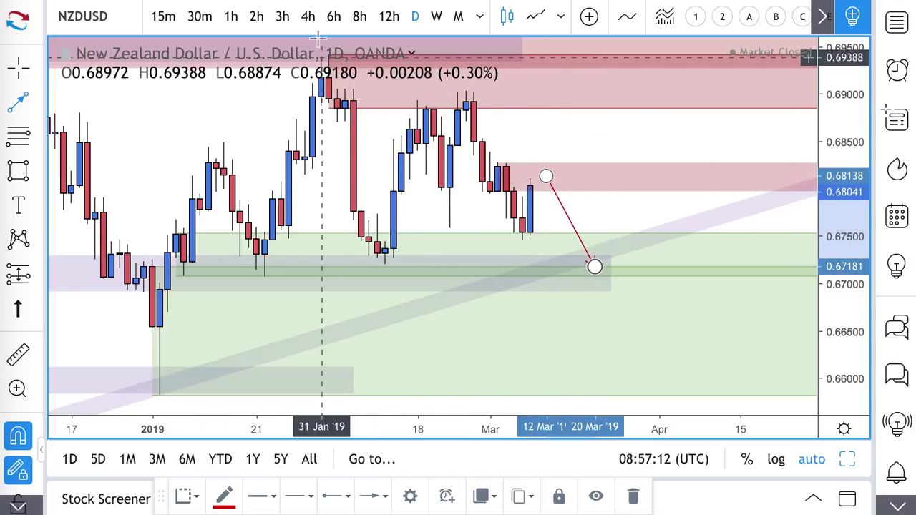
- Examine recent NZDUSD price action around the new supply zone on the 4-hour chart and return to the daily chart
{"action": "left_click", "coordinate": [307, 16]}
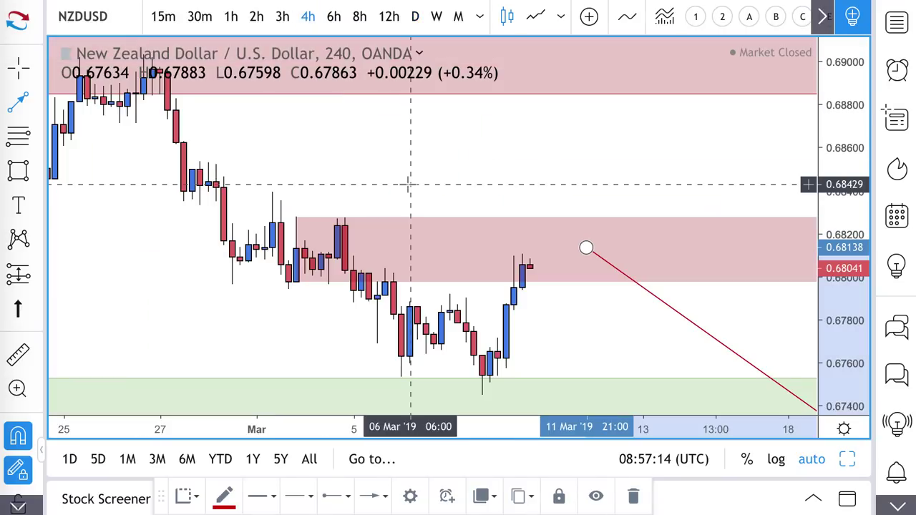
{"action": "scroll", "coordinate": [408, 184], "scroll_direction": "down", "scroll_amount": 5}
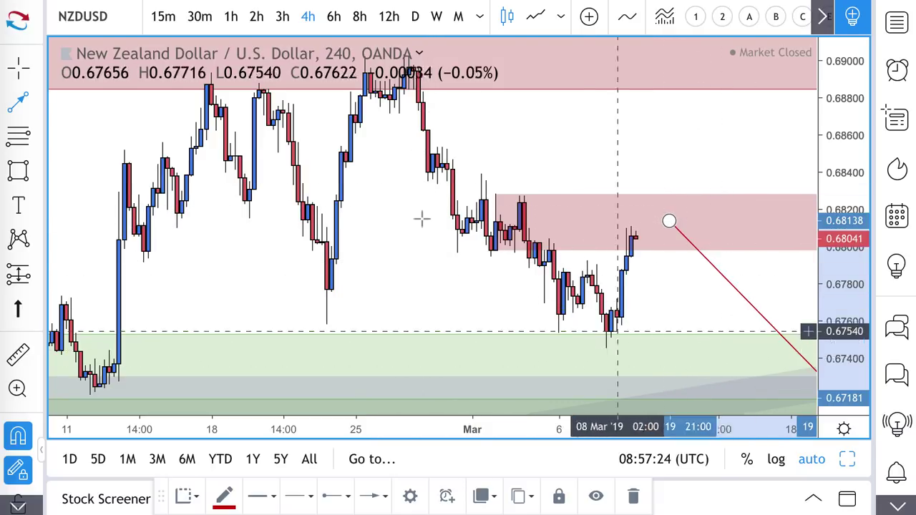
{"action": "left_click", "coordinate": [414, 16]}
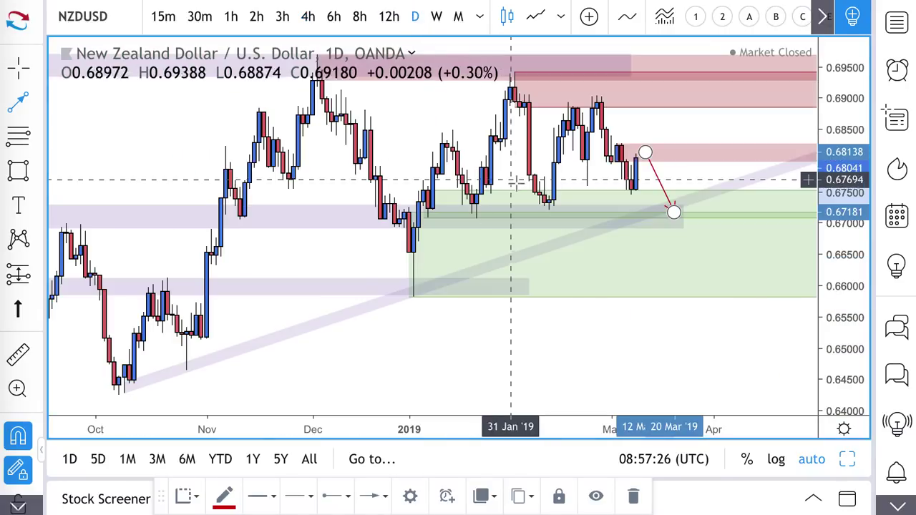
- Add a rebound arrow from 0.67154 on 20 Mar '19, at the falling arrow's tip, up to 0.67729 on 22 Mar
{"action": "scroll", "coordinate": [530, 184], "scroll_direction": "up", "scroll_amount": 5}
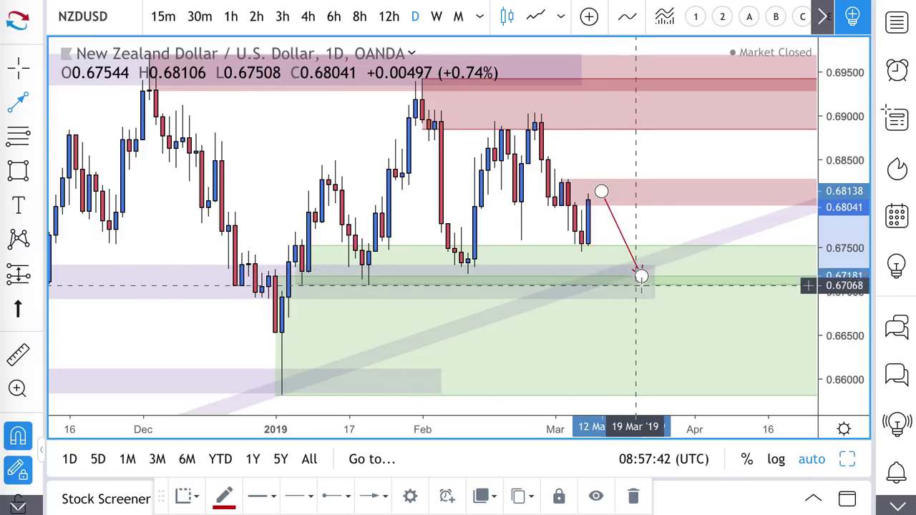
{"action": "scroll", "coordinate": [493, 327], "scroll_direction": "down", "scroll_amount": 4}
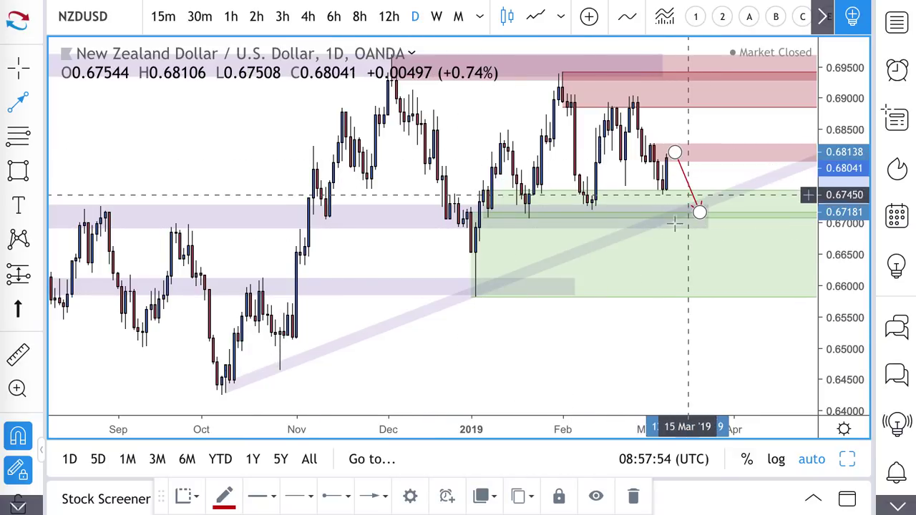
{"action": "scroll", "coordinate": [685, 214], "scroll_direction": "up", "scroll_amount": 5}
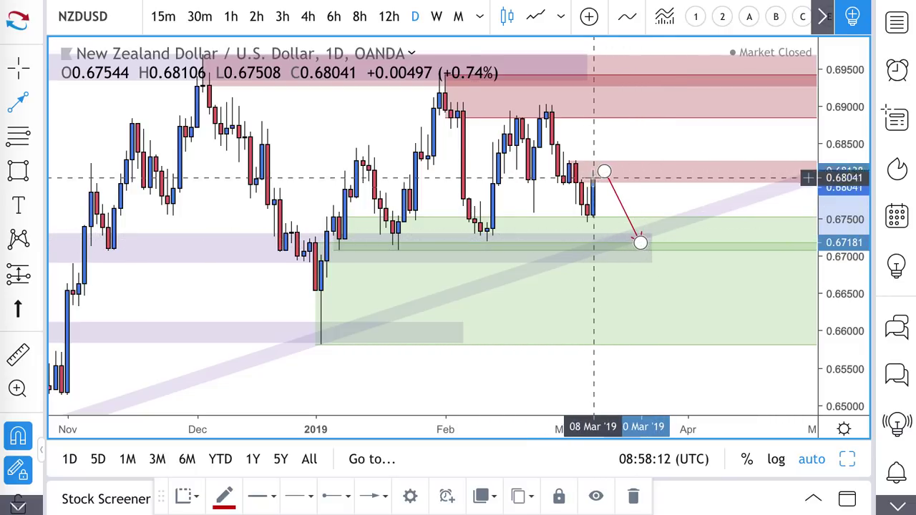
{"action": "scroll", "coordinate": [593, 177], "scroll_direction": "up", "scroll_amount": 3}
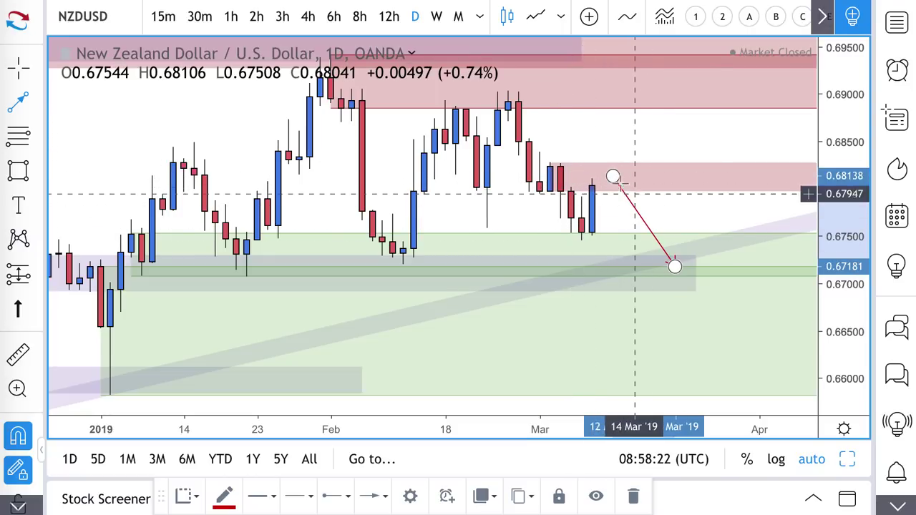
{"action": "scroll", "coordinate": [653, 220], "scroll_direction": "down", "scroll_amount": 1}
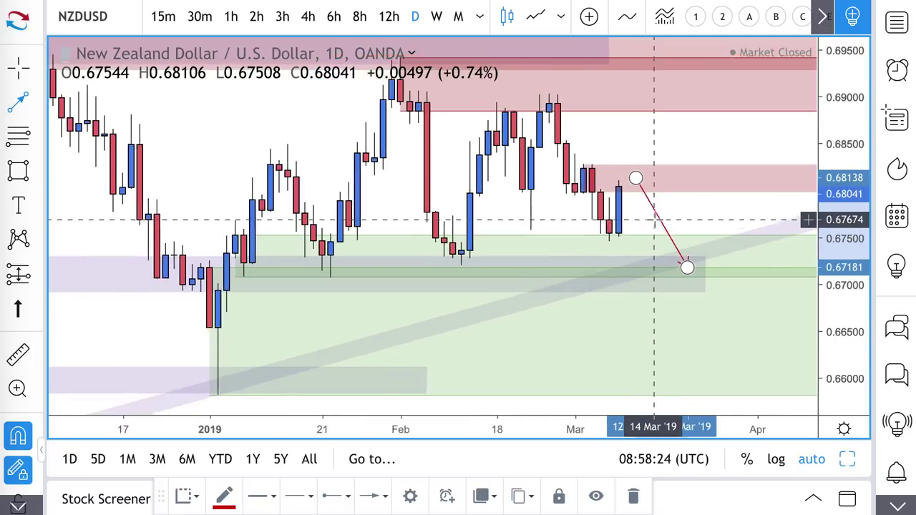
{"action": "scroll", "coordinate": [654, 219], "scroll_direction": "down", "scroll_amount": 1}
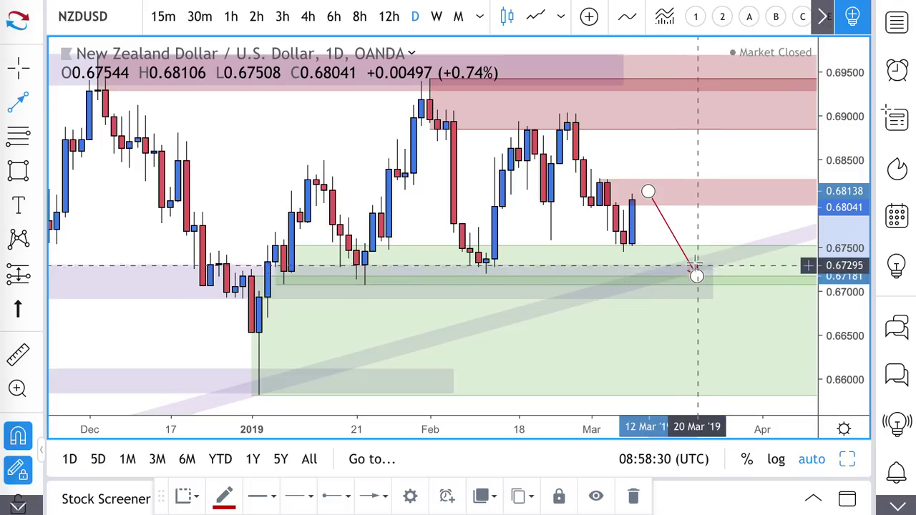
{"action": "left_click", "coordinate": [696, 278]}
{"action": "double_click", "coordinate": [713, 228]}
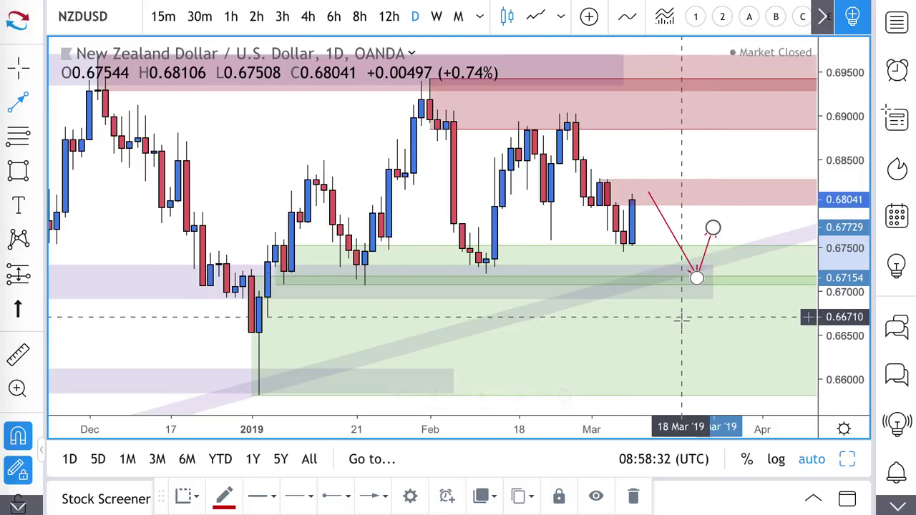
- Extend the lowest horizontal purple zone forward to 4 Apr '19, with its upper edge at 0.66168
{"action": "scroll", "coordinate": [660, 333], "scroll_direction": "down", "scroll_amount": 2}
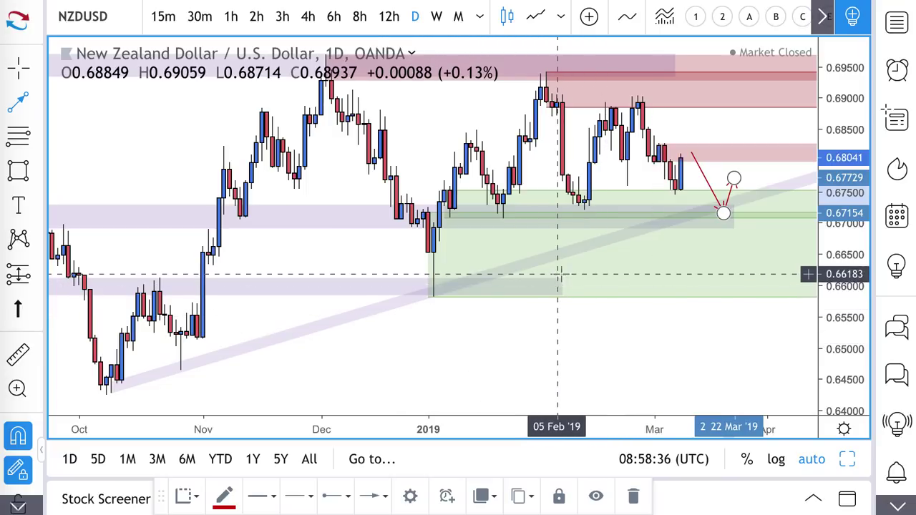
{"action": "left_click_drag", "start_coordinate": [562, 293], "coordinate": [782, 275]}
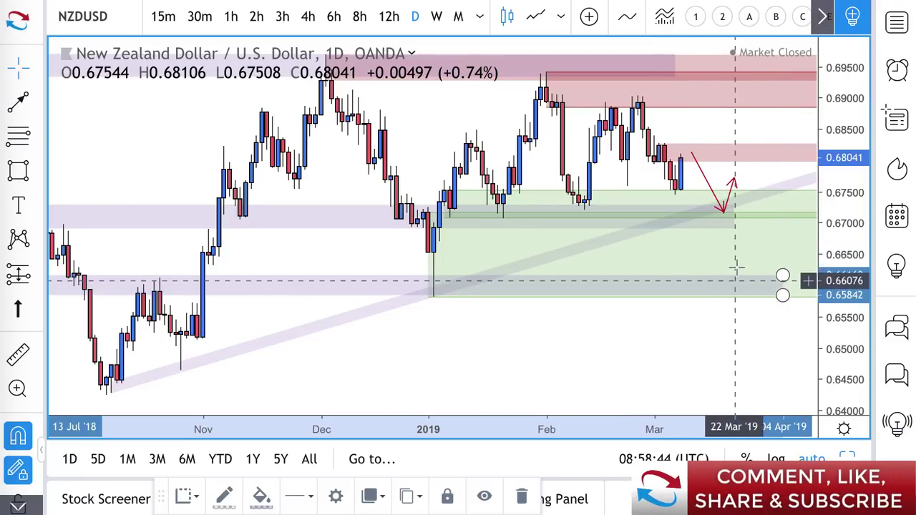
- Draw an arrow from 0.68041 on 8 Mar '19 up to 0.69324 on 15 Mar, followed by a falling arrow from its tip
{"action": "scroll", "coordinate": [594, 223], "scroll_direction": "up", "scroll_amount": 2}
{"action": "scroll", "coordinate": [594, 223], "scroll_direction": "up", "scroll_amount": 1}
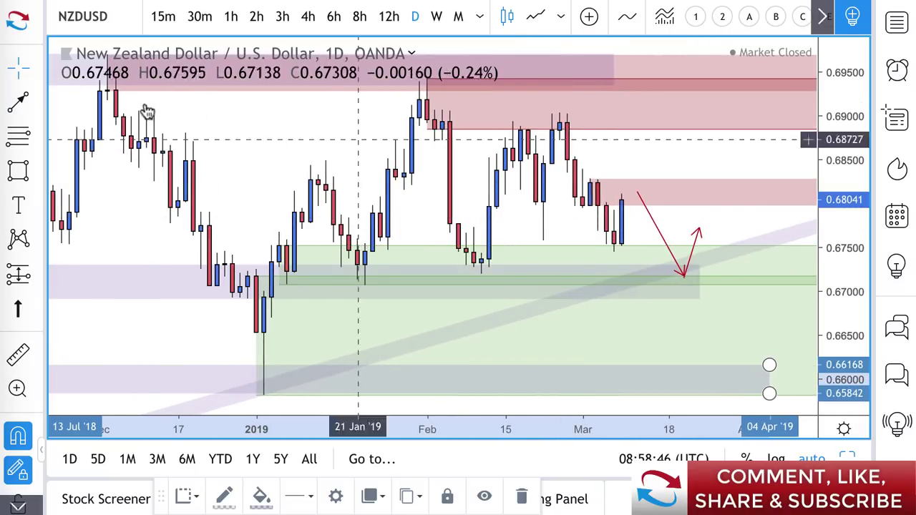
{"action": "left_click", "coordinate": [18, 101]}
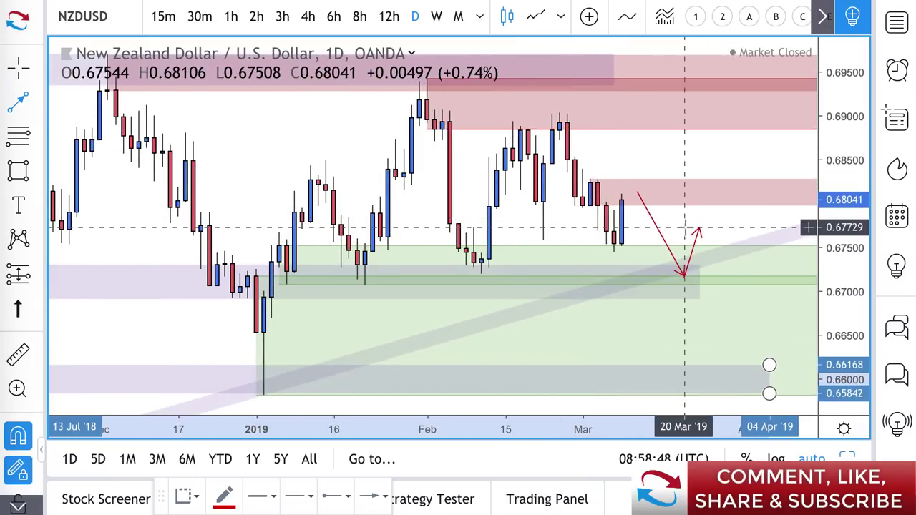
{"action": "left_click", "coordinate": [622, 199]}
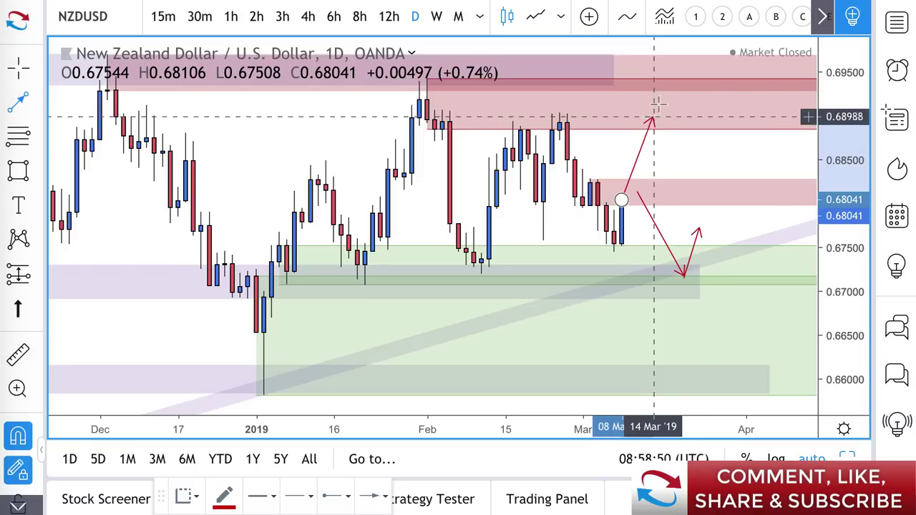
{"action": "left_click", "coordinate": [521, 133]}
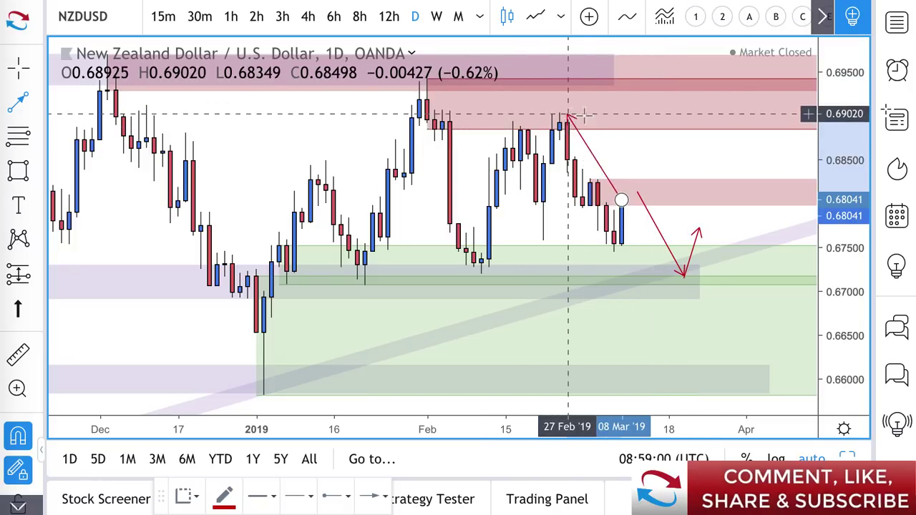
{"action": "left_click", "coordinate": [660, 88]}
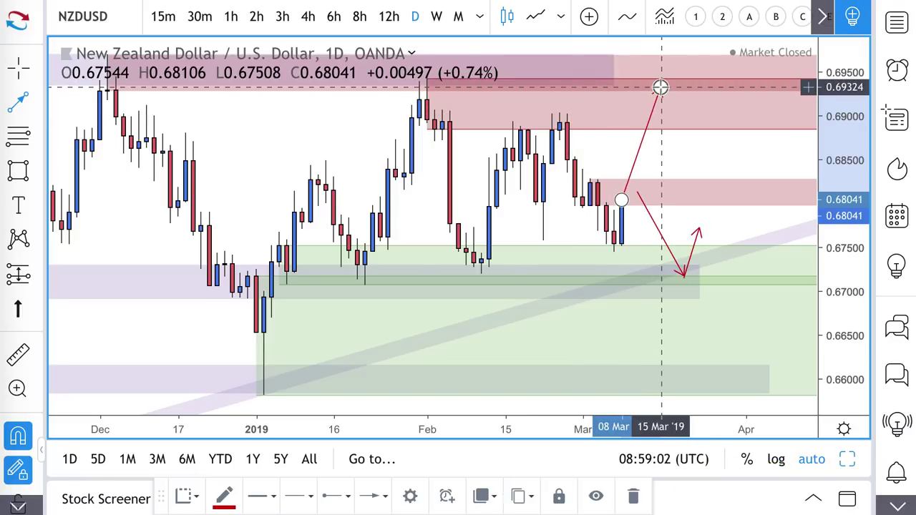
{"action": "double_click", "coordinate": [722, 172]}
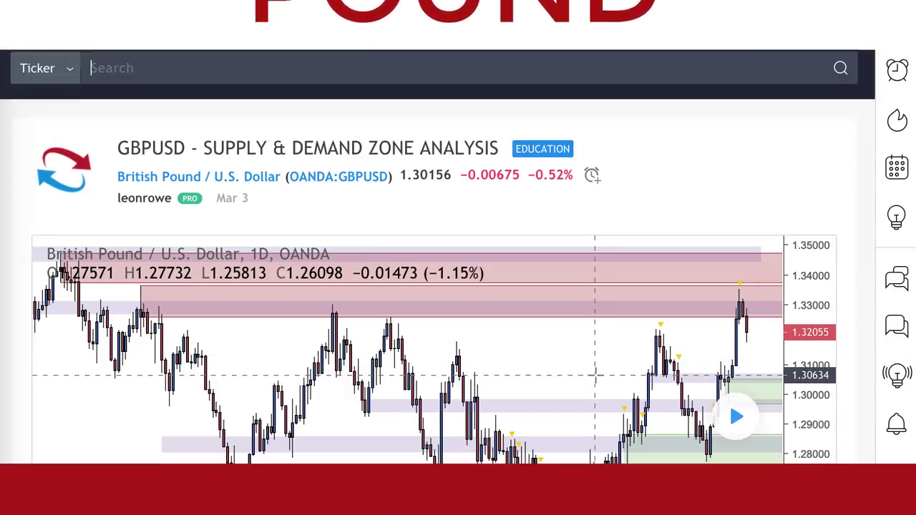
- Review the published GBPUSD supply and demand zone analysis of Mar 3 up close and play its chart forward
{"action": "scroll", "coordinate": [607, 378], "scroll_direction": "down", "scroll_amount": 3}
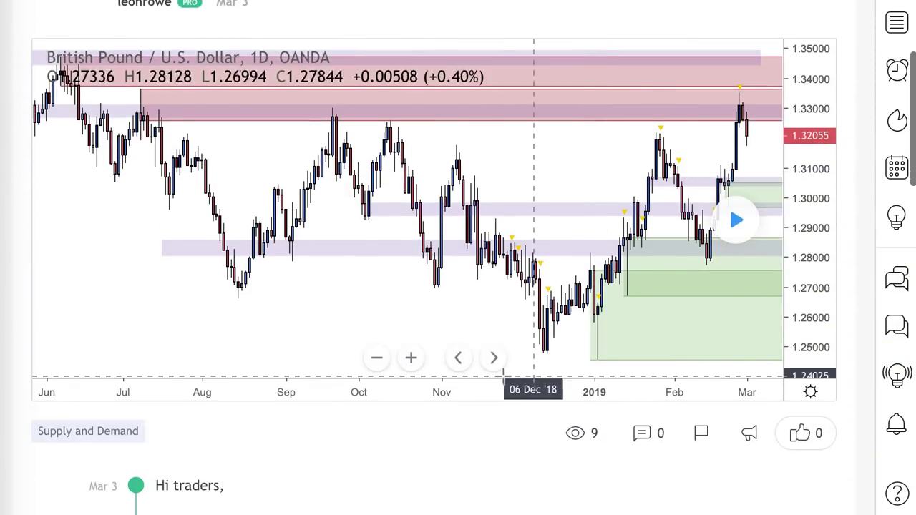
{"action": "left_click", "coordinate": [412, 358]}
{"action": "left_click", "coordinate": [412, 358]}
{"action": "left_click", "coordinate": [411, 357]}
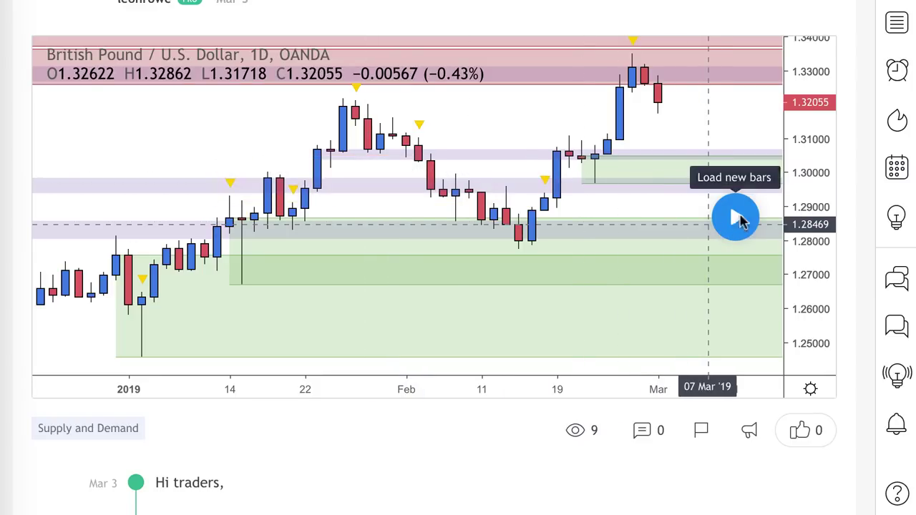
{"action": "left_click", "coordinate": [737, 218]}
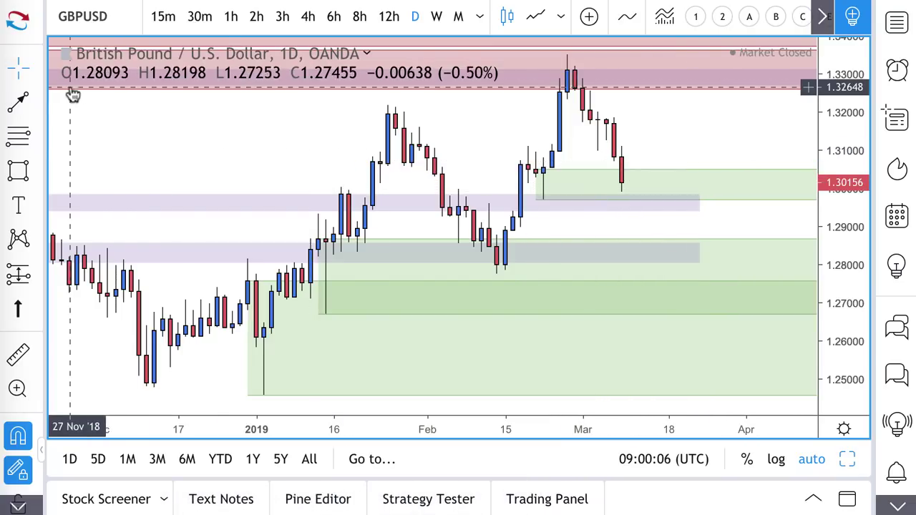
- Draw a rising arrow on the GBPUSD daily chart from 1.29902 on 8 Mar '19 to 1.30746 on 14 Mar
{"action": "left_click", "coordinate": [19, 101]}
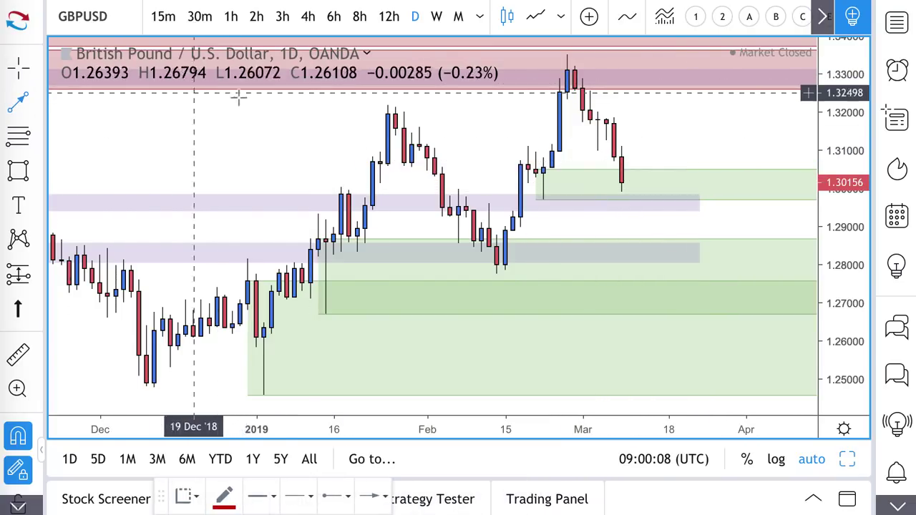
{"action": "left_click", "coordinate": [622, 192]}
{"action": "left_click", "coordinate": [653, 160]}
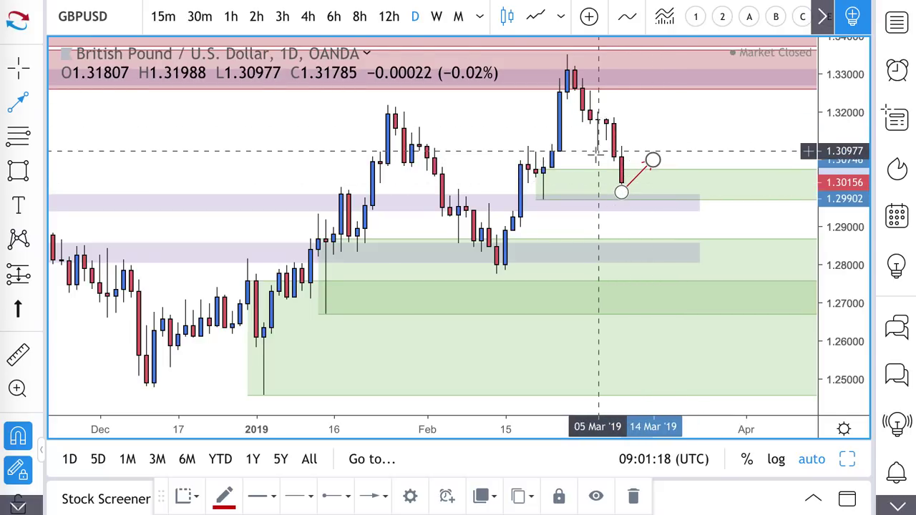
- Draw a red supply zone starting at the 5 Mar '19 candle, between 1.31785 and 1.31988
{"action": "scroll", "coordinate": [592, 154], "scroll_direction": "up", "scroll_amount": 1}
{"action": "scroll", "coordinate": [593, 154], "scroll_direction": "up", "scroll_amount": 2}
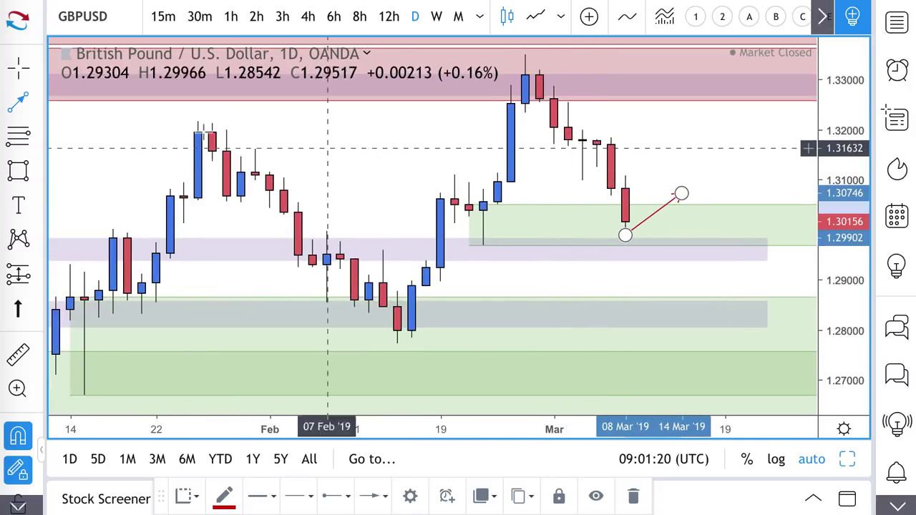
{"action": "left_click", "coordinate": [19, 136]}
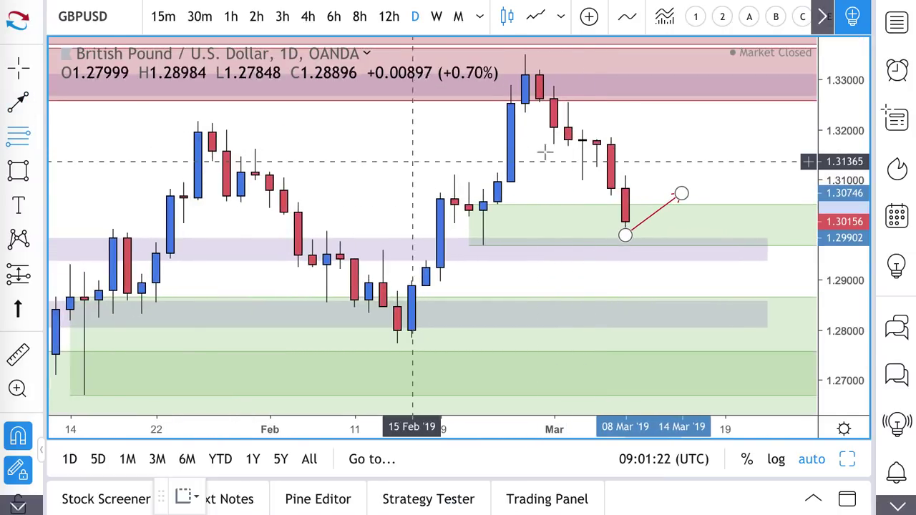
{"action": "left_click", "coordinate": [582, 140]}
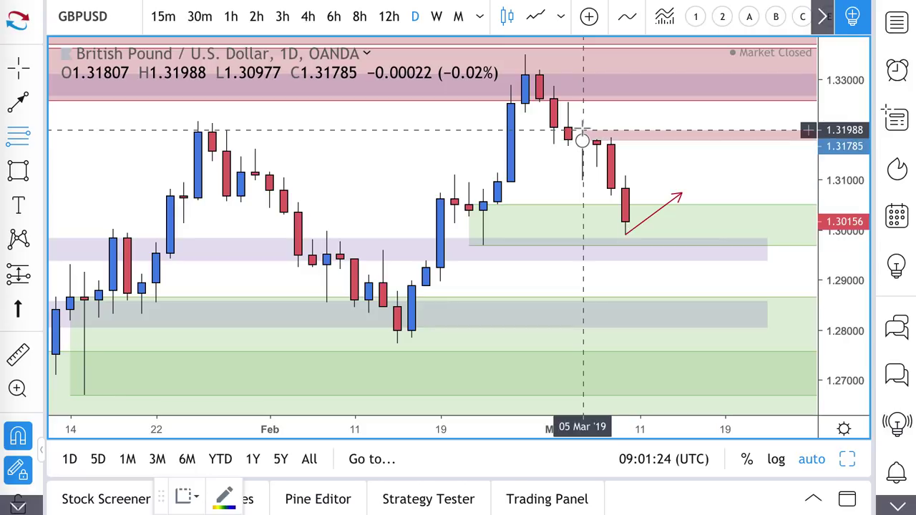
{"action": "left_click", "coordinate": [18, 102]}
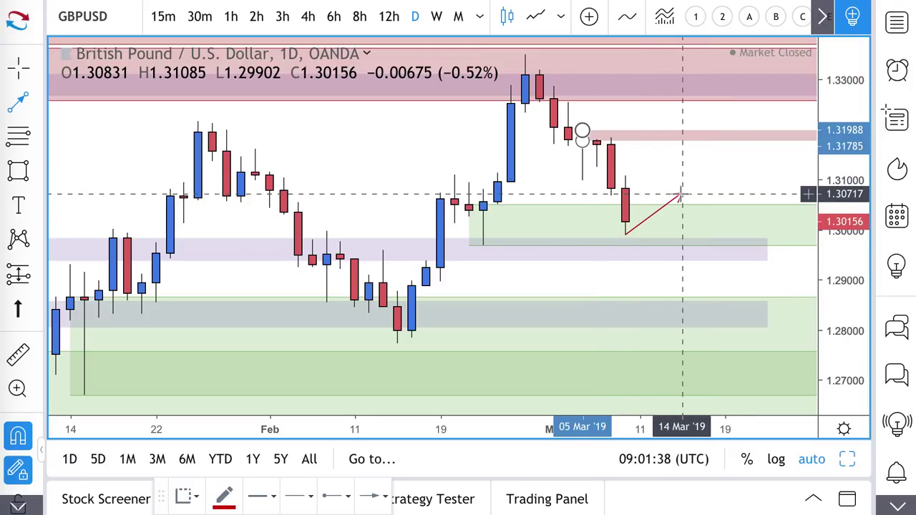
{"action": "left_click", "coordinate": [680, 194]}
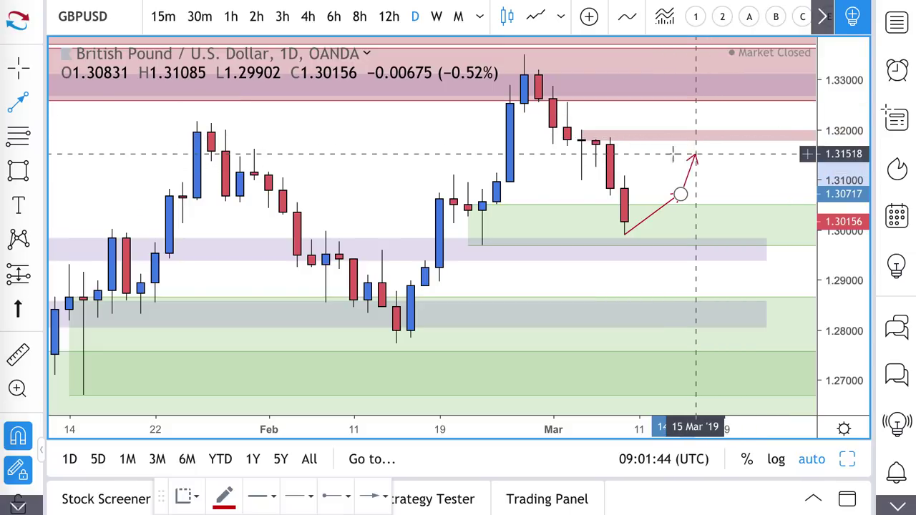
{"action": "key", "text": "Escape"}
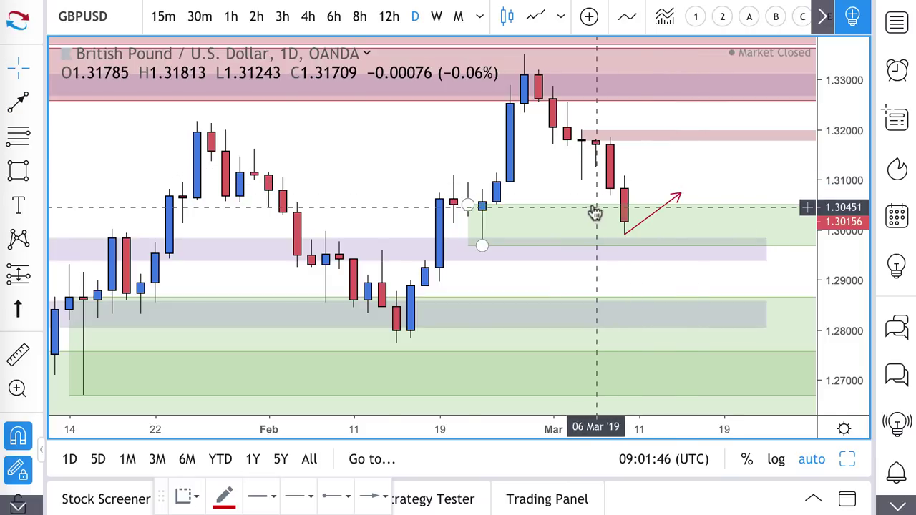
- Raise the rising arrow's tip to 1.31861 on 14 Mar '19 and draw a falling arrow from there to 1.30127 on 19 Mar
{"action": "left_click", "coordinate": [680, 195]}
{"action": "left_click_drag", "start_coordinate": [679, 195], "coordinate": [680, 137]}
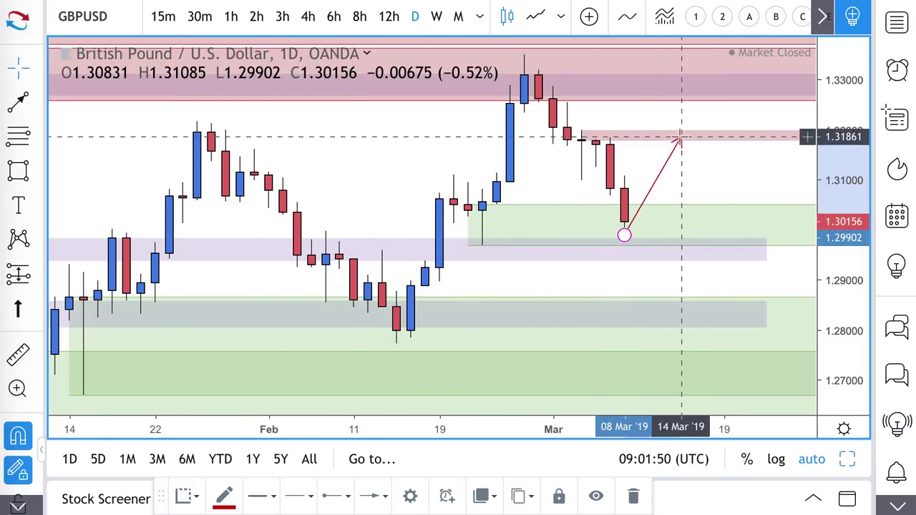
{"action": "left_click", "coordinate": [18, 102]}
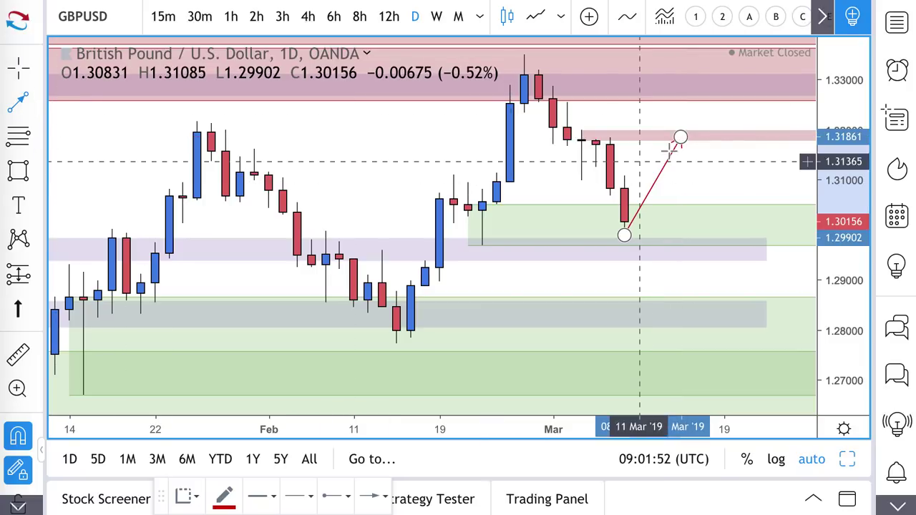
{"action": "left_click", "coordinate": [679, 137]}
{"action": "left_click", "coordinate": [723, 222]}
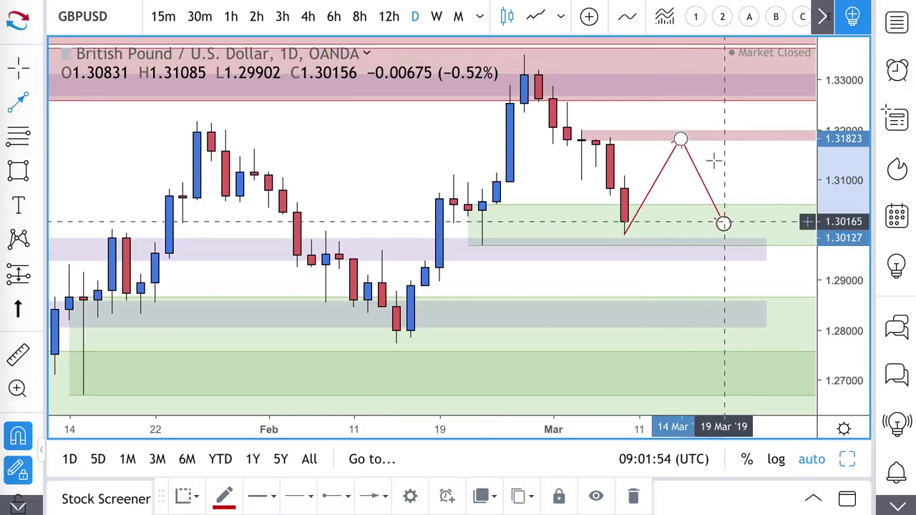
- Draw a falling arrow from 1.33046 on 1 Apr '19 in the upper supply zone down to 1.31195 on 17 Apr
{"action": "scroll", "coordinate": [708, 110], "scroll_direction": "down", "scroll_amount": 3}
{"action": "scroll", "coordinate": [708, 113], "scroll_direction": "down", "scroll_amount": 4}
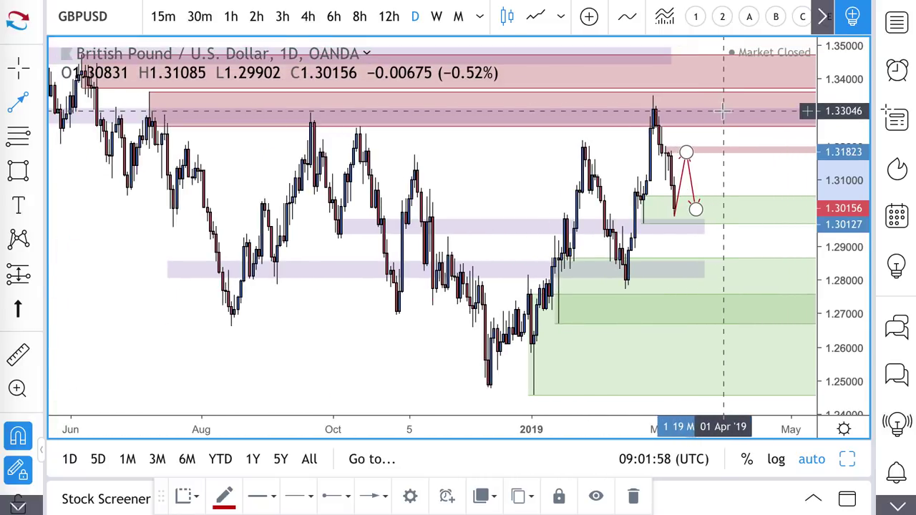
{"action": "left_click", "coordinate": [723, 111]}
{"action": "left_click", "coordinate": [760, 173]}
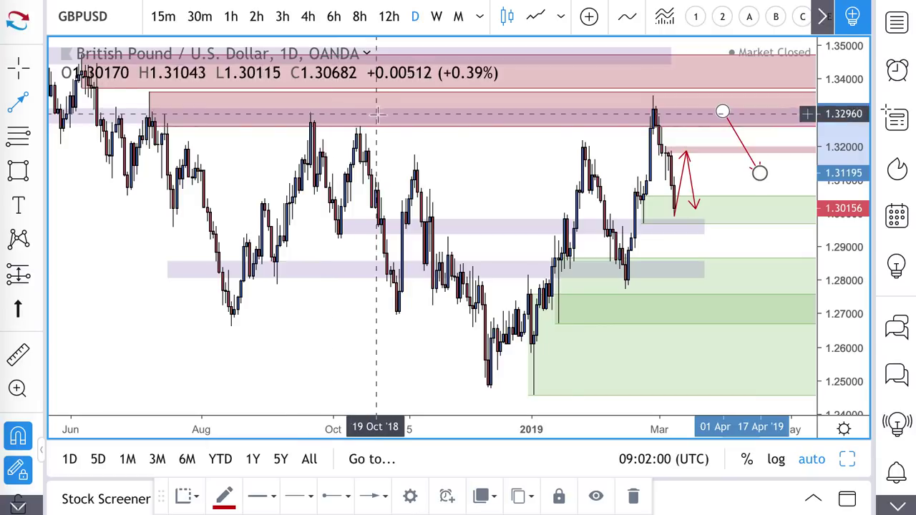
{"action": "left_click_drag", "start_coordinate": [644, 108], "coordinate": [391, 116]}
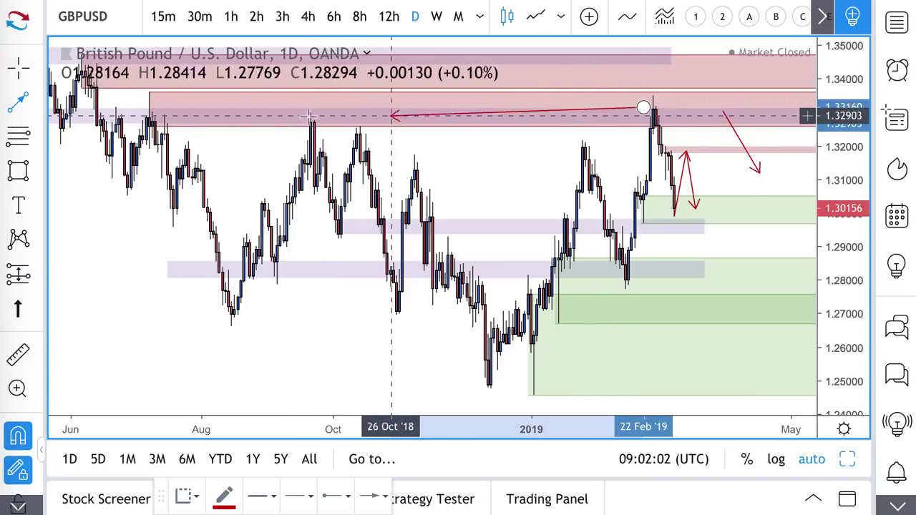
{"action": "left_click_drag", "start_coordinate": [181, 111], "coordinate": [602, 100]}
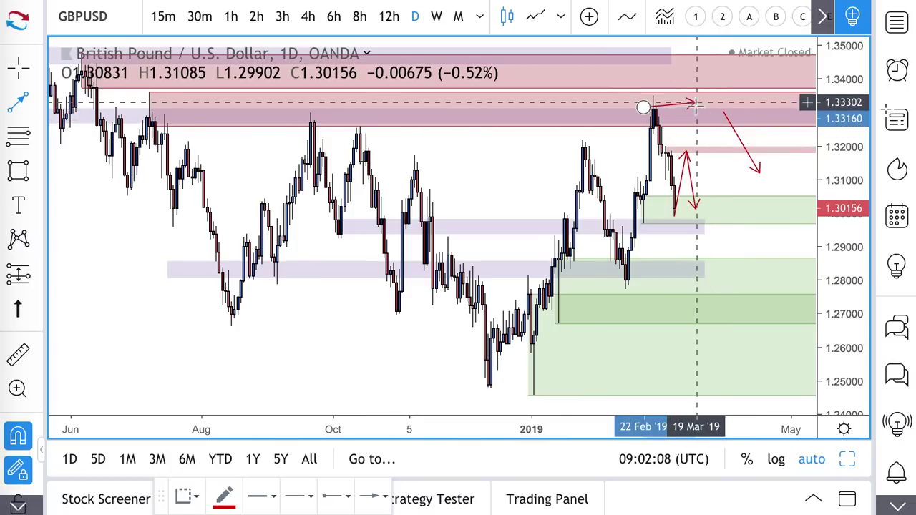
{"action": "left_click_drag", "start_coordinate": [690, 84], "coordinate": [656, 106]}
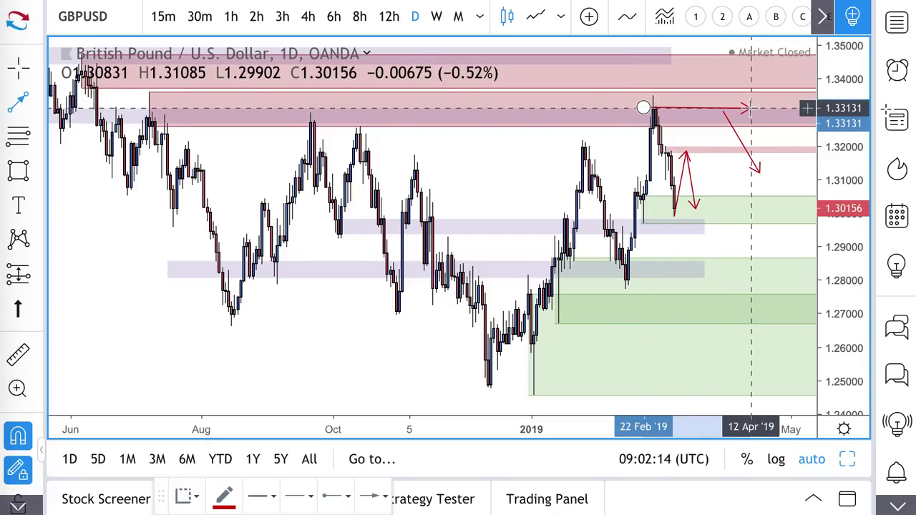
{"action": "left_click_drag", "start_coordinate": [749, 107], "coordinate": [681, 153]}
- Draw a rising arrow from 1.28167 on 13 Mar '19 in the lower purple zone up to 1.29544 on 22 Mar
{"action": "scroll", "coordinate": [680, 157], "scroll_direction": "up", "scroll_amount": 5}
{"action": "scroll", "coordinate": [680, 160], "scroll_direction": "up", "scroll_amount": 2}
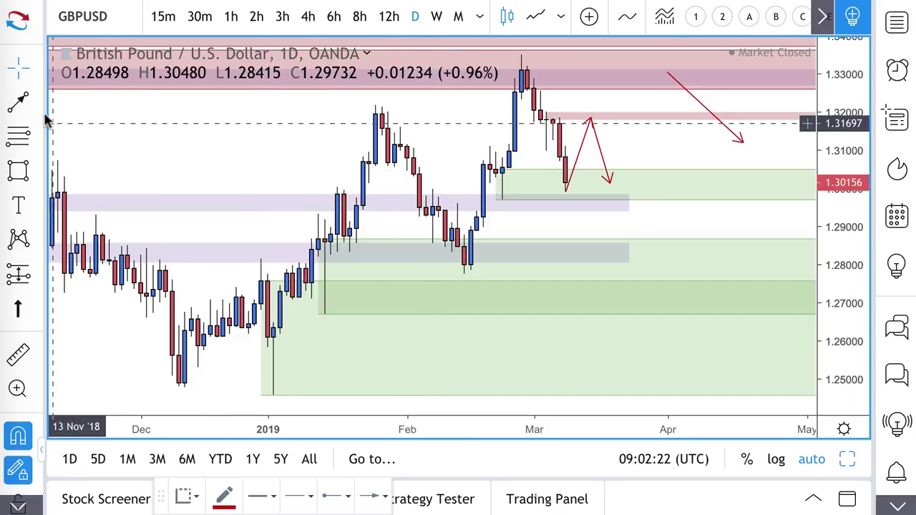
{"action": "left_click", "coordinate": [18, 102]}
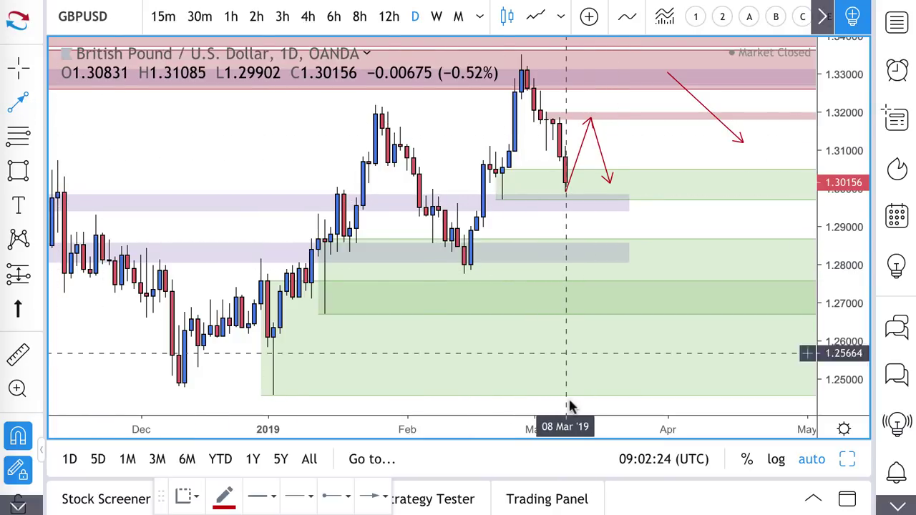
{"action": "left_click", "coordinate": [585, 257]}
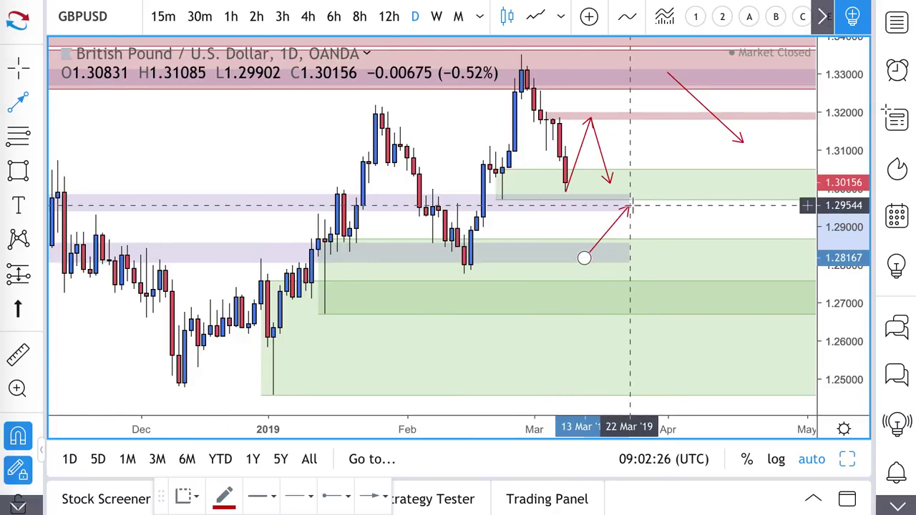
{"action": "left_click", "coordinate": [629, 206]}
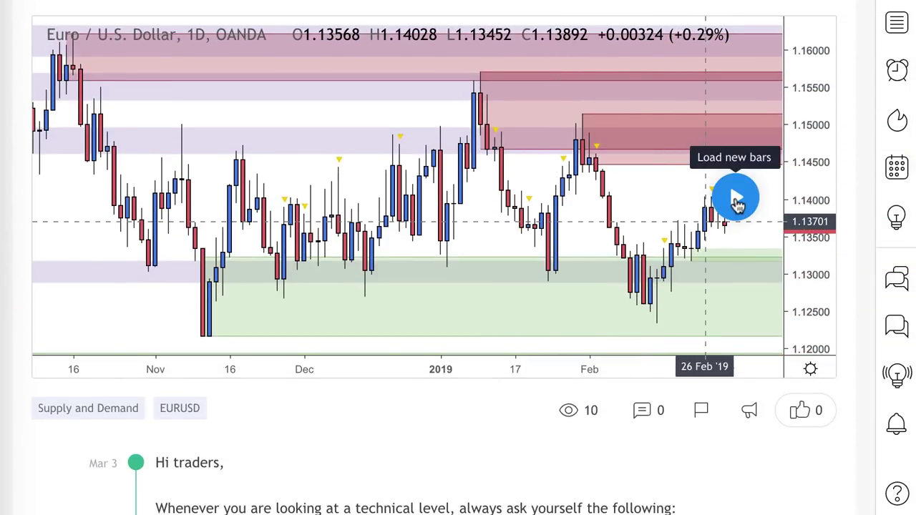
- Play the published EURUSD supply and demand chart of Mar 3 forward and inspect the new bars up close
{"action": "left_click", "coordinate": [737, 207]}
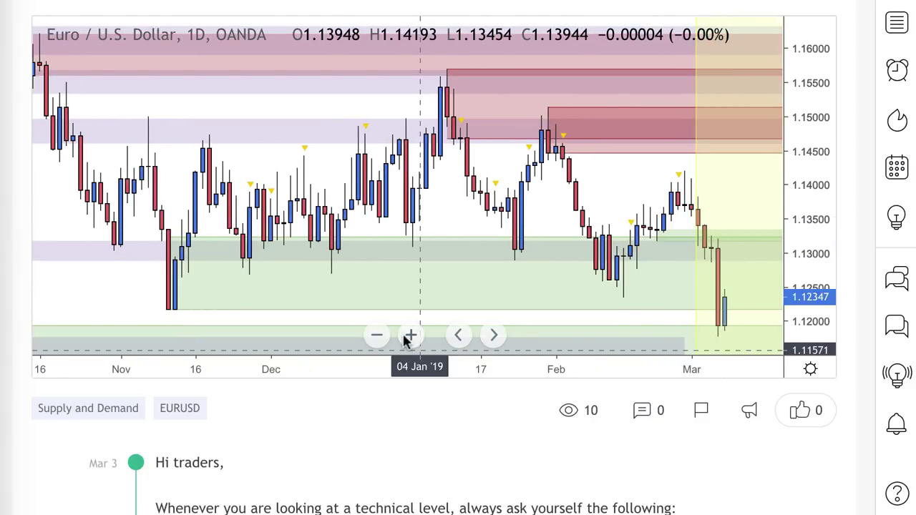
{"action": "left_click", "coordinate": [410, 335]}
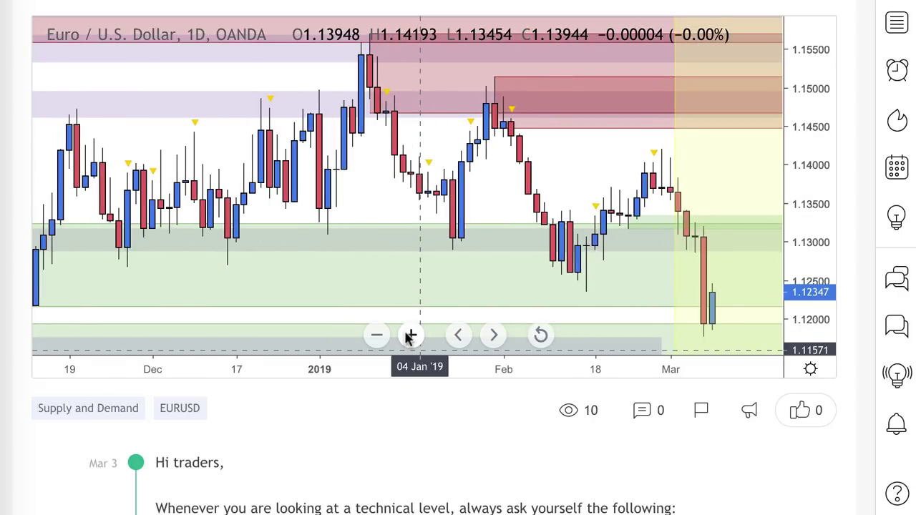
{"action": "left_click", "coordinate": [376, 335]}
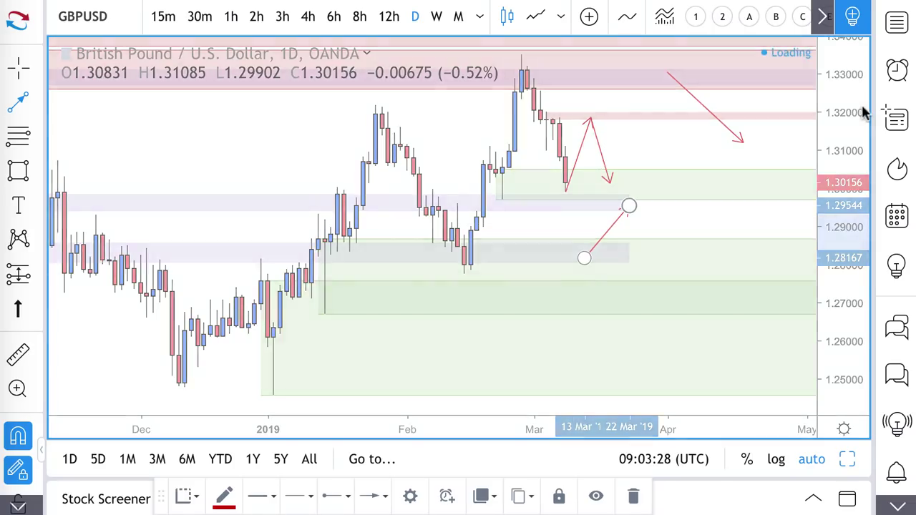
- Delete the two broken green demand zones on the EURUSD daily chart: the thin one near 1.133 and the one starting 13 Nov '18
{"action": "scroll", "coordinate": [805, 229], "scroll_direction": "down", "scroll_amount": 5}
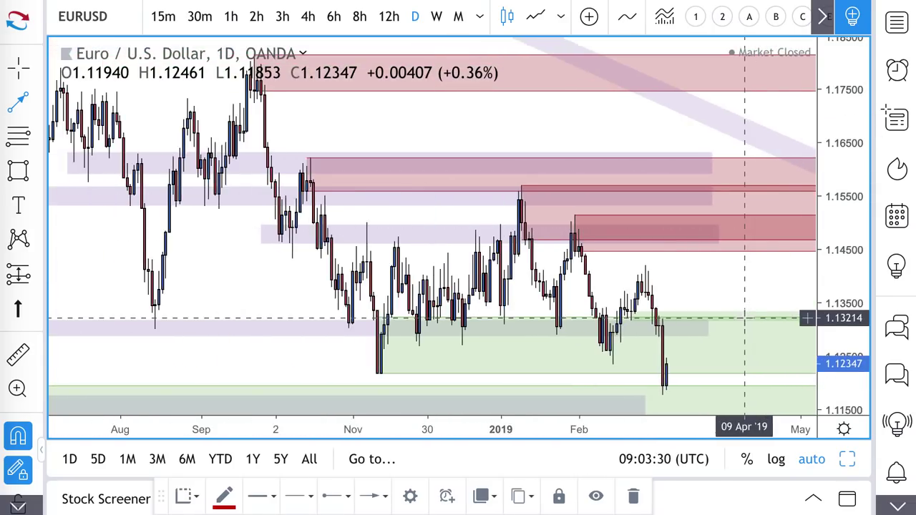
{"action": "scroll", "coordinate": [806, 317], "scroll_direction": "up", "scroll_amount": 2}
{"action": "scroll", "coordinate": [745, 317], "scroll_direction": "up", "scroll_amount": 2}
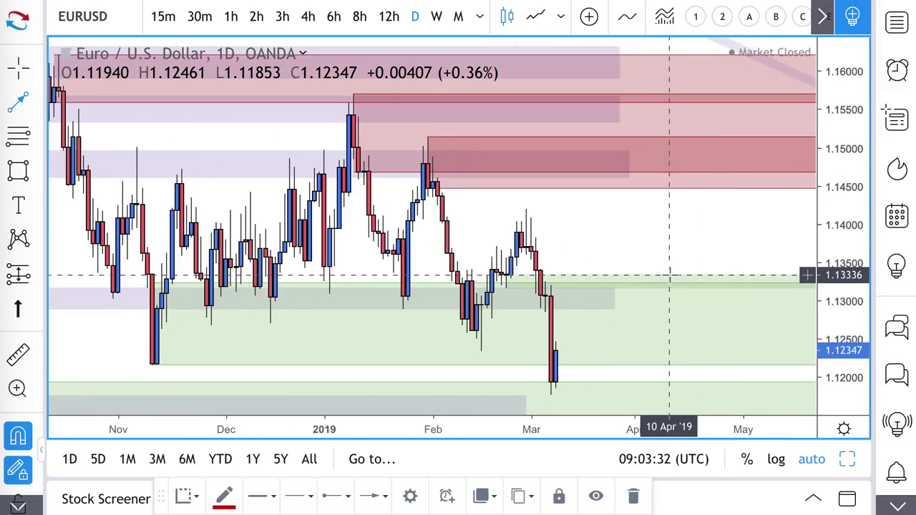
{"action": "key", "text": "Escape"}
{"action": "key", "text": "ctrl+z"}
{"action": "key", "text": "ctrl+z"}
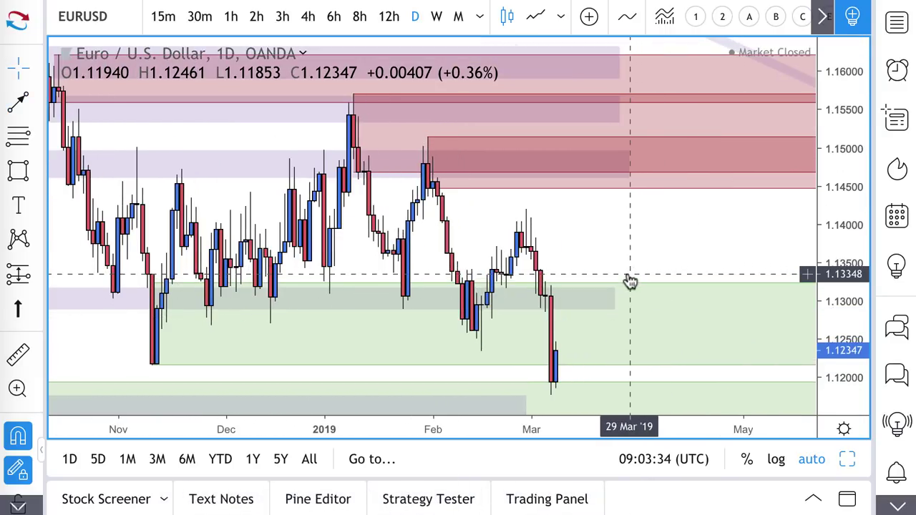
{"action": "left_click", "coordinate": [640, 287]}
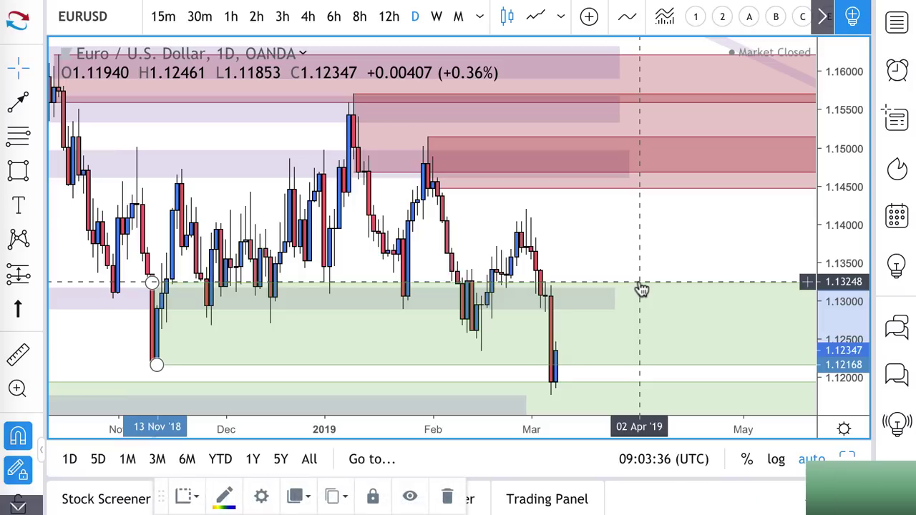
{"action": "key", "text": "Delete"}
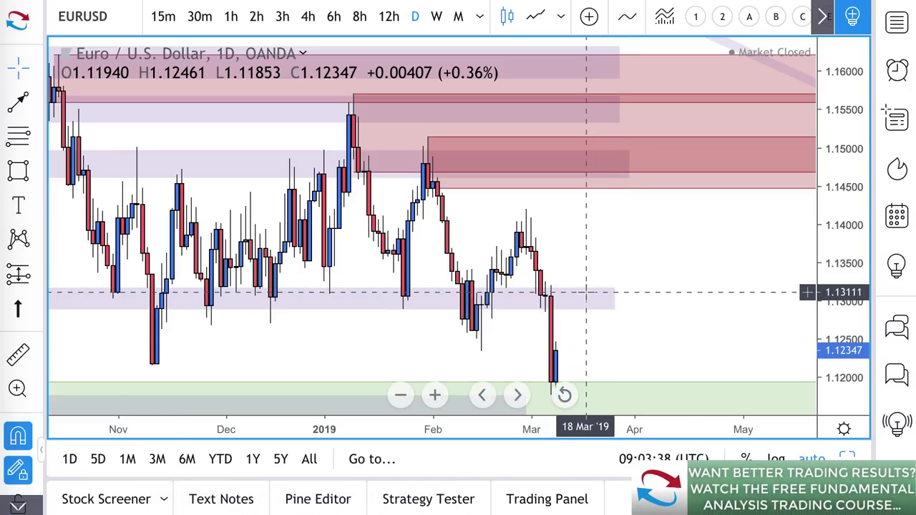
- Extend the remaining green demand zone on EURUSD back to 18 May '17 and lower its bottom edge to about 1.108
{"action": "scroll", "coordinate": [586, 292], "scroll_direction": "up", "scroll_amount": 5}
{"action": "scroll", "coordinate": [589, 293], "scroll_direction": "down", "scroll_amount": 4}
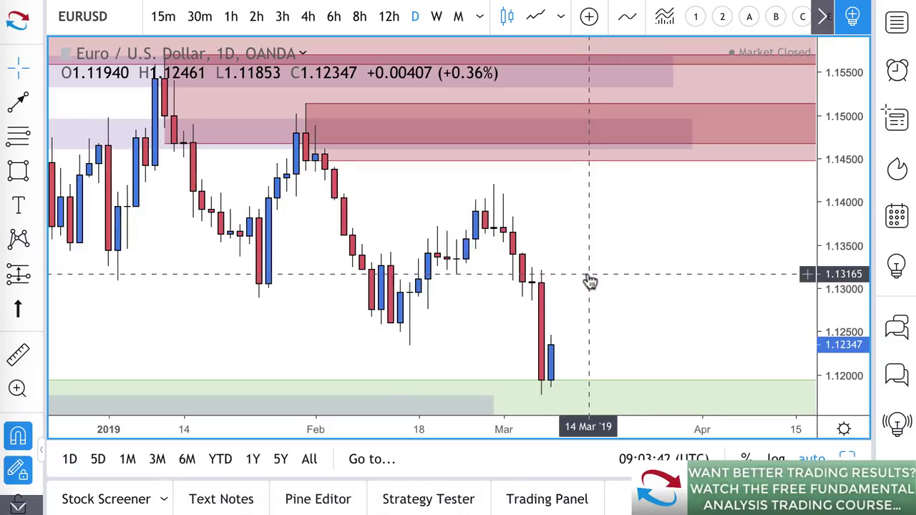
{"action": "scroll", "coordinate": [589, 281], "scroll_direction": "down", "scroll_amount": 5}
{"action": "scroll", "coordinate": [589, 280], "scroll_direction": "down", "scroll_amount": 2}
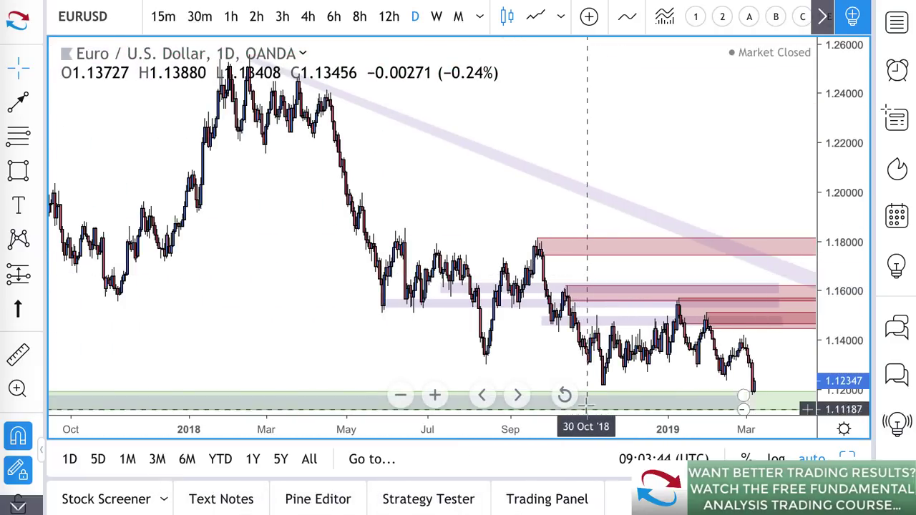
{"action": "scroll", "coordinate": [618, 400], "scroll_direction": "down", "scroll_amount": 4}
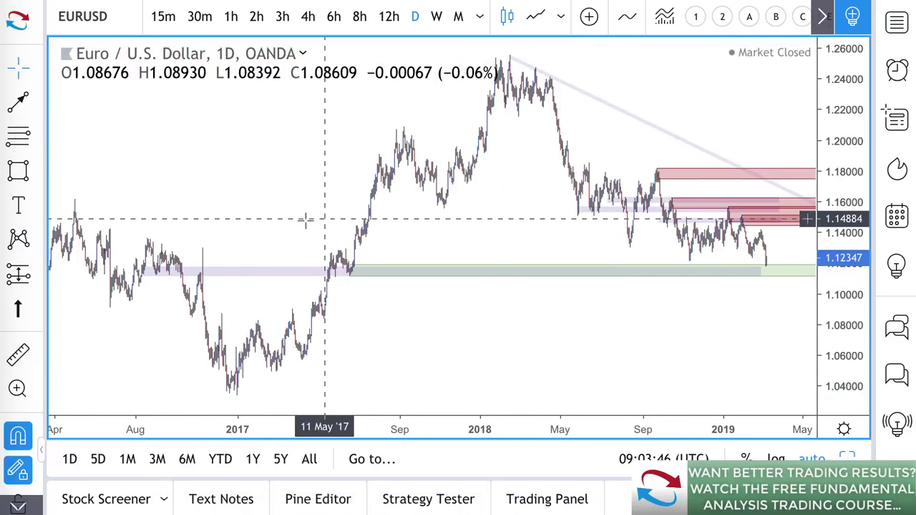
{"action": "scroll", "coordinate": [244, 355], "scroll_direction": "up", "scroll_amount": 2}
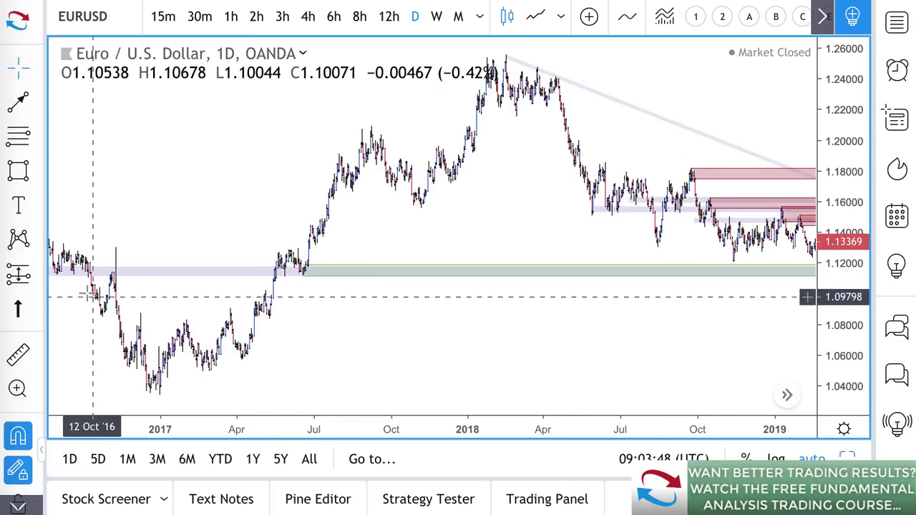
{"action": "scroll", "coordinate": [143, 289], "scroll_direction": "up", "scroll_amount": 1}
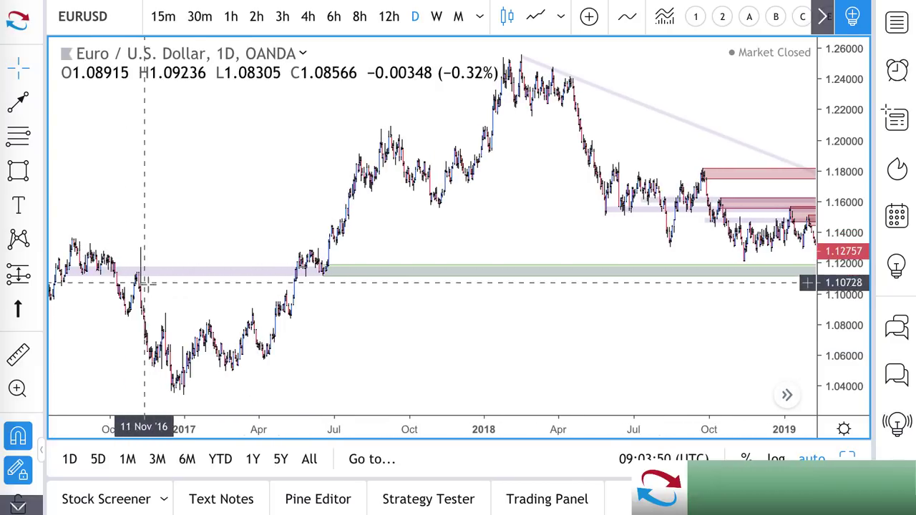
{"action": "scroll", "coordinate": [348, 282], "scroll_direction": "up", "scroll_amount": 5}
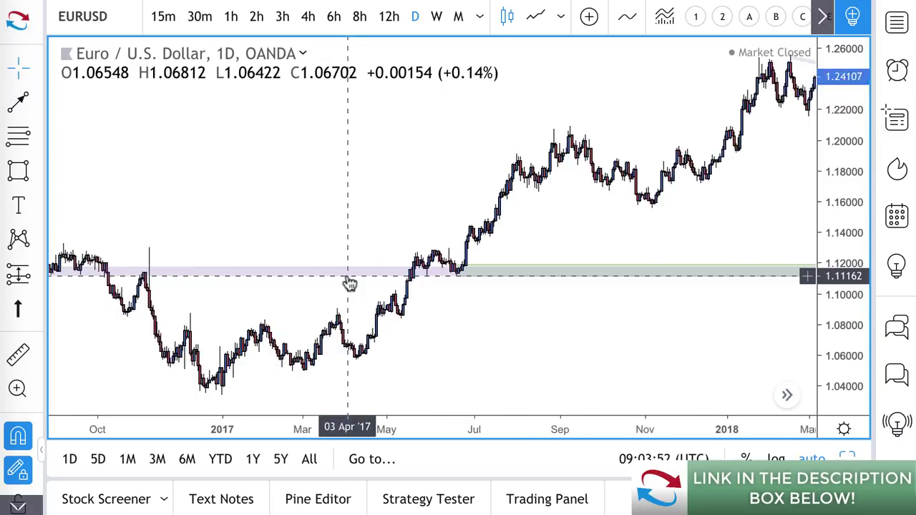
{"action": "left_click_drag", "start_coordinate": [349, 283], "coordinate": [405, 268]}
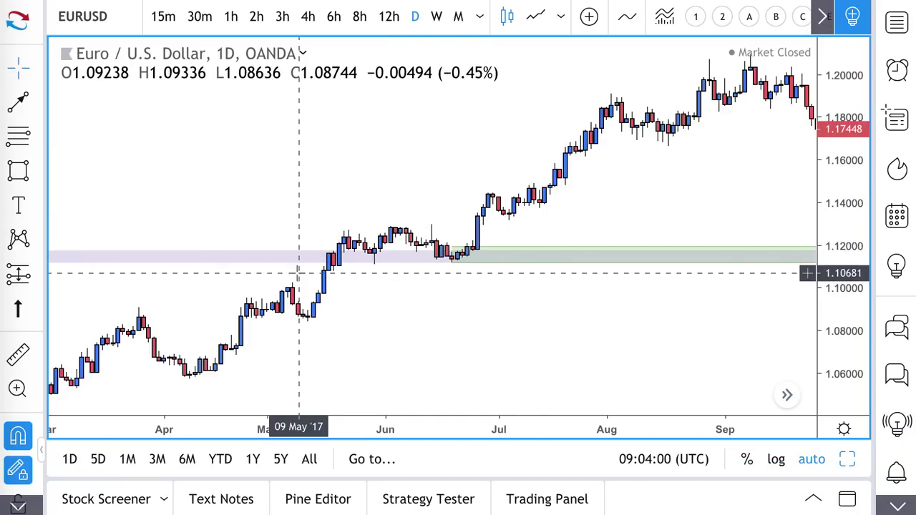
{"action": "right_click", "coordinate": [468, 265]}
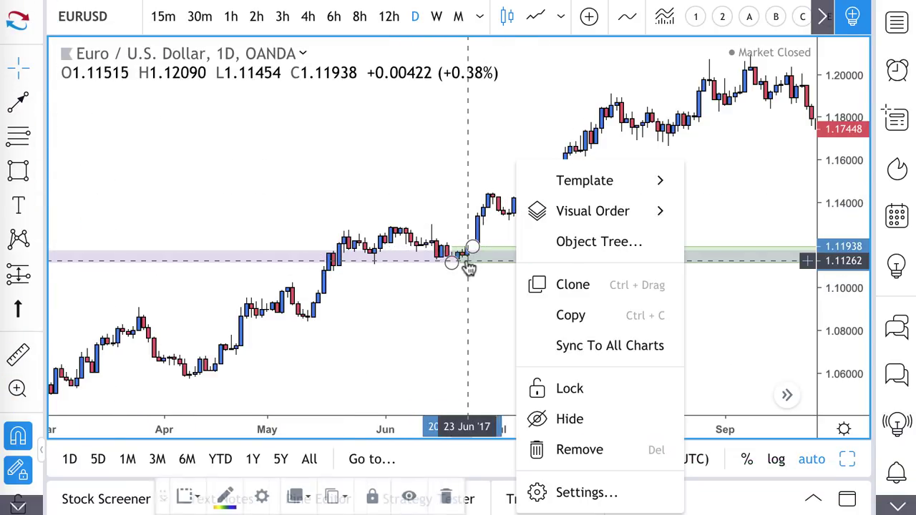
{"action": "left_click_drag", "start_coordinate": [457, 266], "coordinate": [333, 270]}
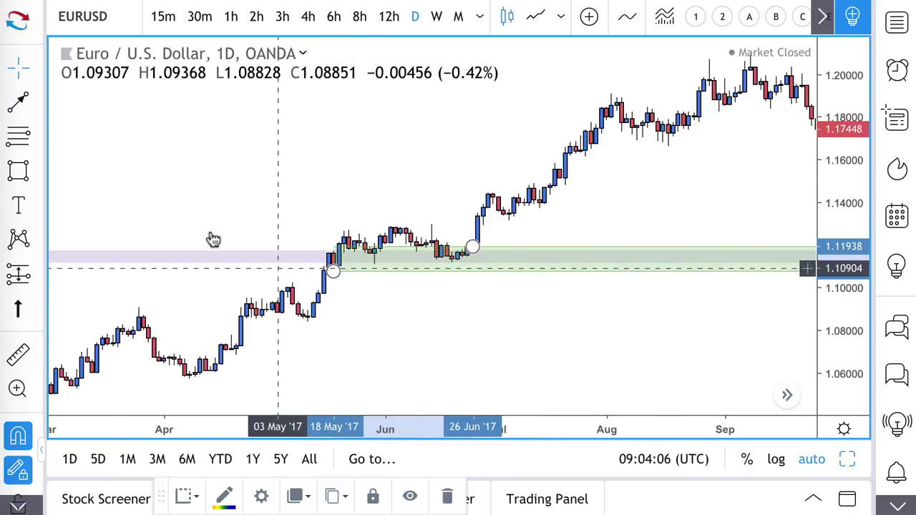
- Draw a zone between 1.08744 and 1.08392 at the 11 May '17 low and apply the Demand Zone template
{"action": "left_click", "coordinate": [20, 135]}
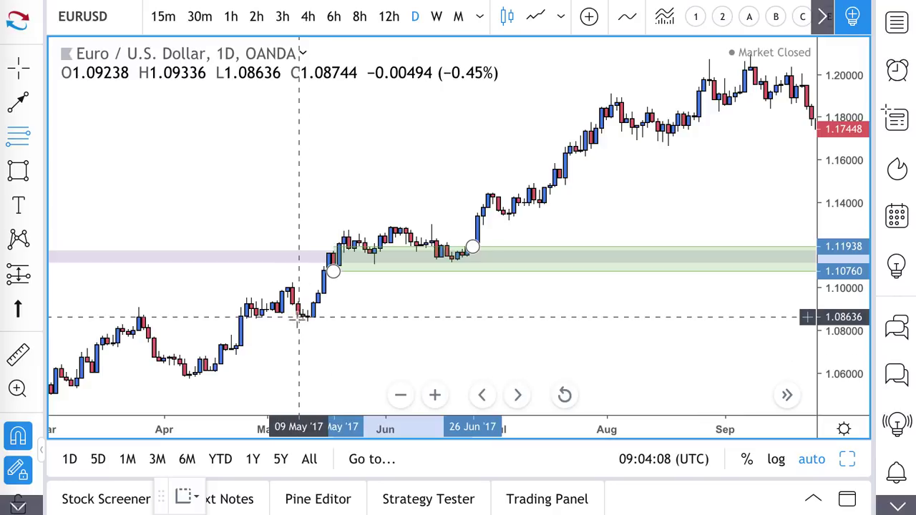
{"action": "left_click_drag", "start_coordinate": [304, 314], "coordinate": [307, 321]}
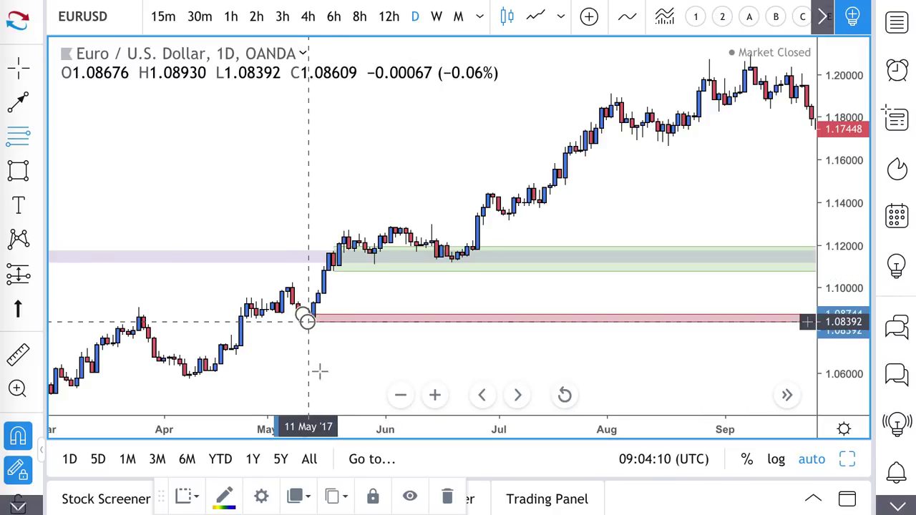
{"action": "left_click", "coordinate": [190, 498]}
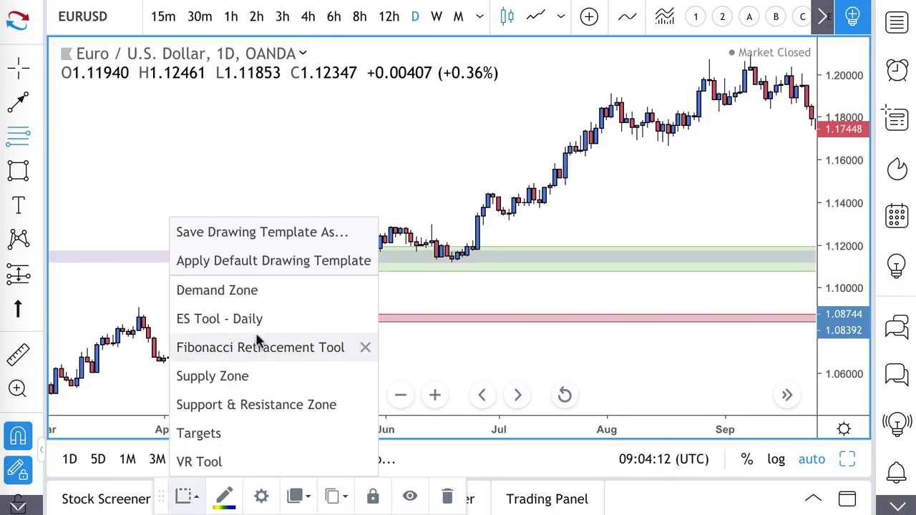
{"action": "left_click", "coordinate": [263, 289]}
- Extend the purple zone overlapping the upper green demand zone past the latest bars to 22 Jul '19
{"action": "scroll", "coordinate": [438, 332], "scroll_direction": "down", "scroll_amount": 3}
{"action": "scroll", "coordinate": [355, 276], "scroll_direction": "right", "scroll_amount": 2}
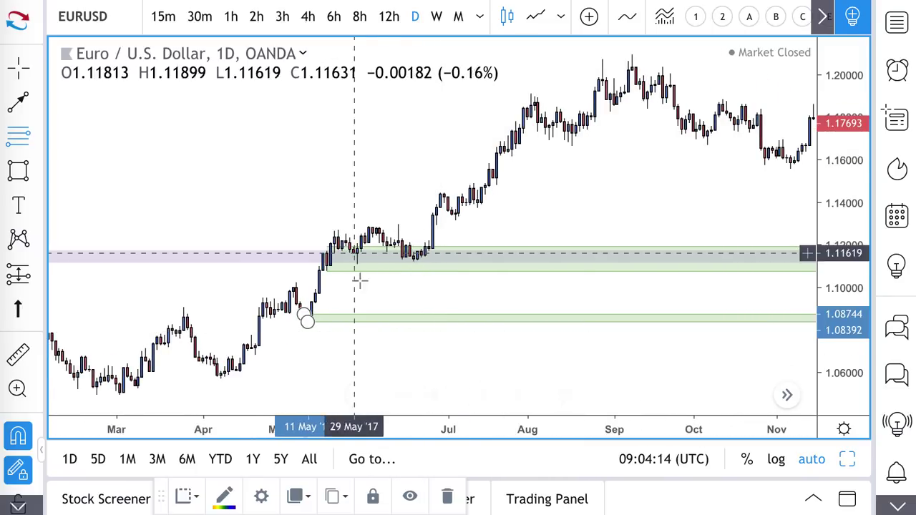
{"action": "scroll", "coordinate": [453, 264], "scroll_direction": "down", "scroll_amount": 2}
{"action": "scroll", "coordinate": [453, 264], "scroll_direction": "right", "scroll_amount": 4}
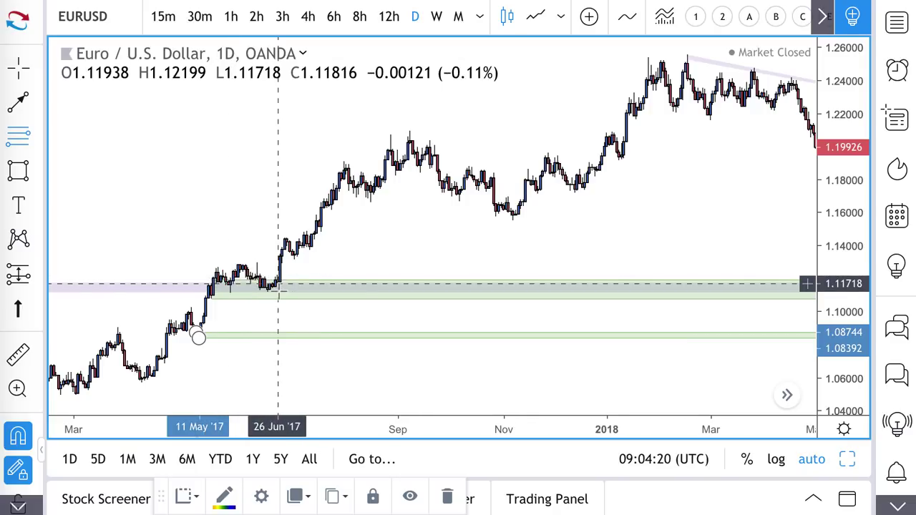
{"action": "scroll", "coordinate": [279, 286], "scroll_direction": "down", "scroll_amount": 3}
{"action": "scroll", "coordinate": [279, 286], "scroll_direction": "right", "scroll_amount": 6}
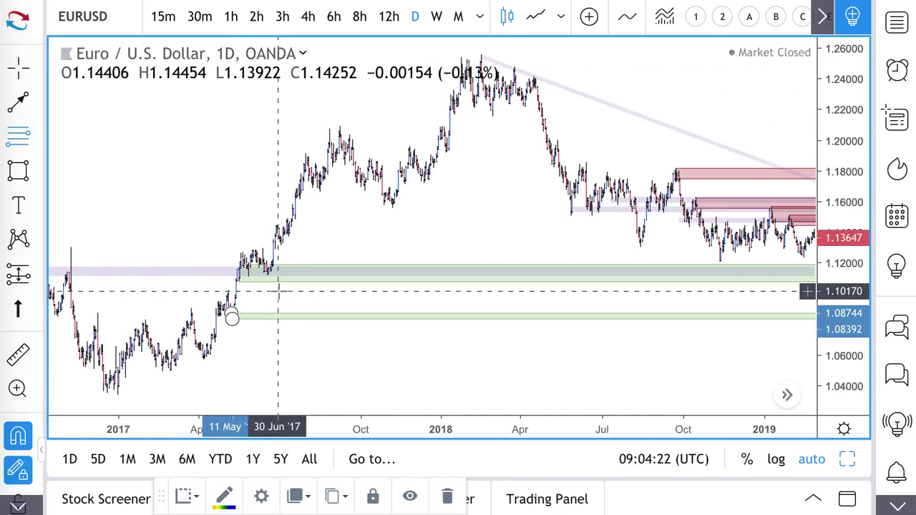
{"action": "scroll", "coordinate": [323, 284], "scroll_direction": "right", "scroll_amount": 3}
{"action": "scroll", "coordinate": [325, 286], "scroll_direction": "up", "scroll_amount": 2}
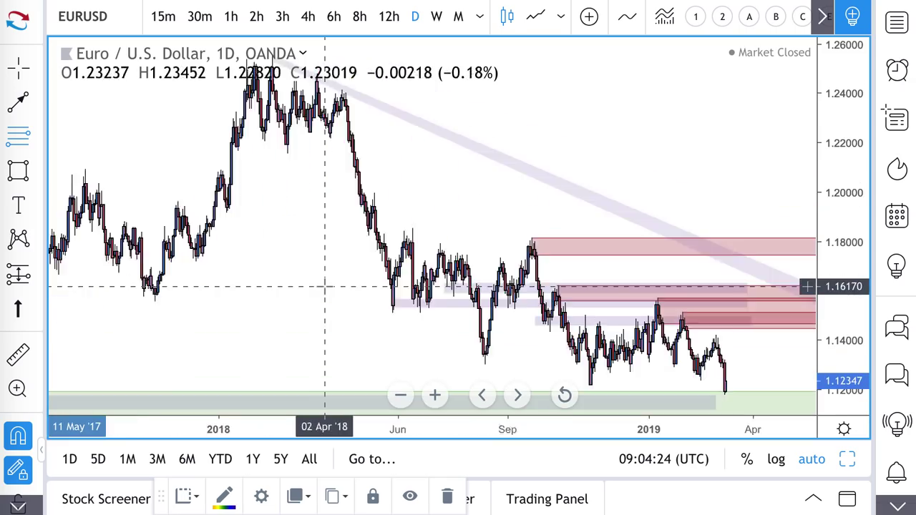
{"action": "scroll", "coordinate": [322, 286], "scroll_direction": "right", "scroll_amount": 5}
{"action": "scroll", "coordinate": [318, 286], "scroll_direction": "up", "scroll_amount": 3}
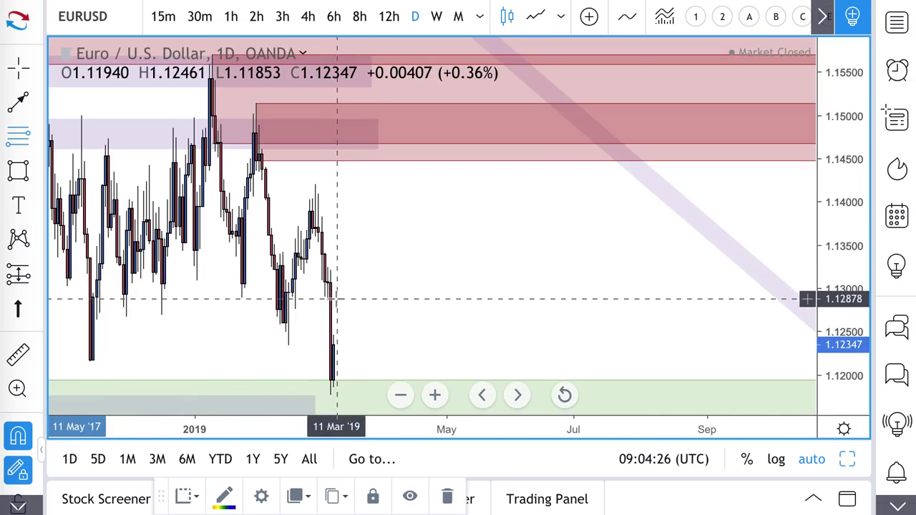
{"action": "scroll", "coordinate": [322, 368], "scroll_direction": "down", "scroll_amount": 5}
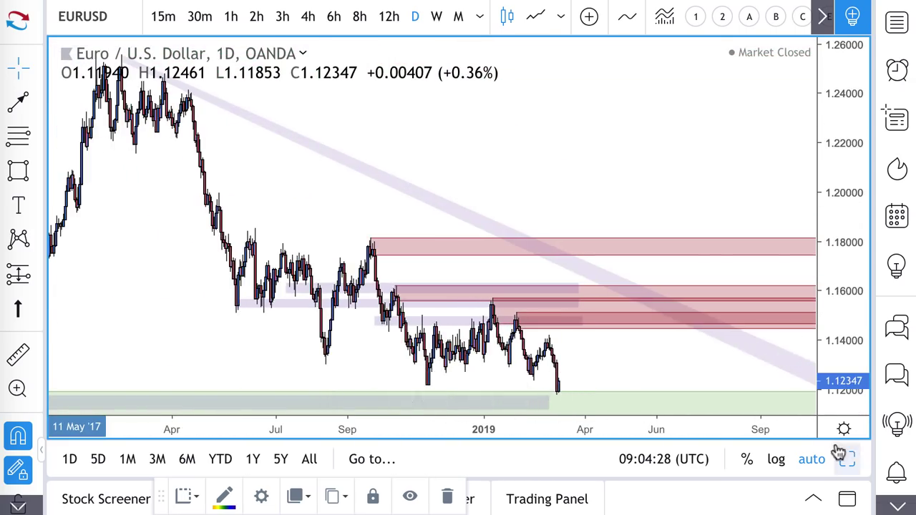
{"action": "scroll", "coordinate": [716, 401], "scroll_direction": "up", "scroll_amount": 2}
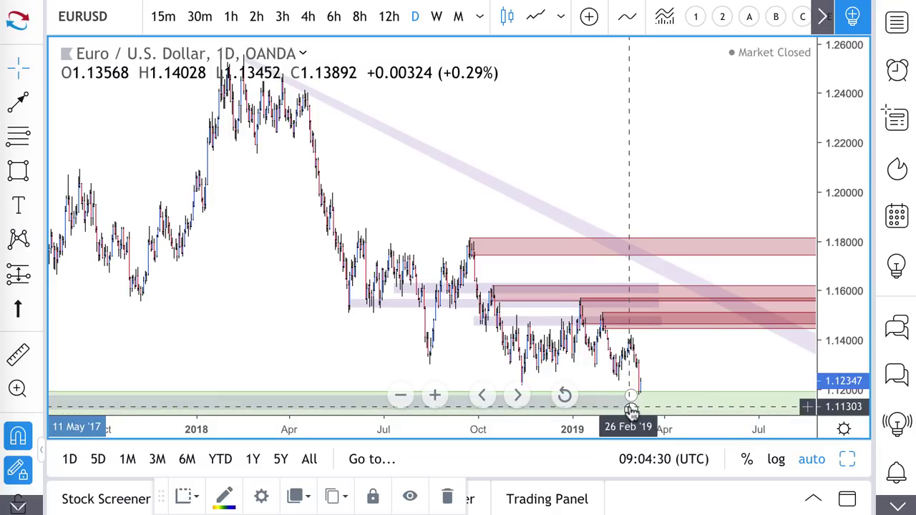
{"action": "left_click_drag", "start_coordinate": [631, 410], "coordinate": [770, 409]}
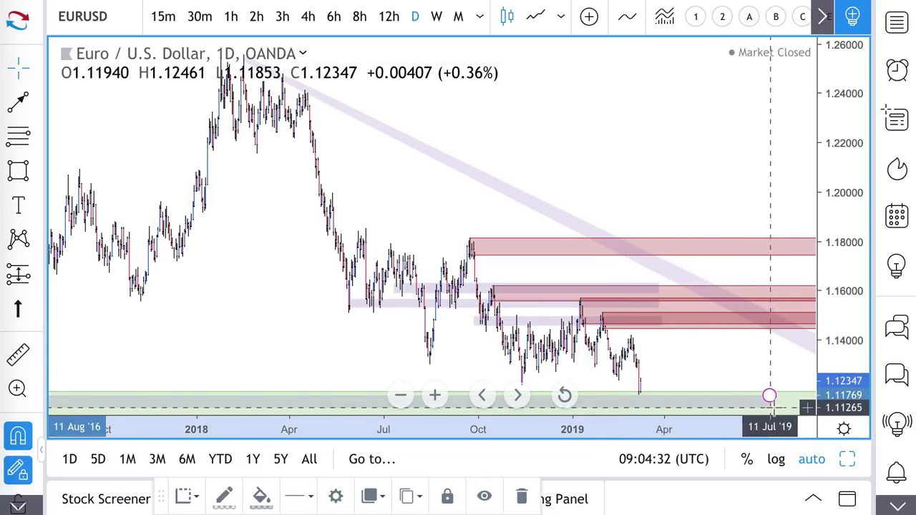
- Draw a rising arrow from 1.12347 on 08 Mar '19 up to 1.14059 on 27 Mar '19
{"action": "scroll", "coordinate": [536, 348], "scroll_direction": "up", "scroll_amount": 4}
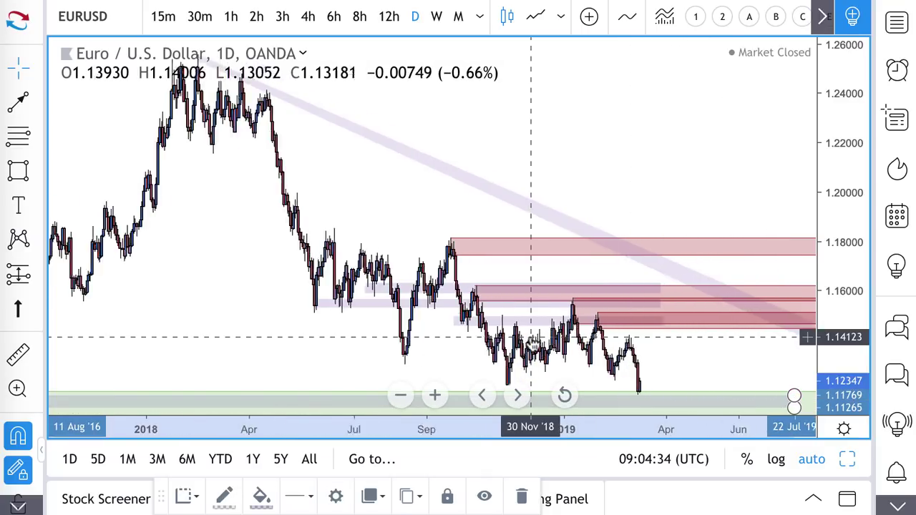
{"action": "scroll", "coordinate": [533, 344], "scroll_direction": "up", "scroll_amount": 1}
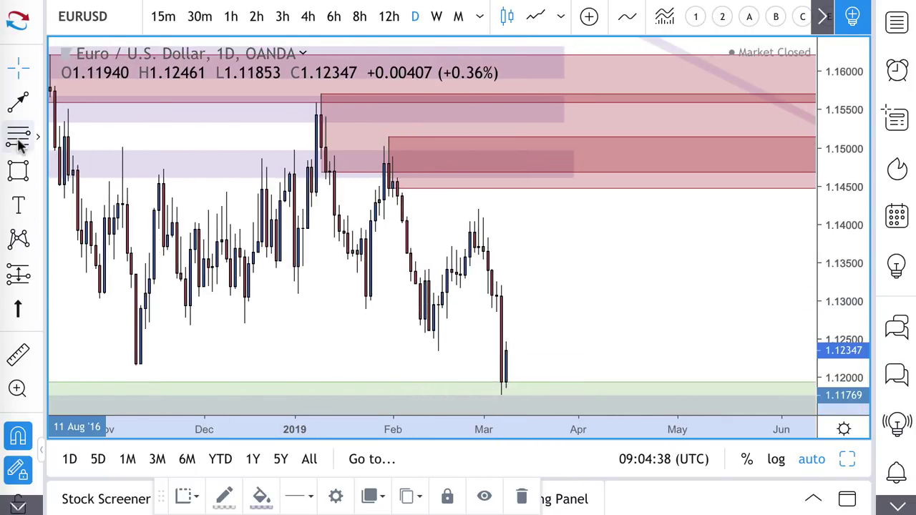
{"action": "left_click", "coordinate": [20, 102]}
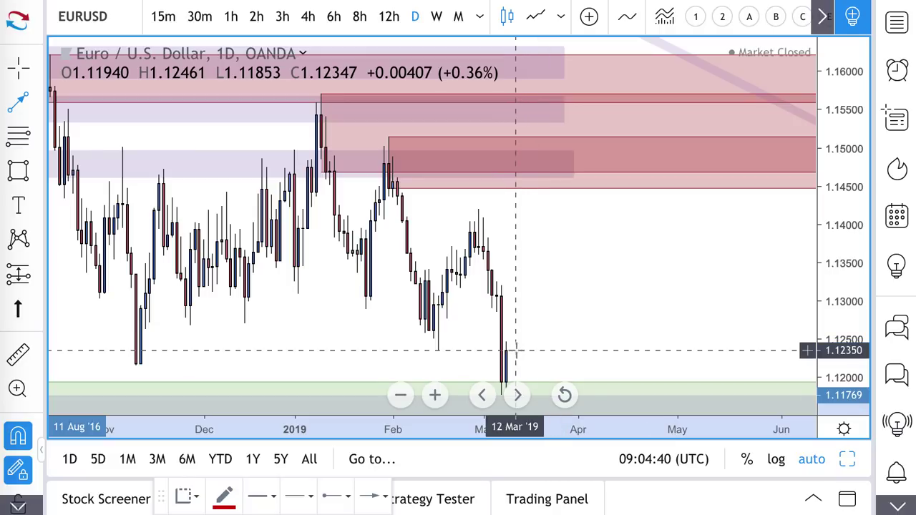
{"action": "left_click", "coordinate": [506, 350]}
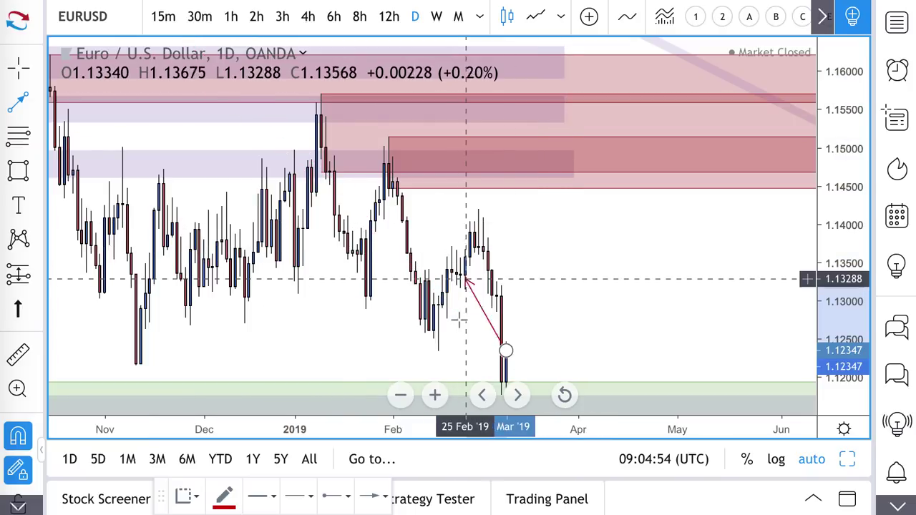
{"action": "left_click", "coordinate": [562, 220]}
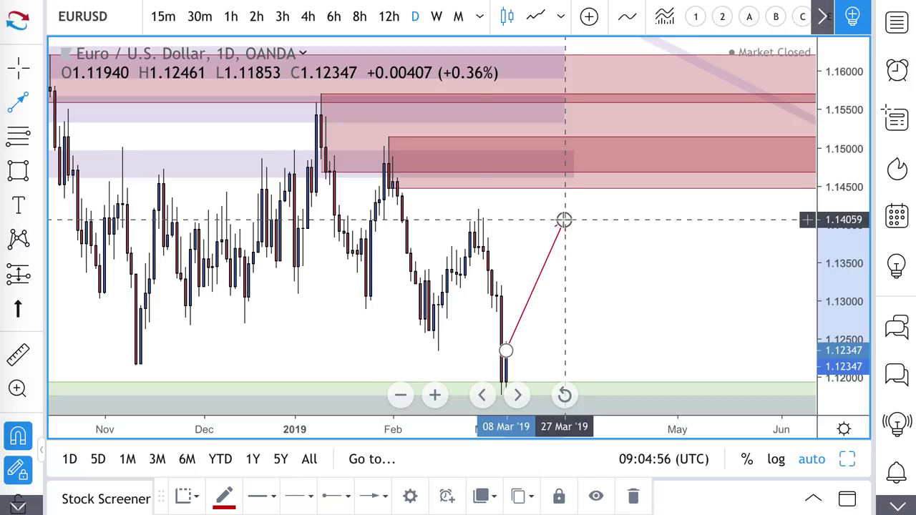
- Draw a zone between 1.13568 and 1.14197 over the late-February '19 high and apply the Supply Zone template
{"action": "scroll", "coordinate": [472, 214], "scroll_direction": "up", "scroll_amount": 3}
{"action": "scroll", "coordinate": [447, 249], "scroll_direction": "up", "scroll_amount": 1}
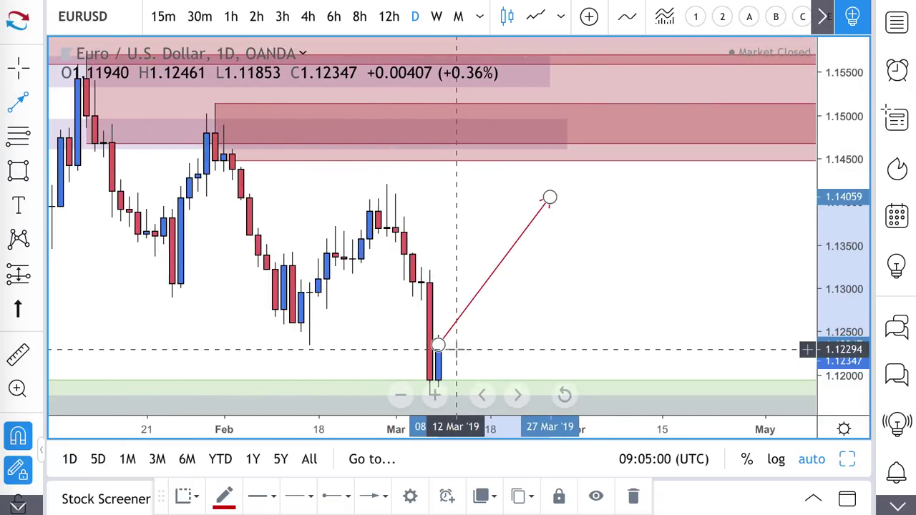
{"action": "left_click", "coordinate": [18, 140]}
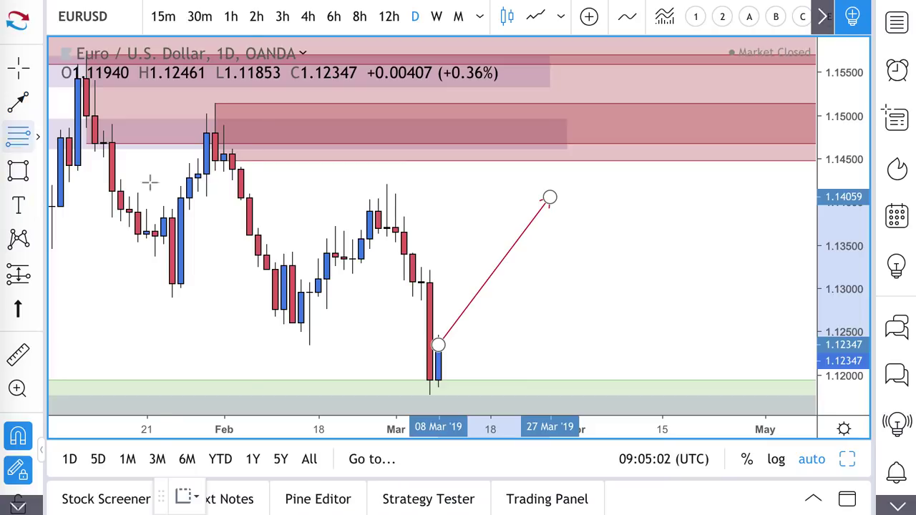
{"action": "left_click", "coordinate": [369, 239]}
{"action": "left_click", "coordinate": [386, 185]}
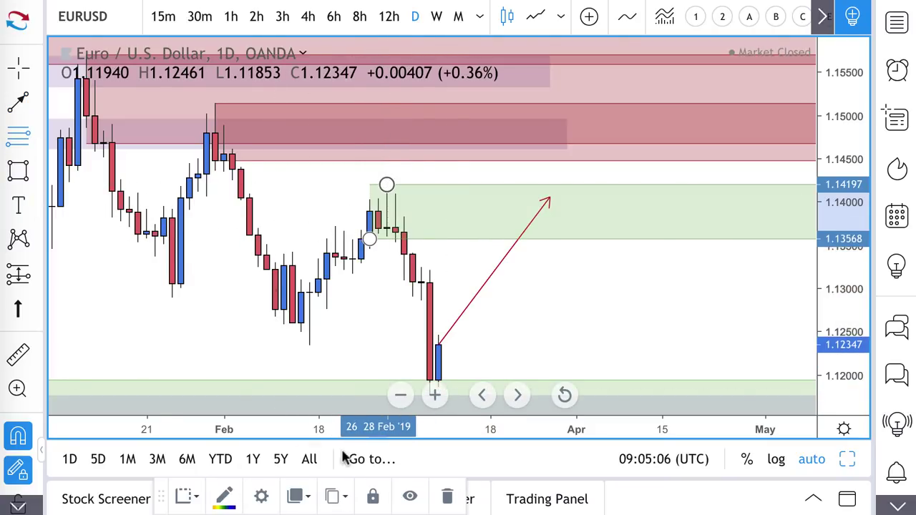
{"action": "left_click", "coordinate": [191, 496]}
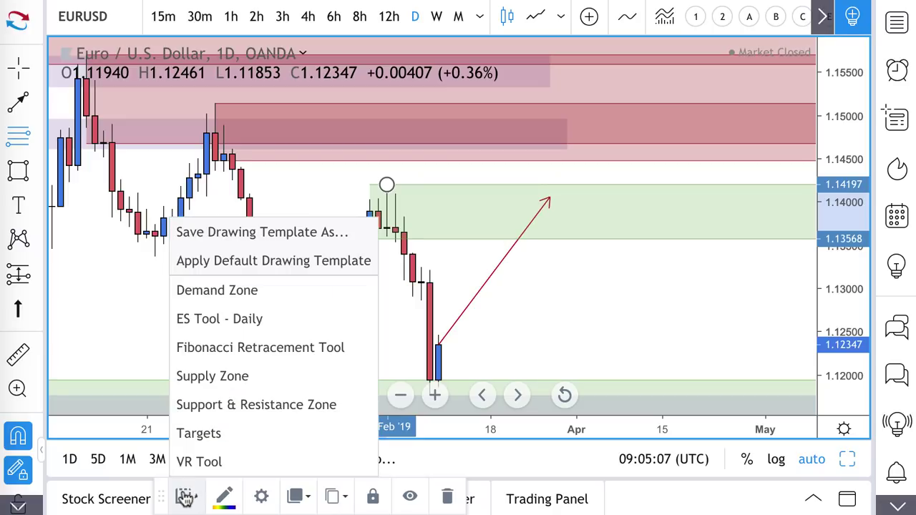
{"action": "left_click", "coordinate": [256, 374]}
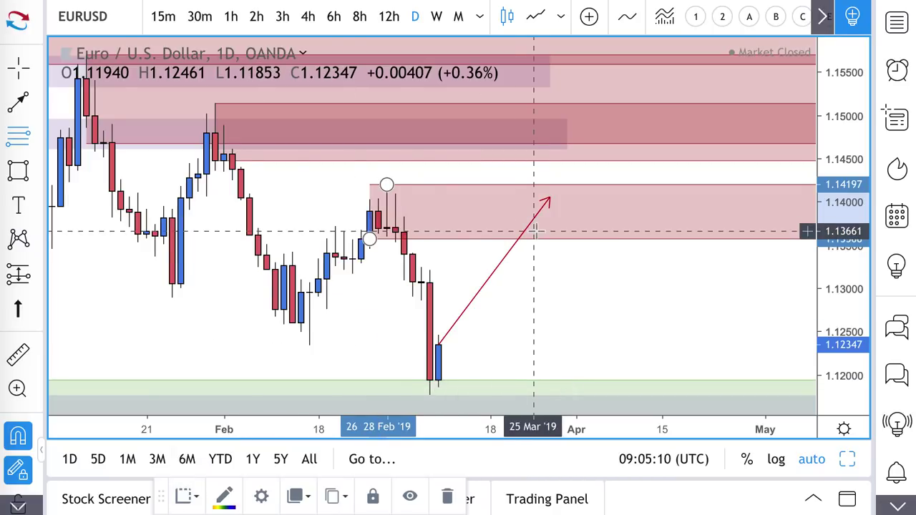
{"action": "scroll", "coordinate": [534, 231], "scroll_direction": "down", "scroll_amount": 2}
{"action": "scroll", "coordinate": [534, 231], "scroll_direction": "down", "scroll_amount": 1}
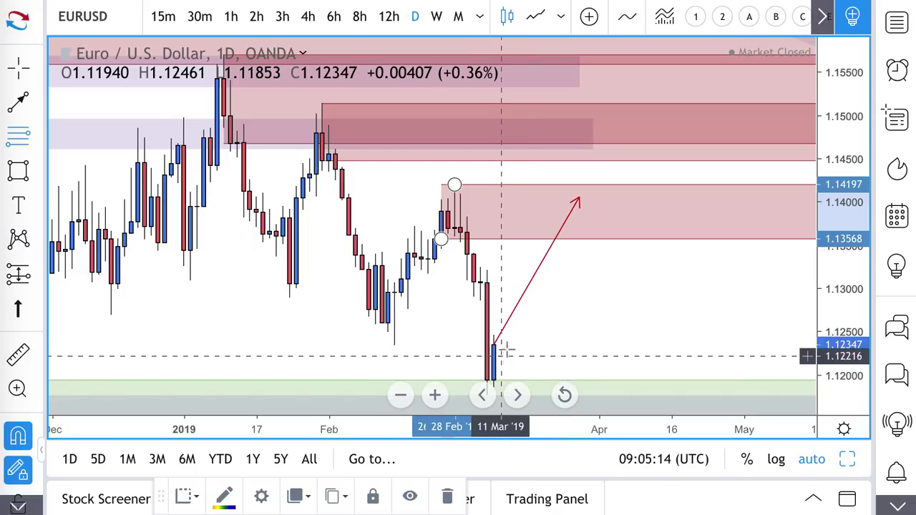
{"action": "left_click", "coordinate": [18, 100]}
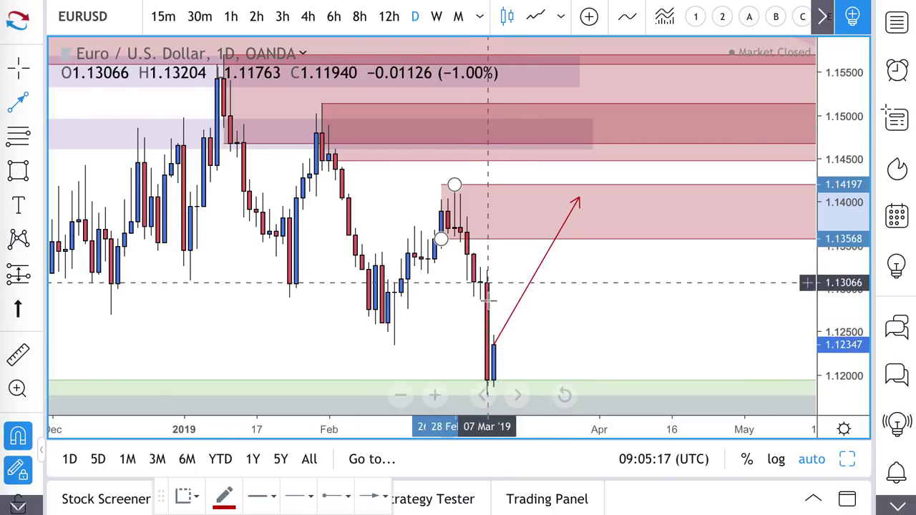
{"action": "left_click", "coordinate": [494, 347]}
{"action": "left_click", "coordinate": [519, 390]}
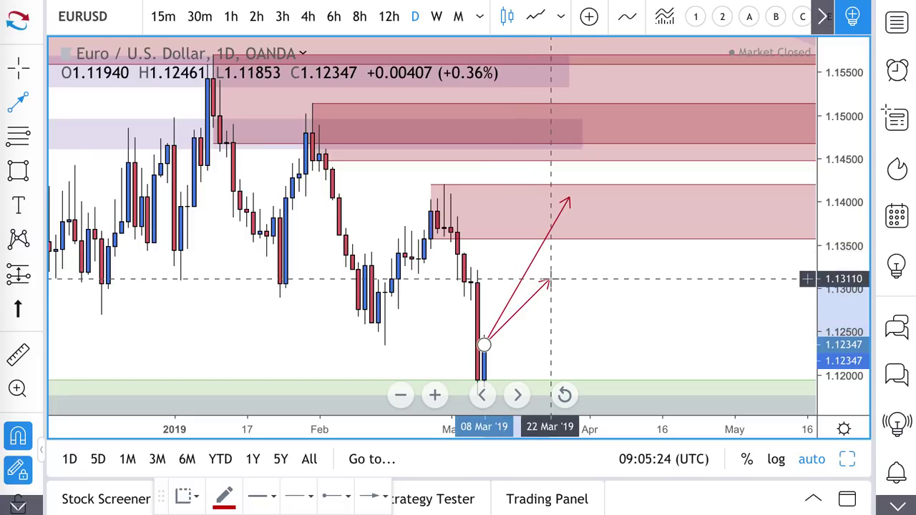
{"action": "key", "text": "Escape"}
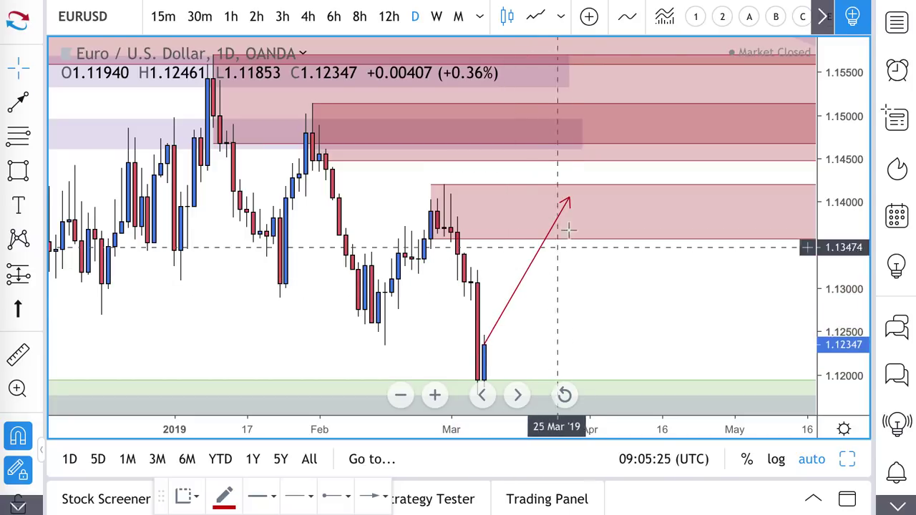
- Draw a falling arrow from the rising arrow's tip at 1.14025 on 27 Mar '19 down to 1.12713 on 09 Apr '19
{"action": "left_click", "coordinate": [20, 102]}
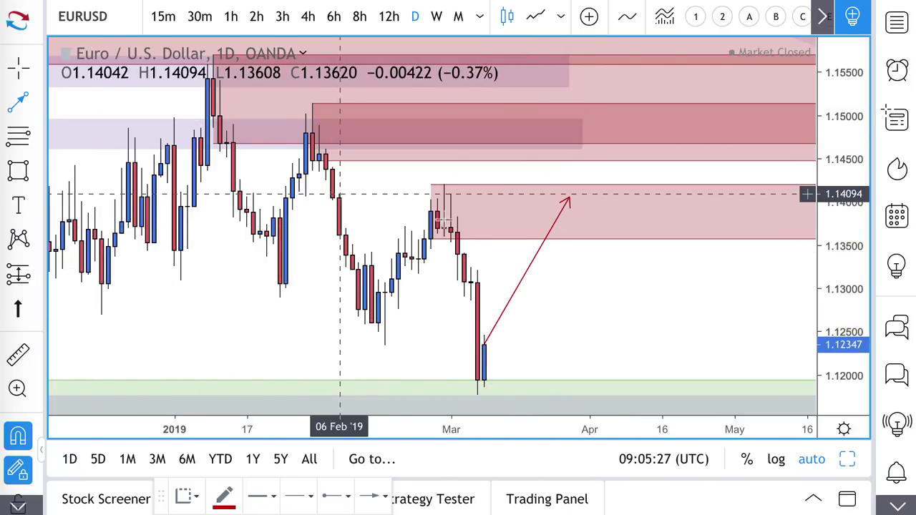
{"action": "left_click", "coordinate": [566, 200]}
{"action": "double_click", "coordinate": [628, 313]}
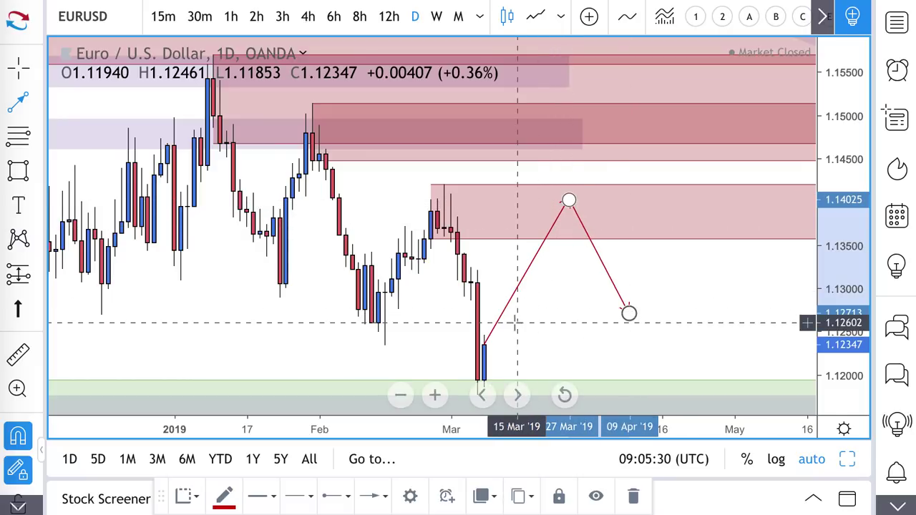
- Draw a zigzag of arrows from 1.12347 up to about 1.128, down to about 1.106, up to 1.12226 and down to 1.10527 on 05 Apr '19
{"action": "scroll", "coordinate": [505, 332], "scroll_direction": "down", "scroll_amount": 6}
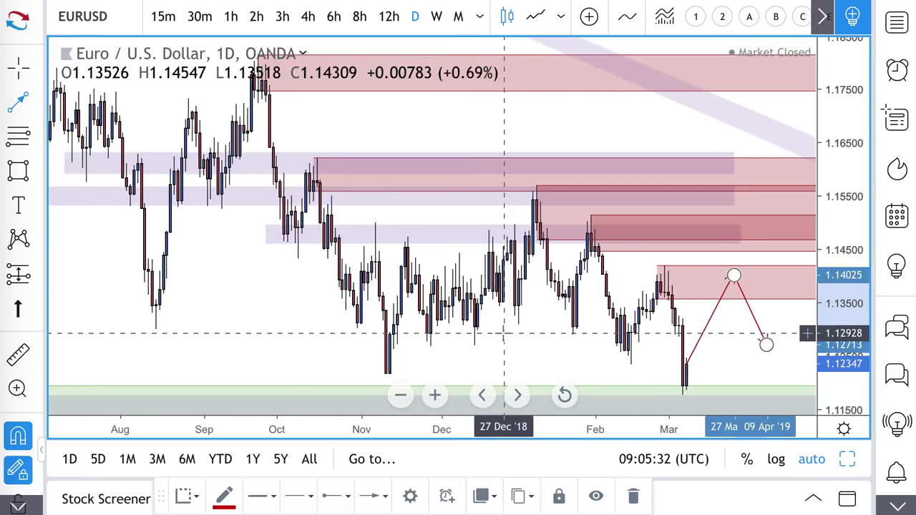
{"action": "left_click_drag", "start_coordinate": [842, 254], "coordinate": [846, 302]}
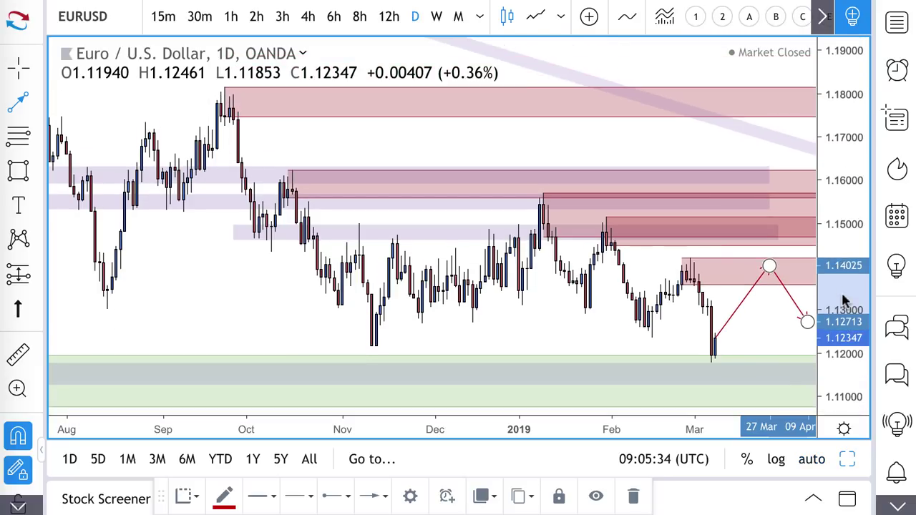
{"action": "mouse_move", "coordinate": [558, 309]}
{"action": "left_mouse_down"}
{"action": "mouse_move", "coordinate": [452, 212]}
{"action": "mouse_move", "coordinate": [389, 211]}
{"action": "left_mouse_up"}
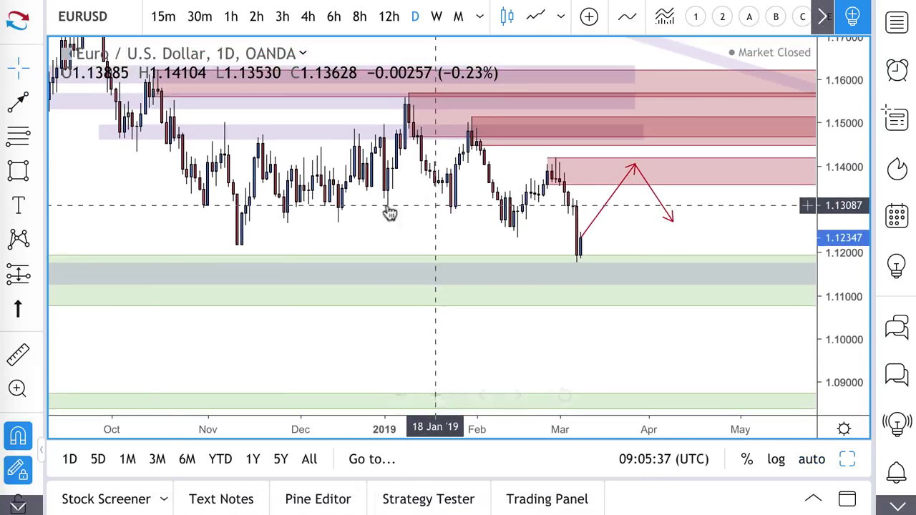
{"action": "left_click", "coordinate": [18, 106]}
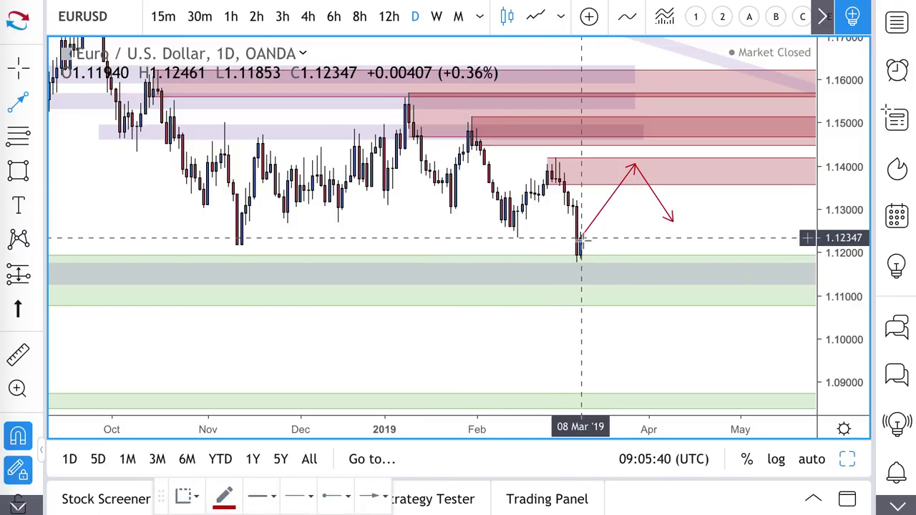
{"action": "mouse_move", "coordinate": [581, 238]}
{"action": "left_mouse_down"}
{"action": "mouse_move", "coordinate": [602, 222]}
{"action": "mouse_move", "coordinate": [622, 311]}
{"action": "mouse_move", "coordinate": [640, 244]}
{"action": "mouse_move", "coordinate": [664, 315]}
{"action": "left_mouse_up"}
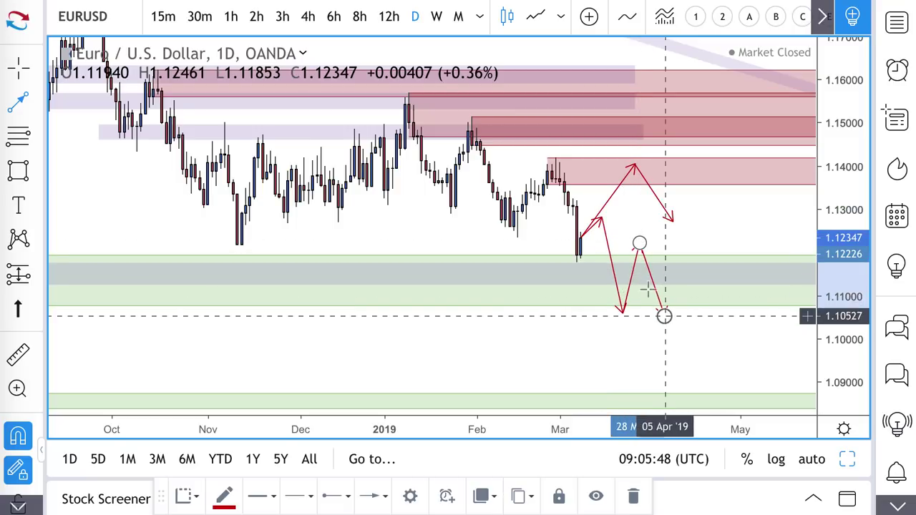
- Draw a second arrow path from 1.12347 on 08 Mar '19 down to about 1.107, up to about 1.121 and down to 1.10858
{"action": "scroll", "coordinate": [579, 246], "scroll_direction": "up", "scroll_amount": 3}
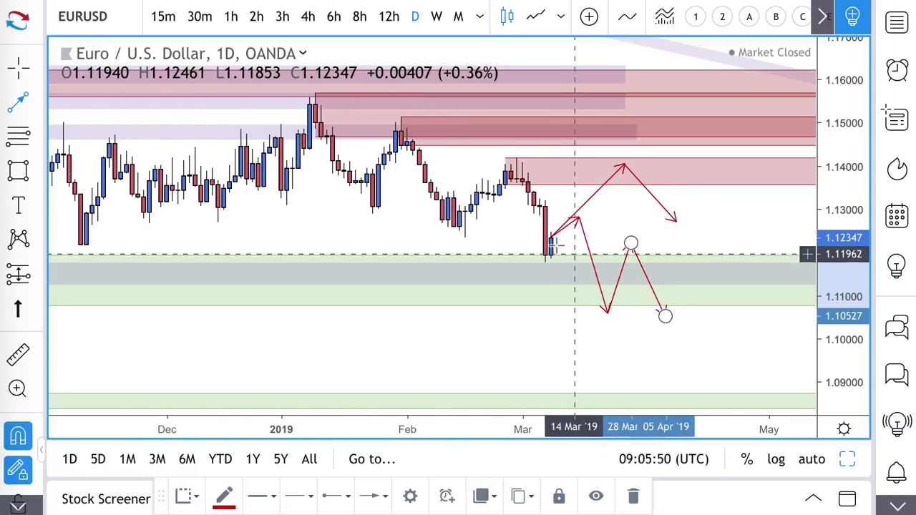
{"action": "left_click_drag", "start_coordinate": [551, 238], "coordinate": [572, 307]}
{"action": "left_click_drag", "start_coordinate": [579, 247], "coordinate": [591, 301]}
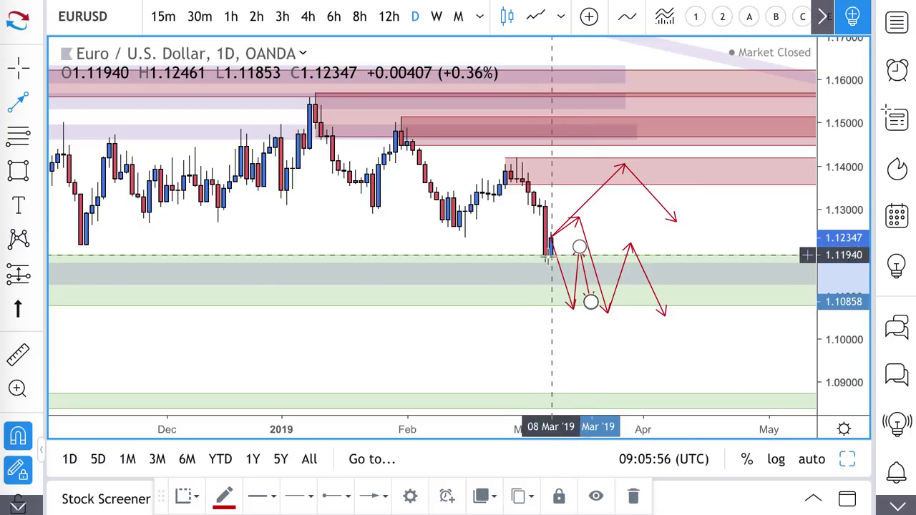
{"action": "scroll", "coordinate": [554, 260], "scroll_direction": "down", "scroll_amount": 2}
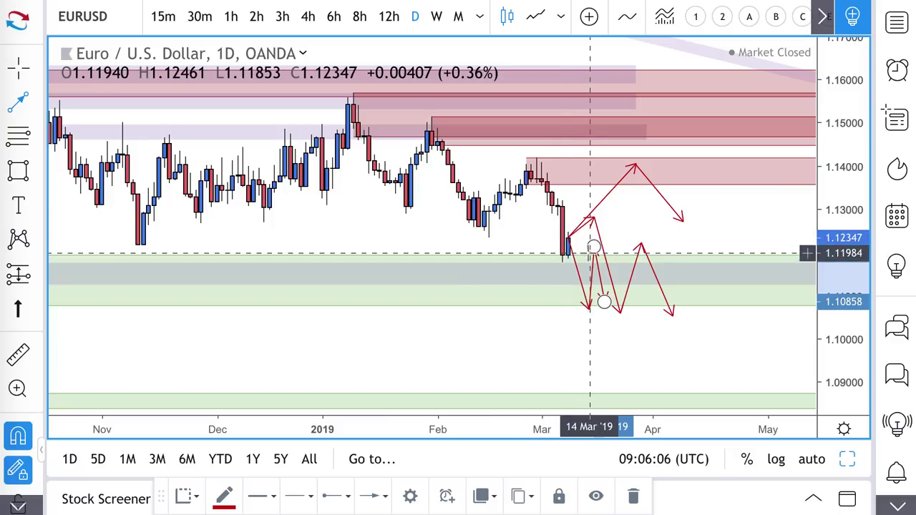
{"action": "scroll", "coordinate": [594, 247], "scroll_direction": "down", "scroll_amount": 3}
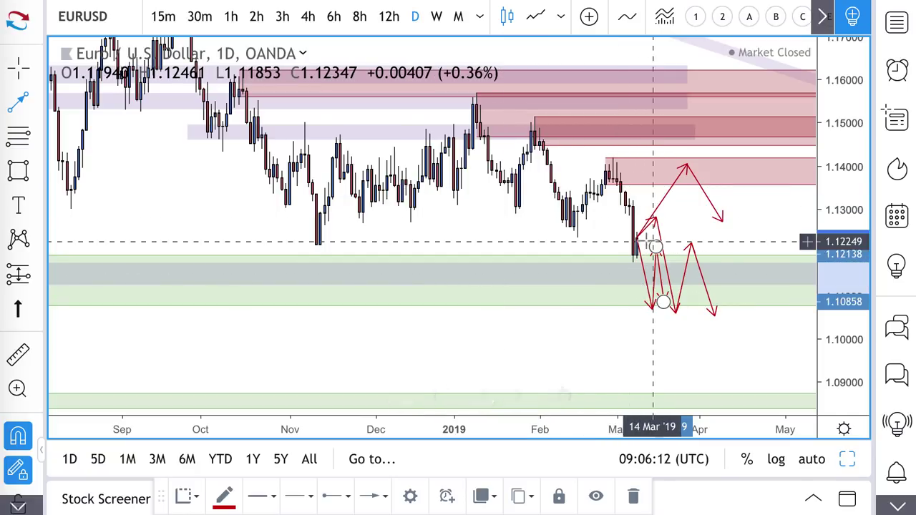
{"action": "scroll", "coordinate": [647, 241], "scroll_direction": "up", "scroll_amount": 3}
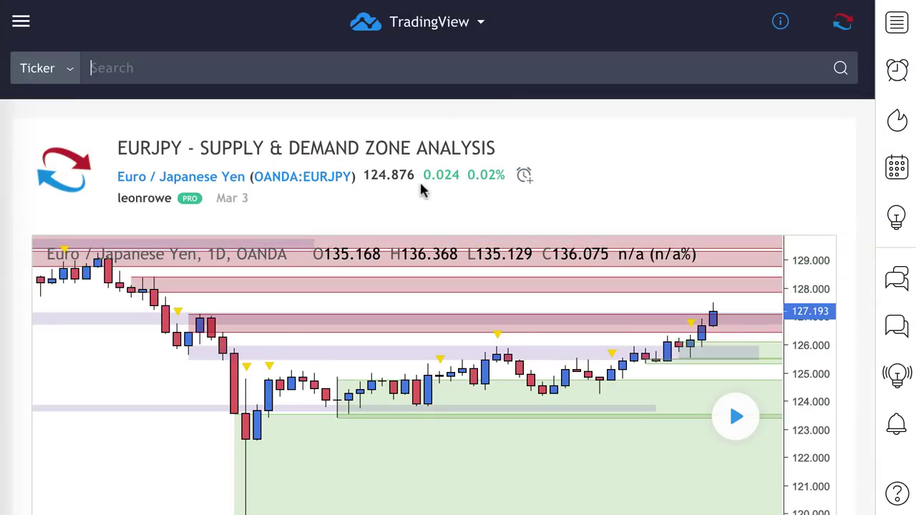
- Play the published EURJPY supply and demand analysis forward to the latest candles and review how price reacted to its zones
{"action": "scroll", "coordinate": [421, 188], "scroll_direction": "down", "scroll_amount": 3}
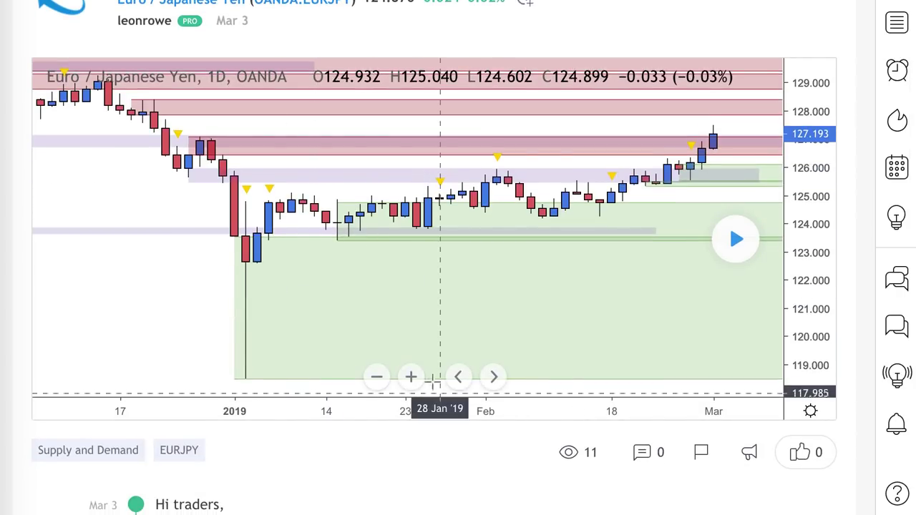
{"action": "left_click", "coordinate": [411, 377]}
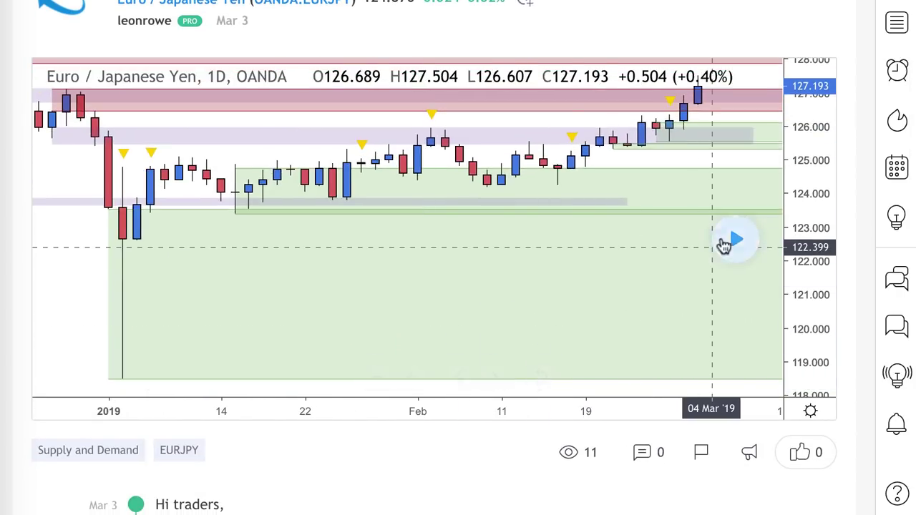
{"action": "left_click", "coordinate": [726, 245]}
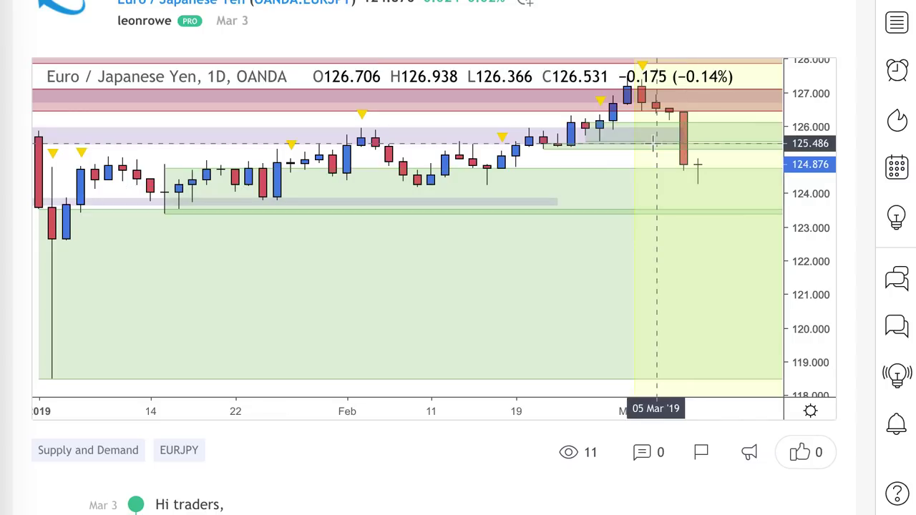
{"action": "scroll", "coordinate": [653, 143], "scroll_direction": "up", "scroll_amount": 1}
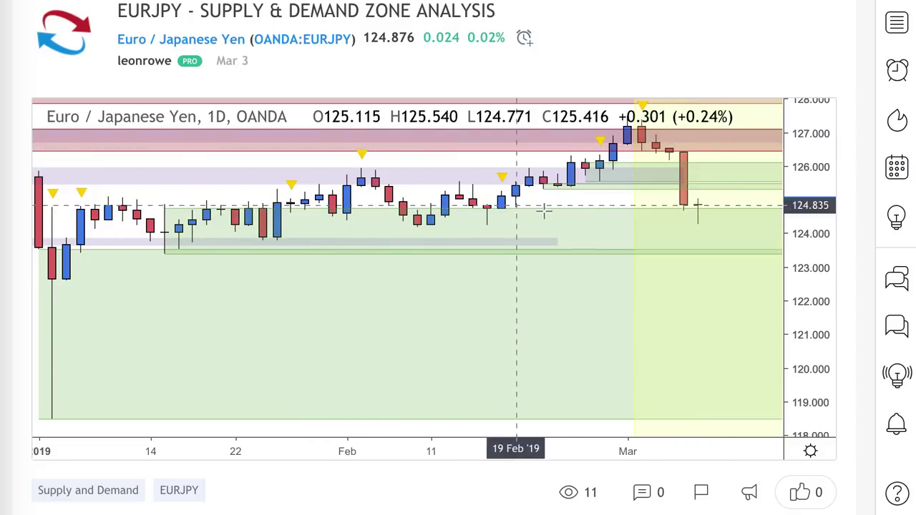
- On the EURJPY daily chart, delete the two demand zones between about 125.3 and 126.1 and the purple zone just below 126
{"action": "left_click", "coordinate": [412, 417]}
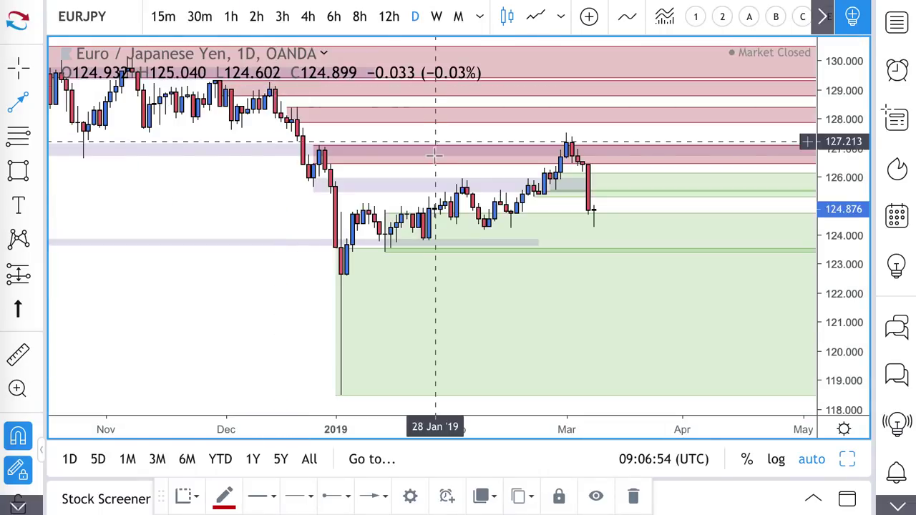
{"action": "scroll", "coordinate": [537, 179], "scroll_direction": "up", "scroll_amount": 3}
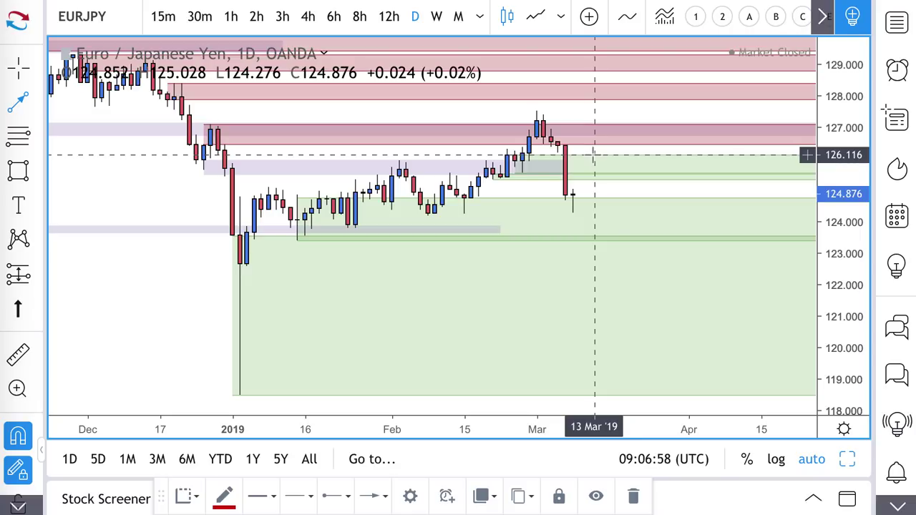
{"action": "key", "text": "Delete"}
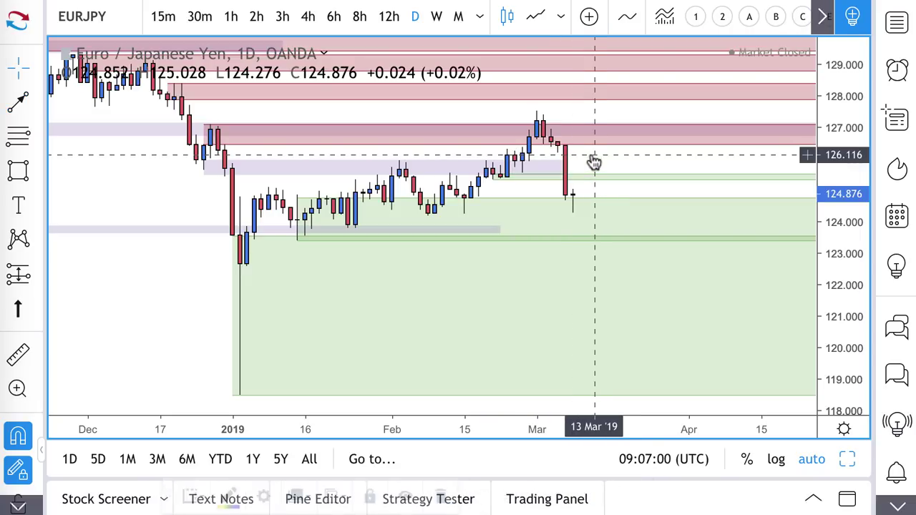
{"action": "left_click", "coordinate": [601, 181]}
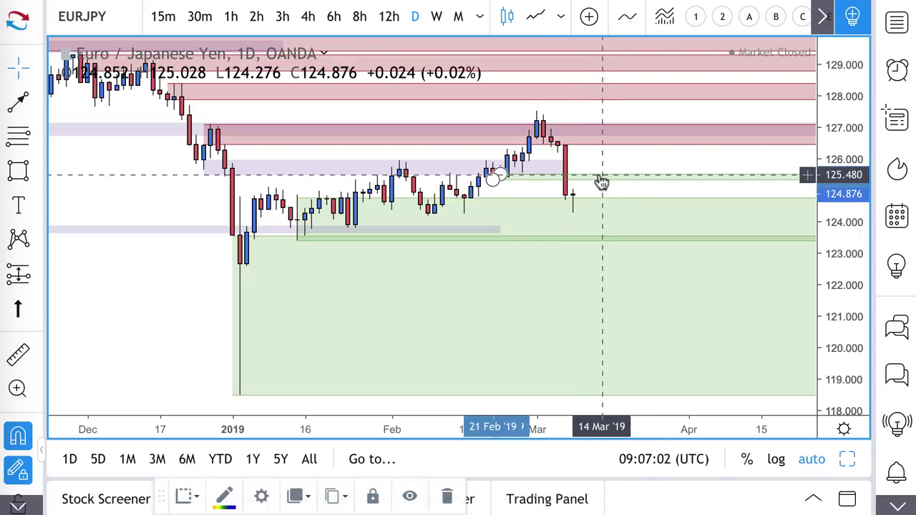
{"action": "key", "text": "Delete"}
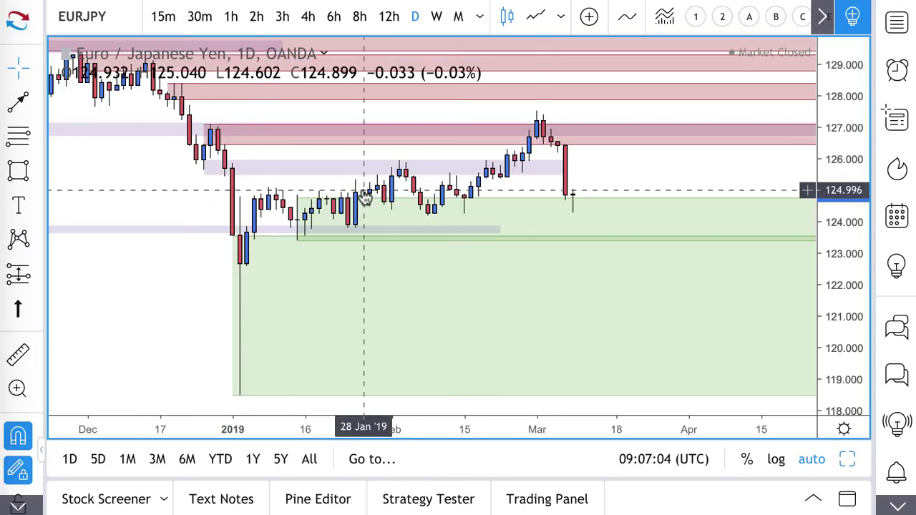
{"action": "left_click", "coordinate": [533, 179]}
{"action": "key", "text": "Delete"}
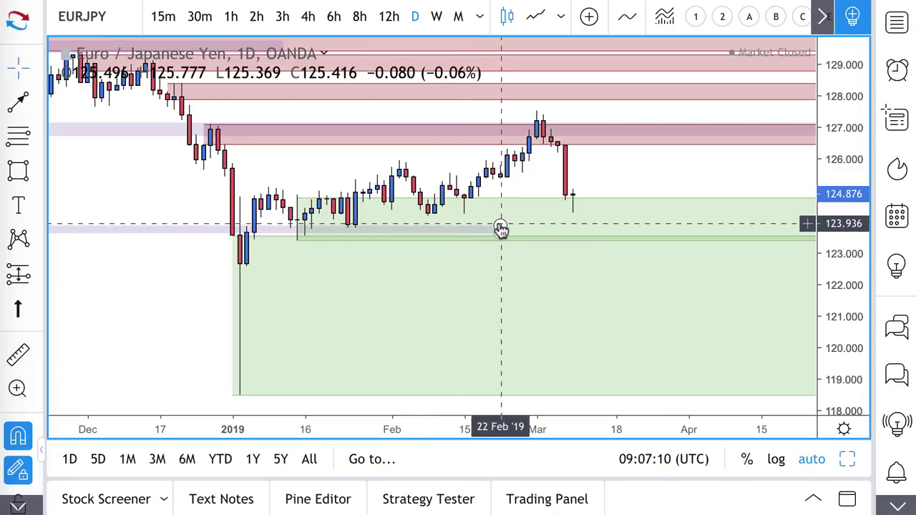
- Extend the purple zone near 124 to 22 Apr '19, spanning 123.638 to 124.239, and re-anchor the nearest supply zone at the March high, 126.689 to 127.504
{"action": "left_click_drag", "start_coordinate": [500, 227], "coordinate": [789, 233]}
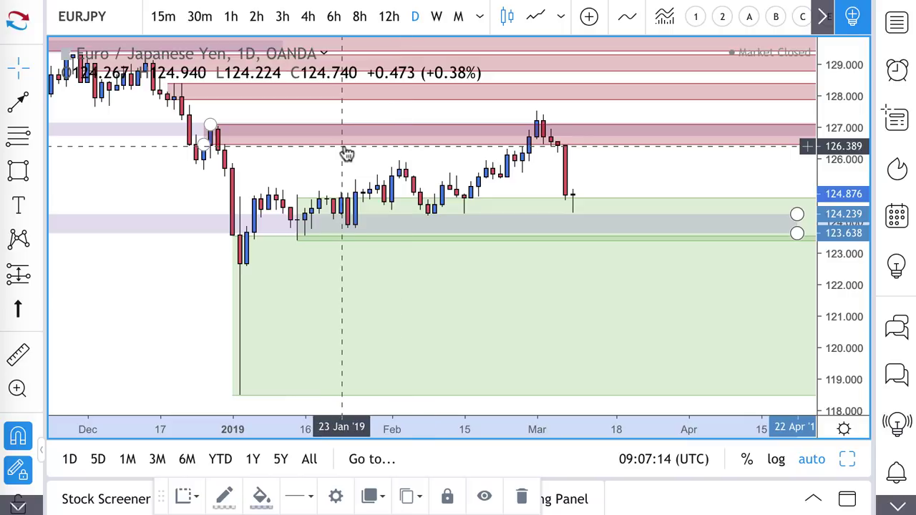
{"action": "scroll", "coordinate": [406, 163], "scroll_direction": "up", "scroll_amount": 1}
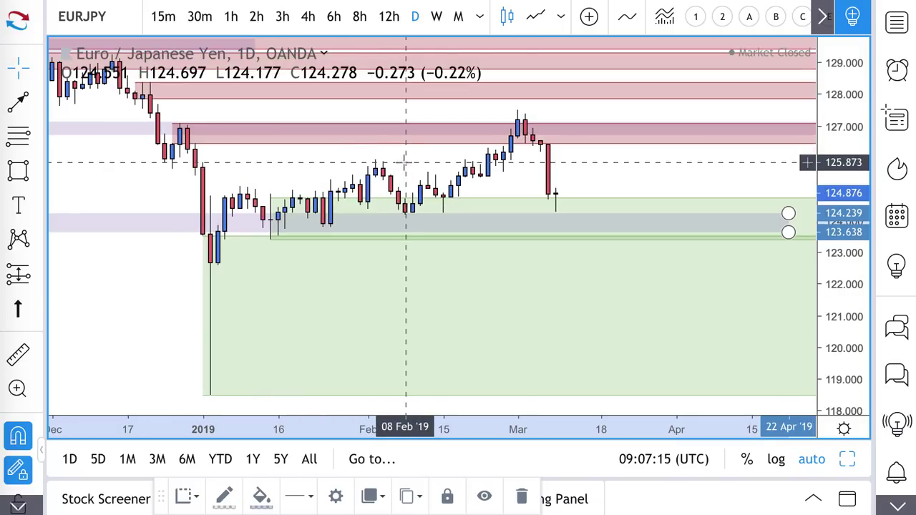
{"action": "left_click", "coordinate": [173, 142]}
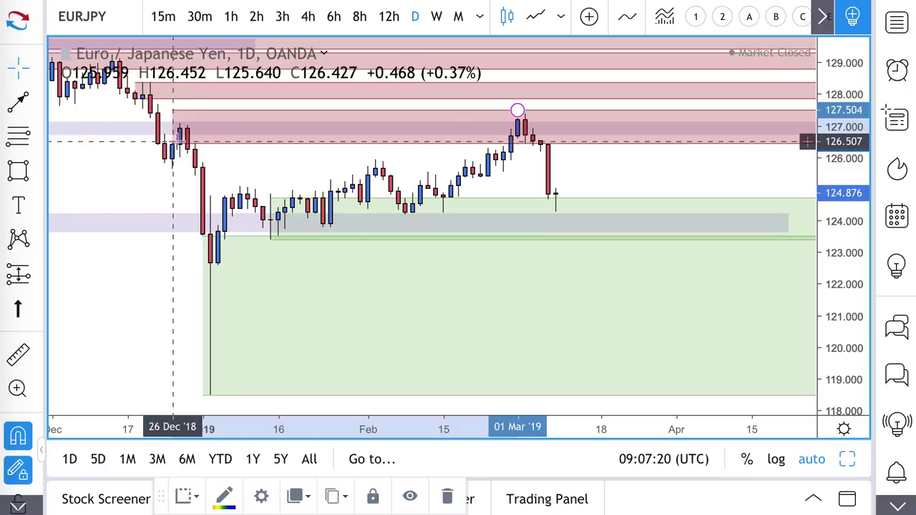
{"action": "left_click_drag", "start_coordinate": [172, 142], "coordinate": [512, 138]}
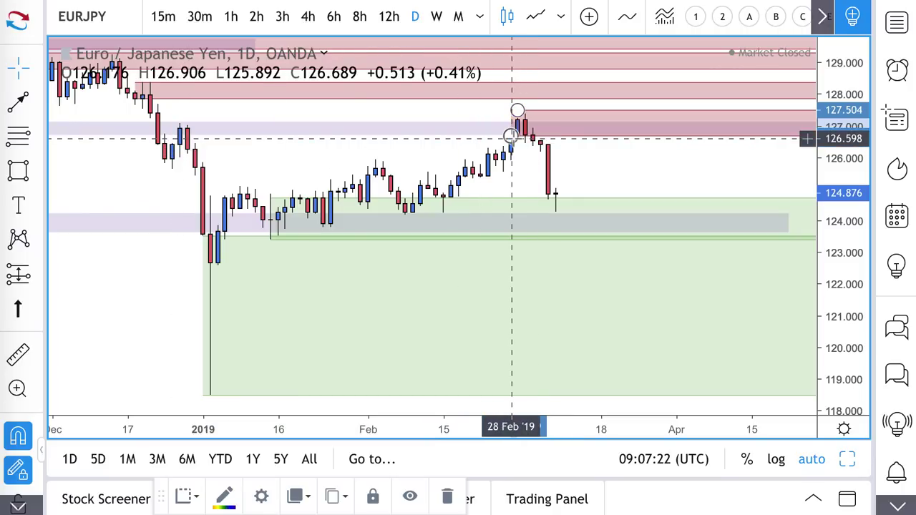
- Draw an arrow path from 124.276 on 08 Mar '19 up to 126.769 on 14 Mar '19 and down to 125.027 on 20 Mar '19
{"action": "left_click", "coordinate": [22, 103]}
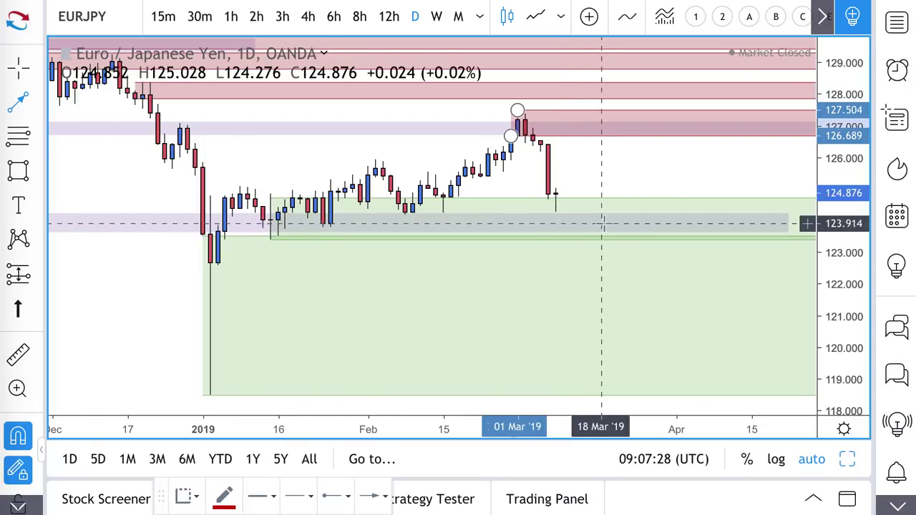
{"action": "left_click", "coordinate": [556, 211]}
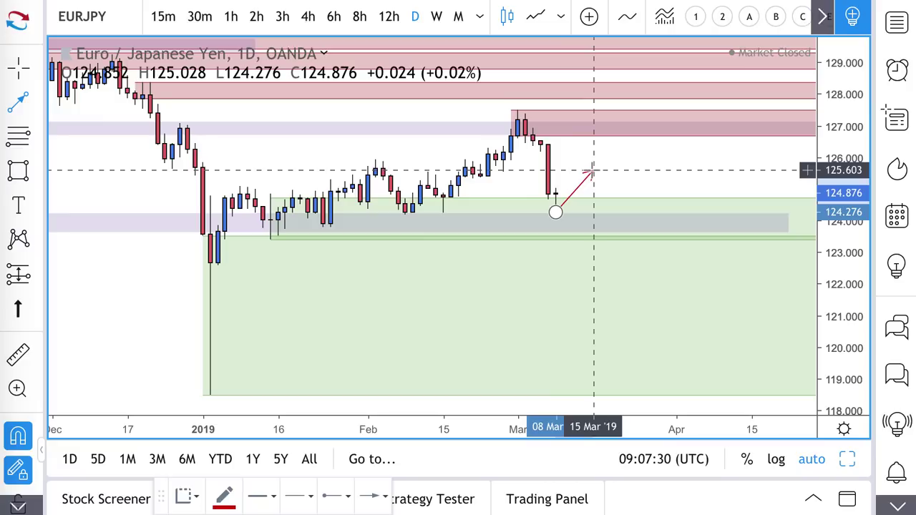
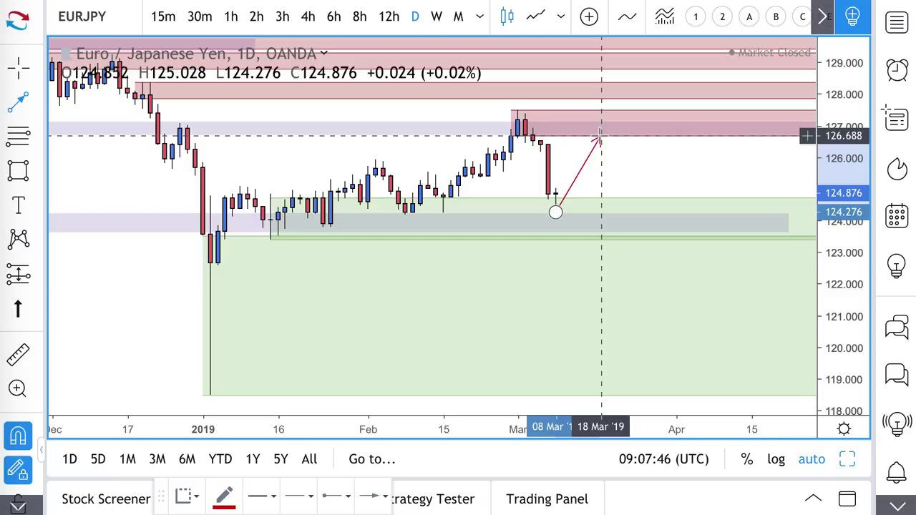
{"action": "scroll", "coordinate": [601, 131], "scroll_direction": "up", "scroll_amount": 5}
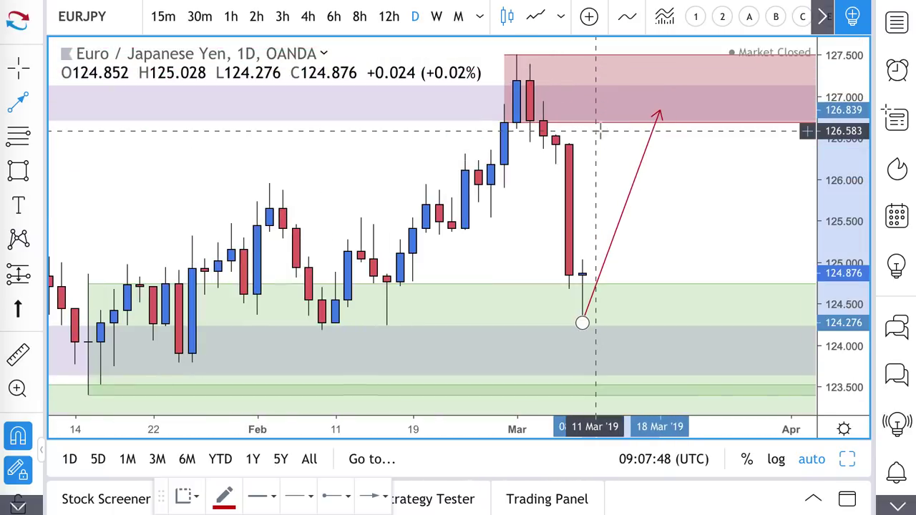
{"action": "scroll", "coordinate": [601, 131], "scroll_direction": "down", "scroll_amount": 4}
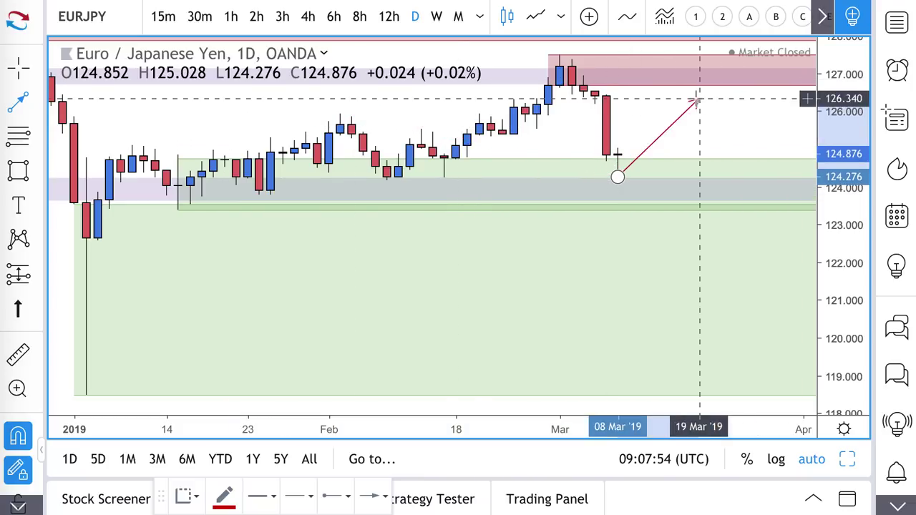
{"action": "left_click", "coordinate": [665, 83]}
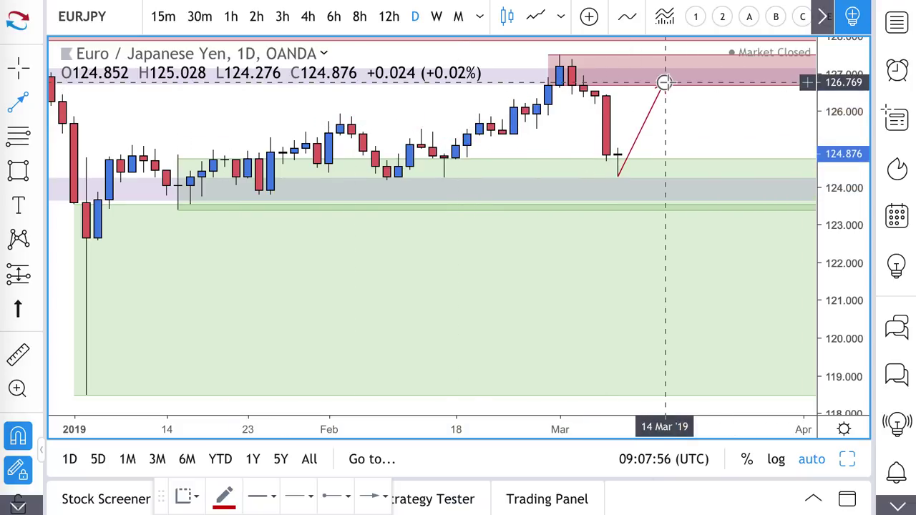
{"action": "left_click", "coordinate": [709, 147]}
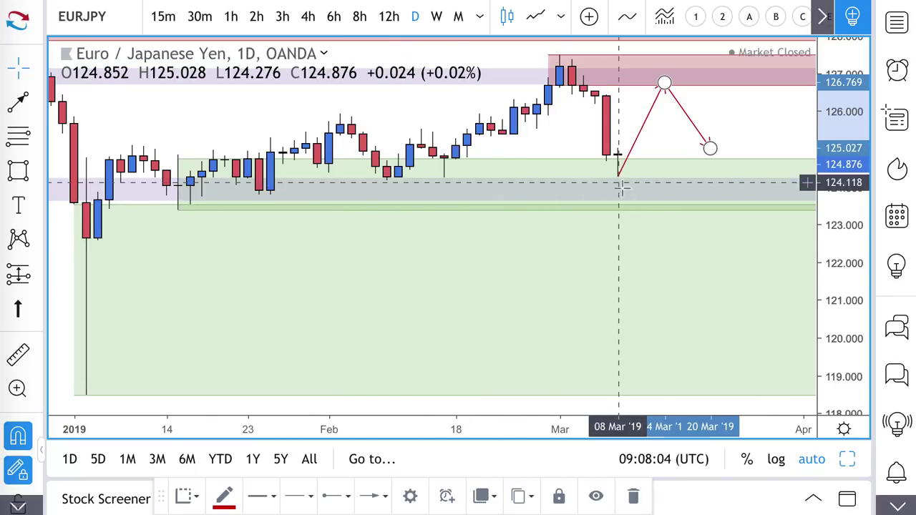
- Draw a rectangle zone between 121.857 and 122.459 from the 29 Feb '16 low across to 19 Jun '19
{"action": "scroll", "coordinate": [619, 197], "scroll_direction": "down", "scroll_amount": 10}
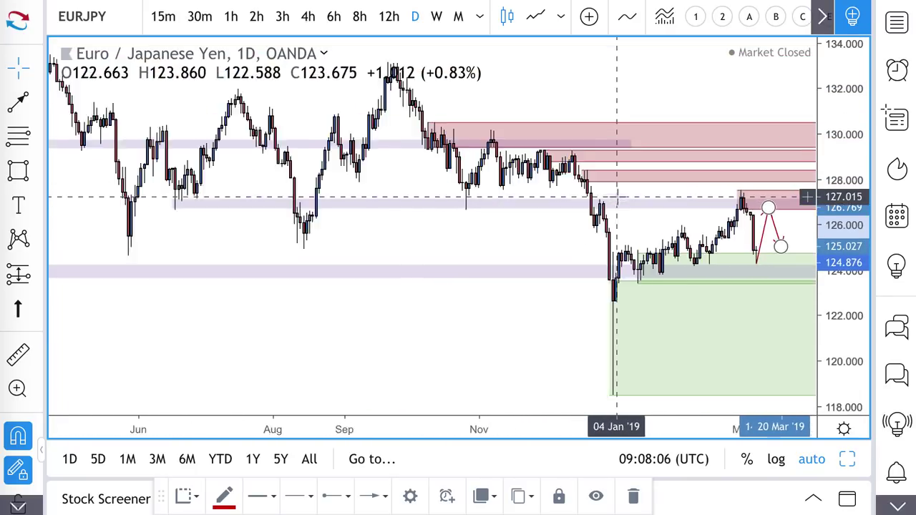
{"action": "scroll", "coordinate": [618, 197], "scroll_direction": "down", "scroll_amount": 2}
{"action": "scroll", "coordinate": [618, 196], "scroll_direction": "up", "scroll_amount": 3}
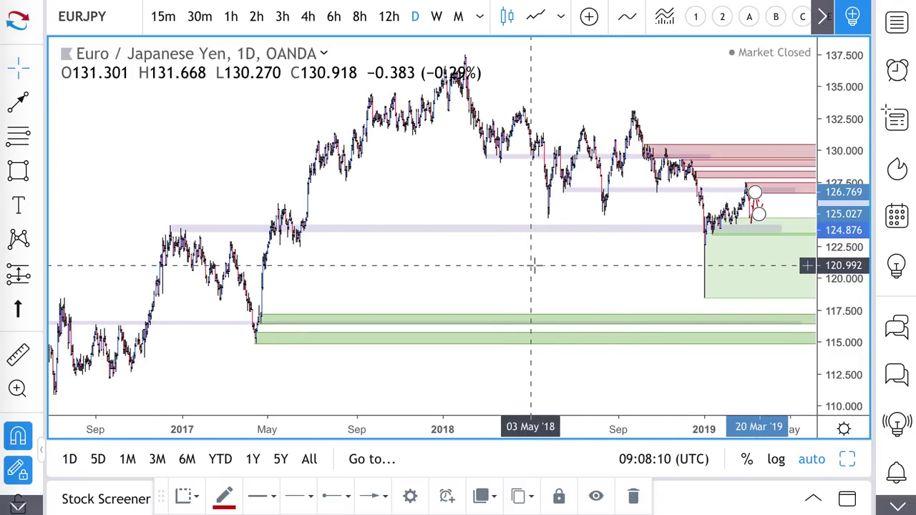
{"action": "scroll", "coordinate": [544, 263], "scroll_direction": "down", "scroll_amount": 4}
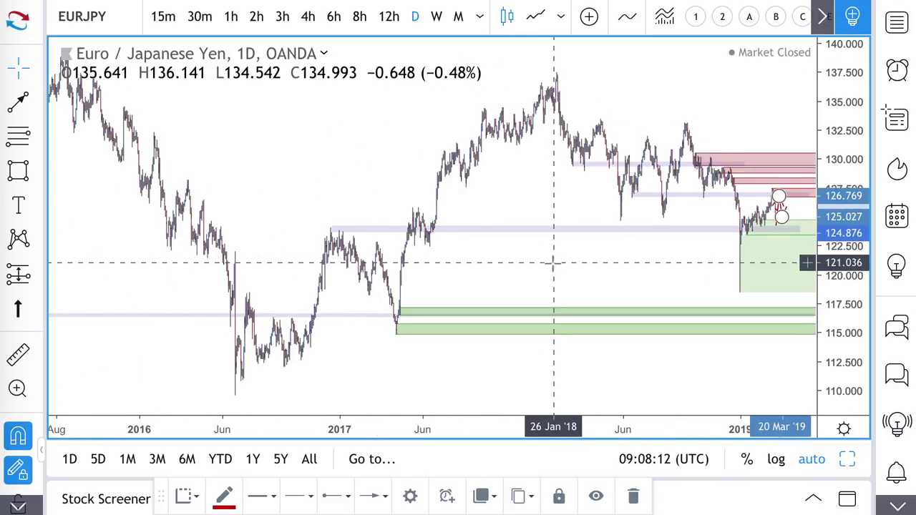
{"action": "left_click", "coordinate": [23, 172]}
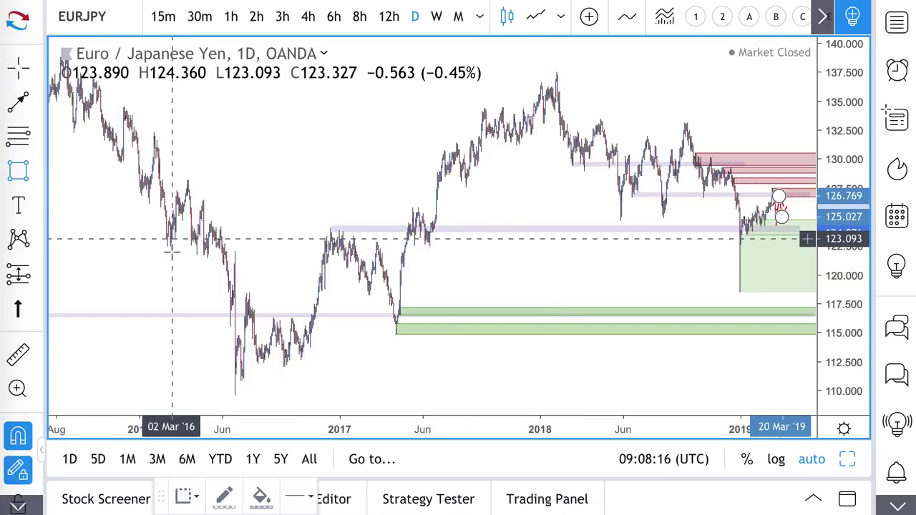
{"action": "mouse_move", "coordinate": [171, 247]}
{"action": "left_mouse_down"}
{"action": "mouse_move", "coordinate": [551, 276]}
{"action": "mouse_move", "coordinate": [691, 250]}
{"action": "mouse_move", "coordinate": [737, 255]}
{"action": "mouse_move", "coordinate": [747, 244]}
{"action": "mouse_move", "coordinate": [767, 261]}
{"action": "mouse_move", "coordinate": [777, 243]}
{"action": "left_mouse_up"}
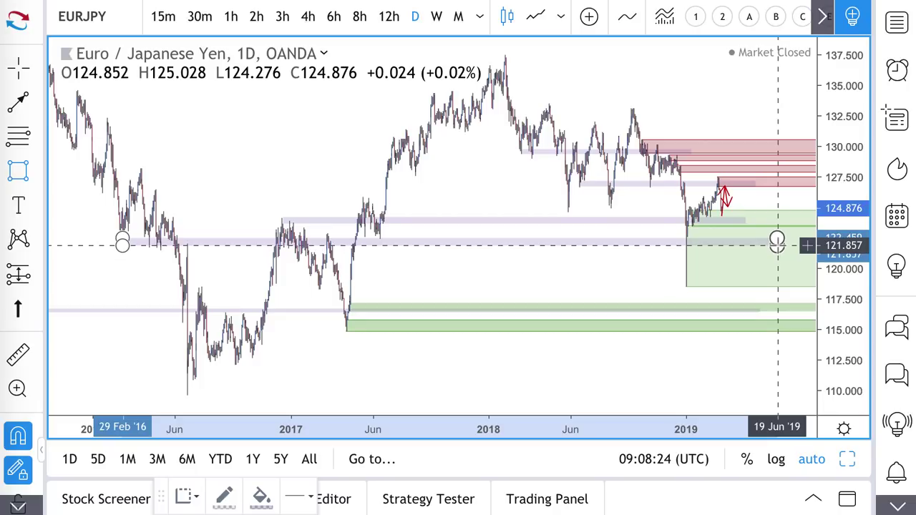
- Examine how price reacted around the new 122 zone through 2016 and 2017
{"action": "scroll", "coordinate": [610, 262], "scroll_direction": "left", "scroll_amount": 10}
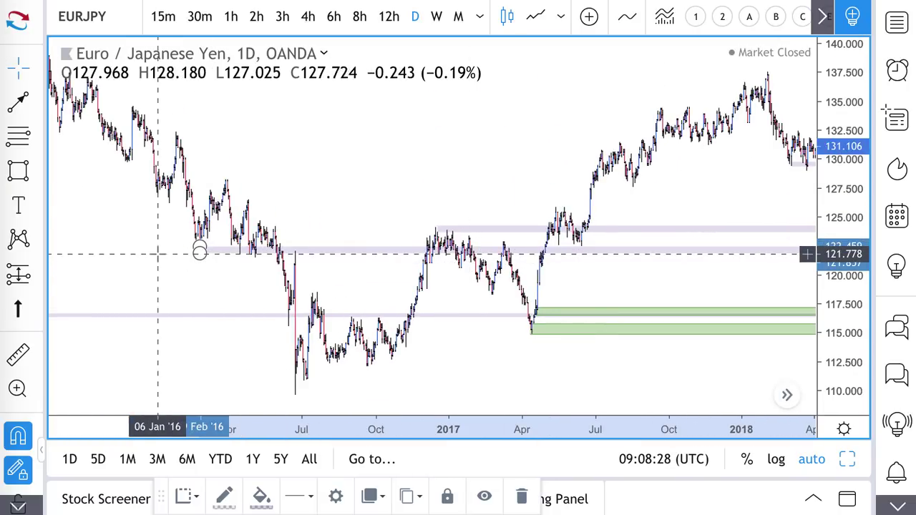
{"action": "left_click", "coordinate": [166, 252]}
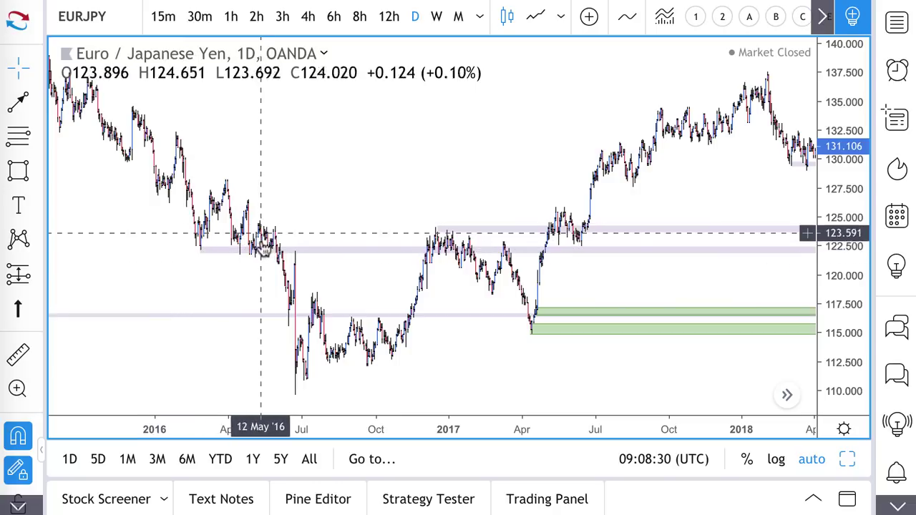
{"action": "scroll", "coordinate": [440, 265], "scroll_direction": "up", "scroll_amount": 5}
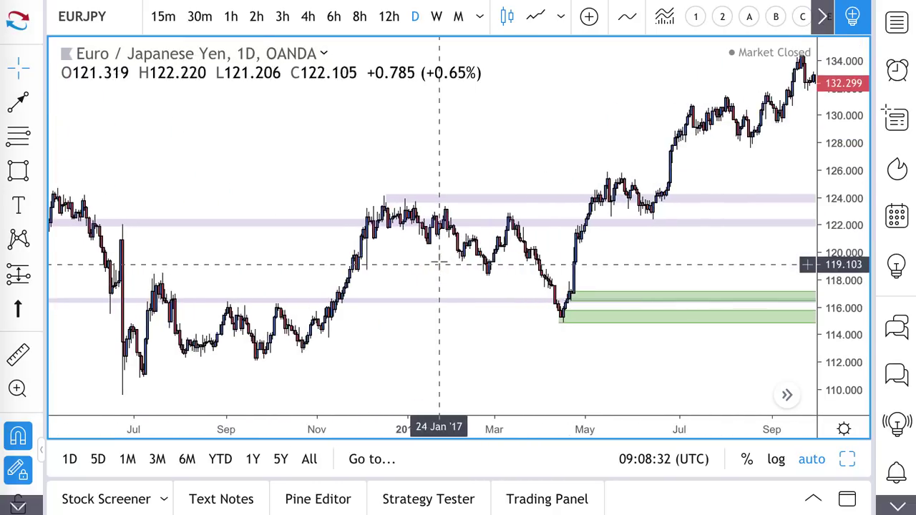
{"action": "scroll", "coordinate": [410, 233], "scroll_direction": "up", "scroll_amount": 5}
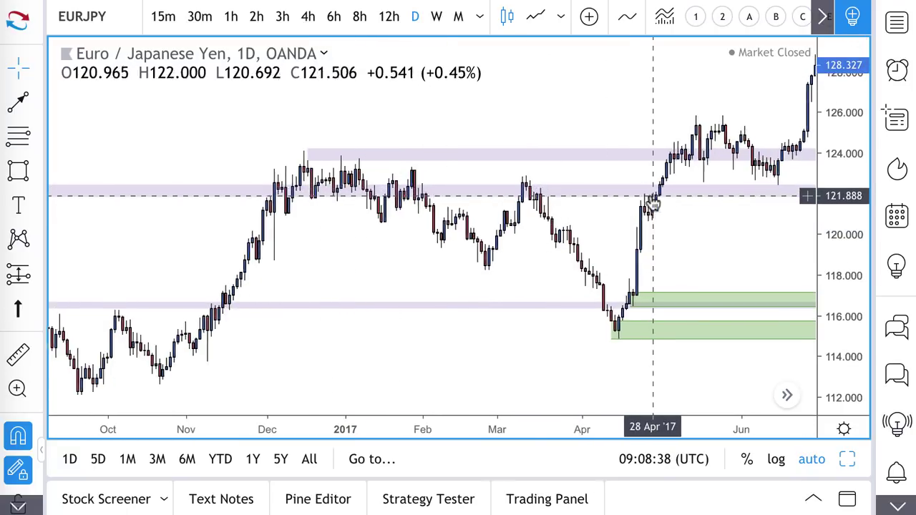
{"action": "scroll", "coordinate": [644, 208], "scroll_direction": "right", "scroll_amount": 5}
{"action": "scroll", "coordinate": [615, 234], "scroll_direction": "right", "scroll_amount": 10}
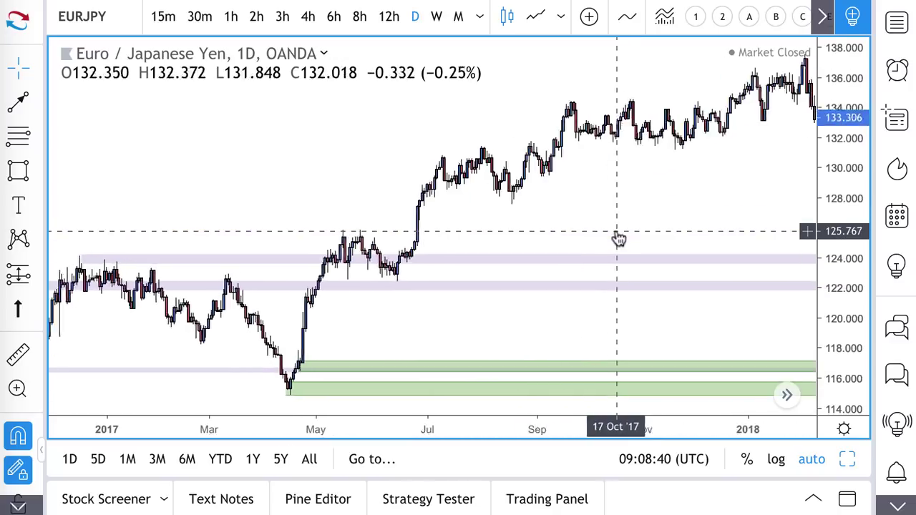
- Draw an arrow path from 124.556 on 12 Mar '19 down to 122.014 on 20 Mar '19 and up to 123.326 on 27 Mar '19
{"action": "scroll", "coordinate": [617, 240], "scroll_direction": "right", "scroll_amount": 10}
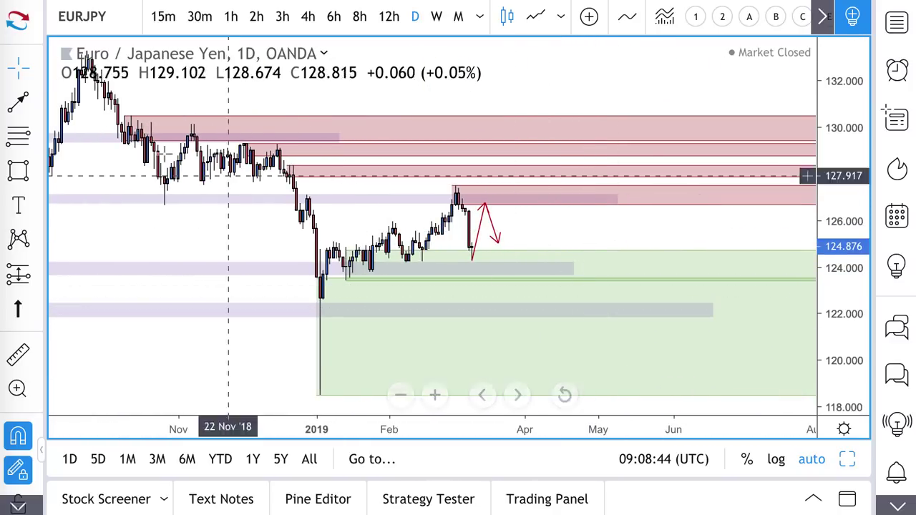
{"action": "left_click", "coordinate": [18, 101]}
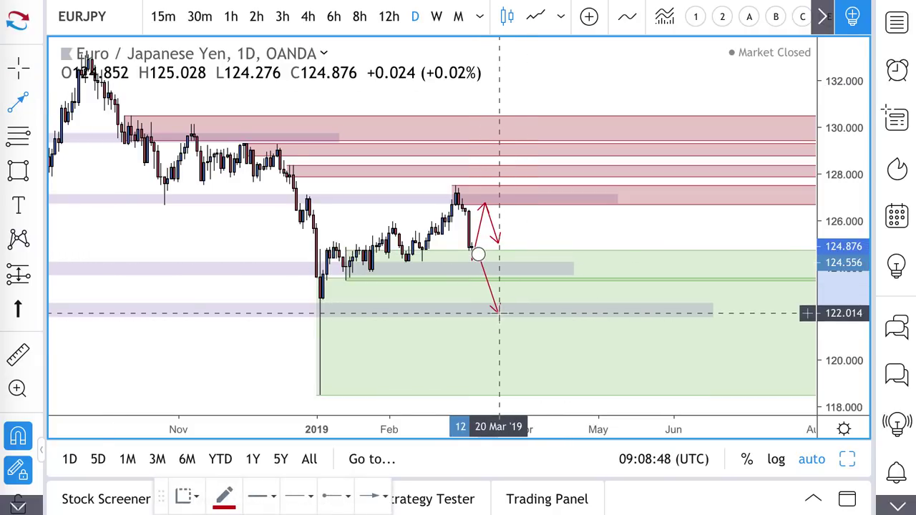
{"action": "left_click", "coordinate": [497, 312]}
{"action": "double_click", "coordinate": [513, 279]}
{"action": "scroll", "coordinate": [535, 235], "scroll_direction": "up", "scroll_amount": 1}
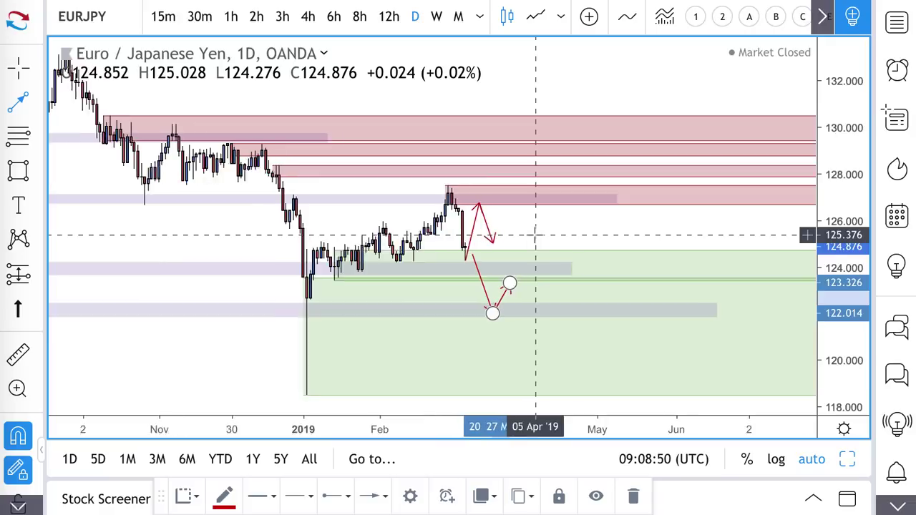
{"action": "scroll", "coordinate": [535, 235], "scroll_direction": "up", "scroll_amount": 4}
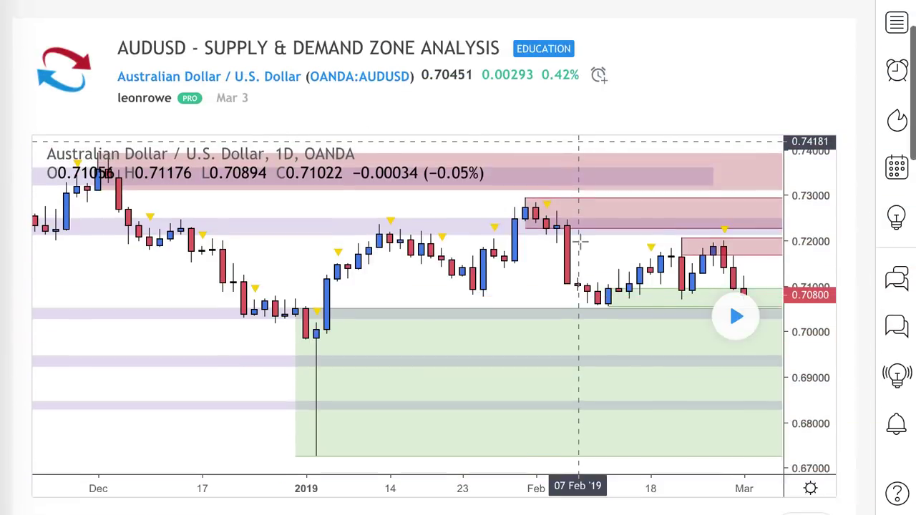
- Load the new bars on the published 3 March AUDUSD idea and examine how price moved through its zones
{"action": "scroll", "coordinate": [582, 241], "scroll_direction": "down", "scroll_amount": 1}
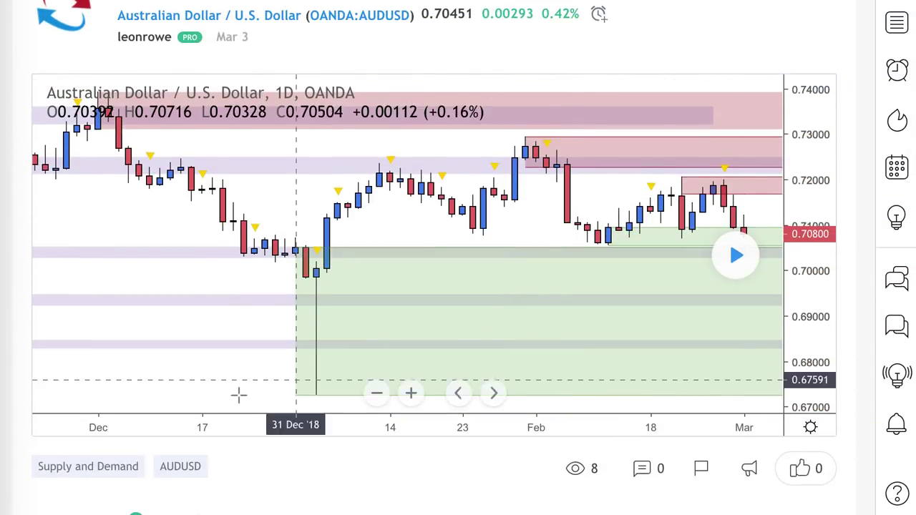
{"action": "left_click", "coordinate": [412, 395]}
{"action": "left_click", "coordinate": [410, 392]}
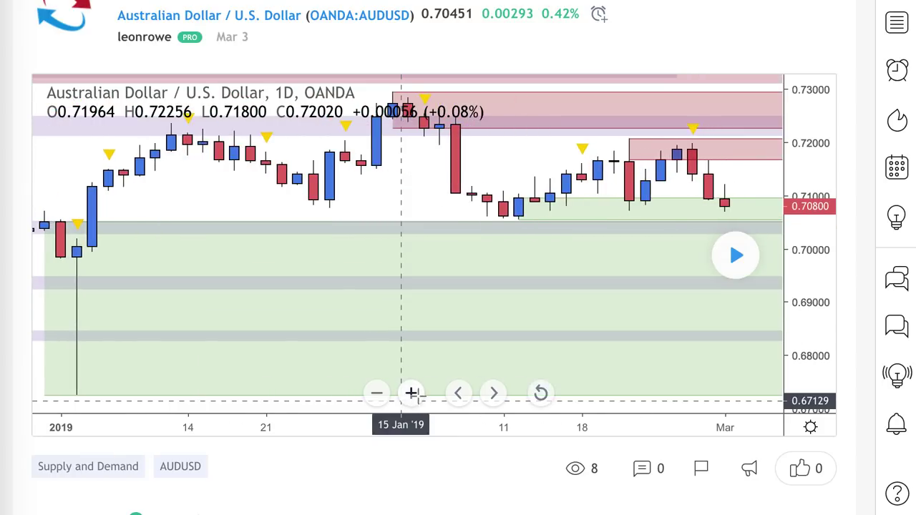
{"action": "left_click", "coordinate": [735, 254]}
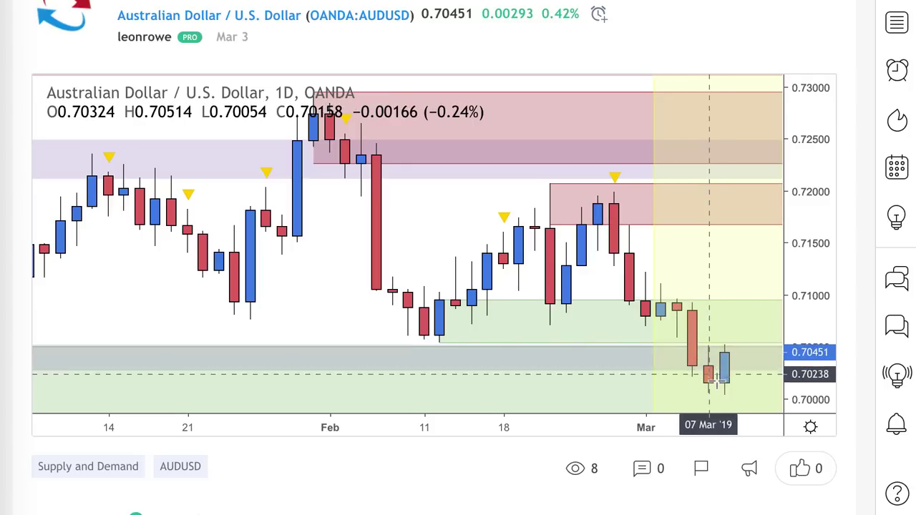
{"action": "scroll", "coordinate": [708, 375], "scroll_direction": "down", "scroll_amount": 3}
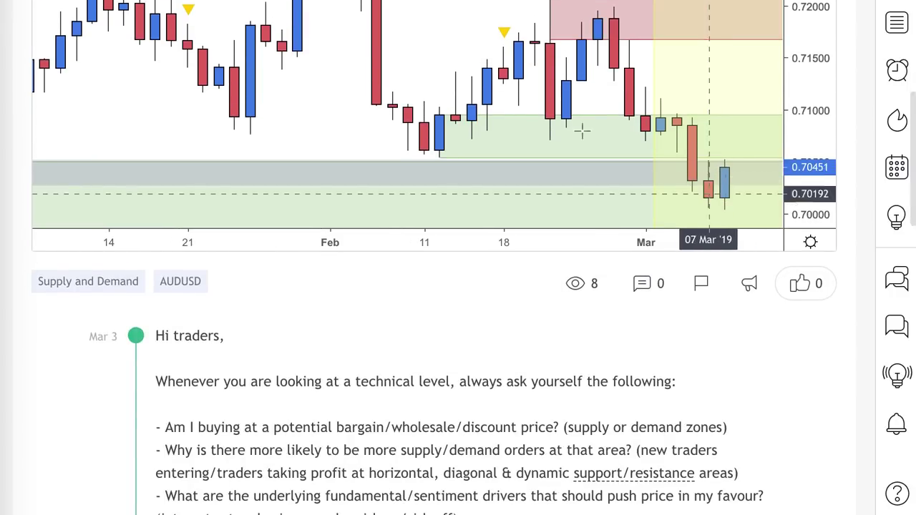
{"action": "scroll", "coordinate": [207, 28], "scroll_direction": "up", "scroll_amount": 3}
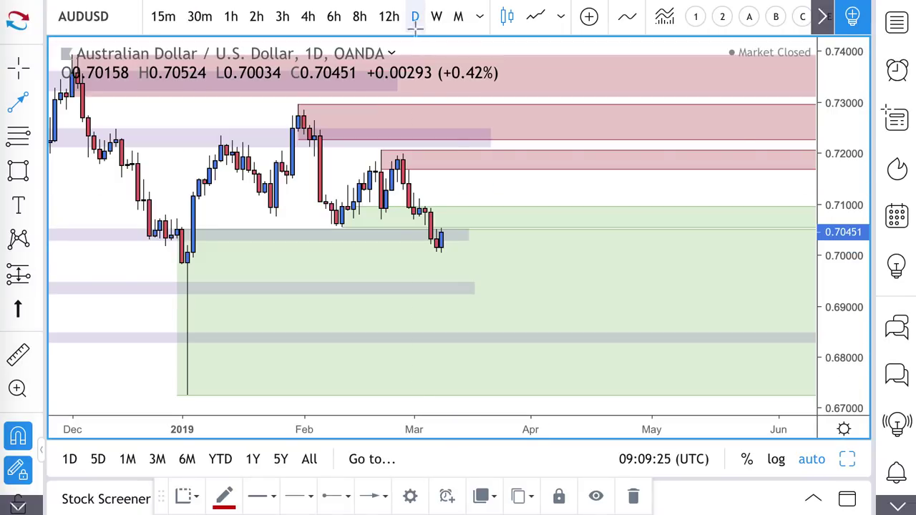
- Delete the broken demand zone just below 0.71000 on the AUDUSD daily chart
{"action": "scroll", "coordinate": [456, 143], "scroll_direction": "down", "scroll_amount": 6}
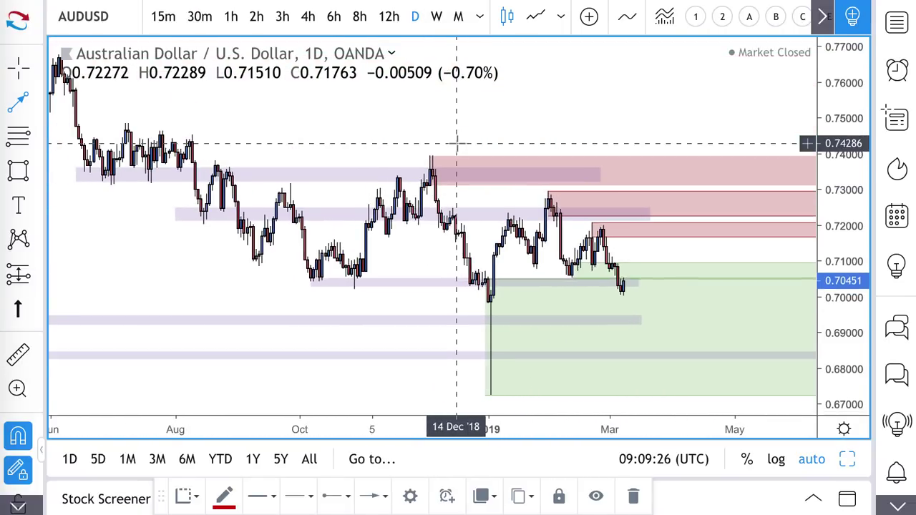
{"action": "scroll", "coordinate": [456, 143], "scroll_direction": "up", "scroll_amount": 5}
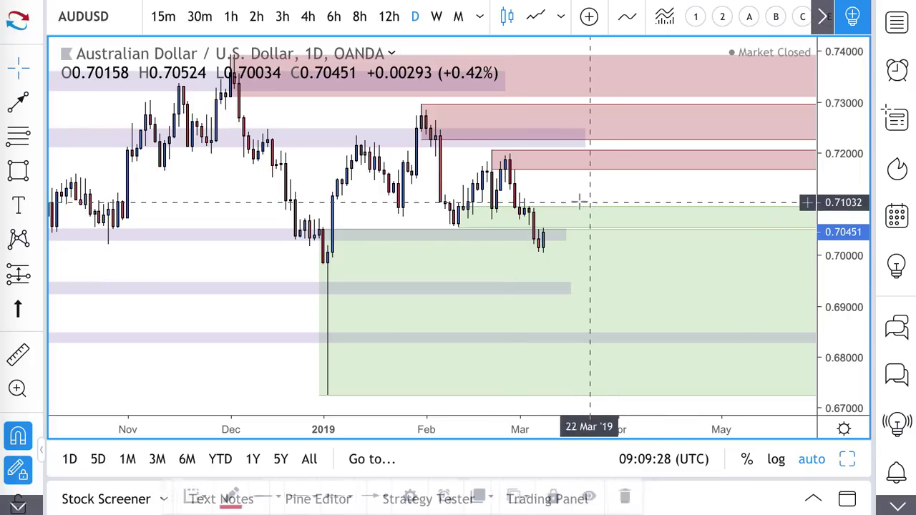
{"action": "left_click", "coordinate": [572, 217]}
{"action": "left_click", "coordinate": [582, 190]}
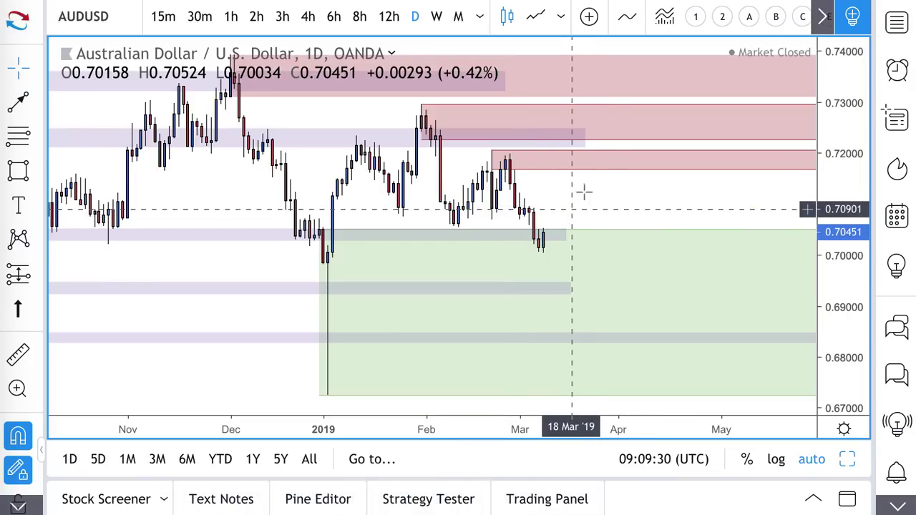
{"action": "scroll", "coordinate": [511, 163], "scroll_direction": "up", "scroll_amount": 4}
{"action": "scroll", "coordinate": [511, 163], "scroll_direction": "up", "scroll_amount": 1}
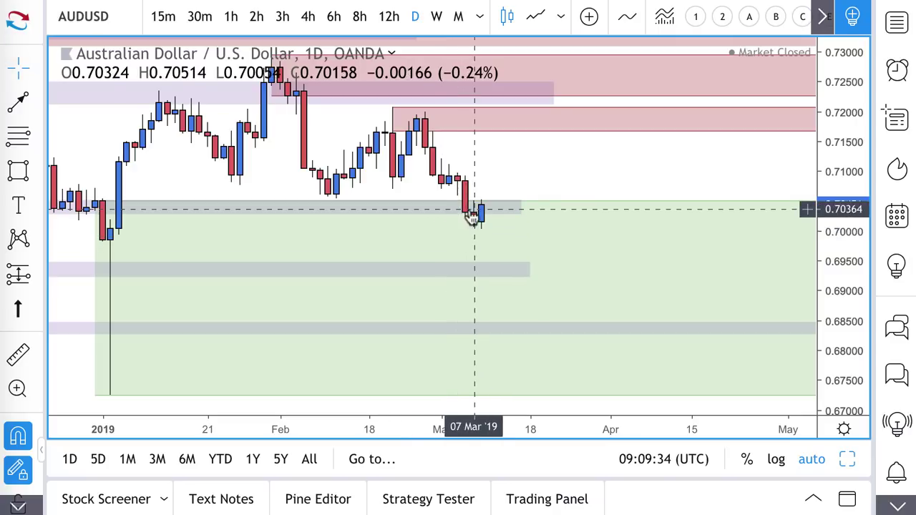
- Draw an arrow from 0.70451 on 08 Mar '19 up to 0.71115 on 12 Mar '19
{"action": "scroll", "coordinate": [404, 210], "scroll_direction": "down", "scroll_amount": 2}
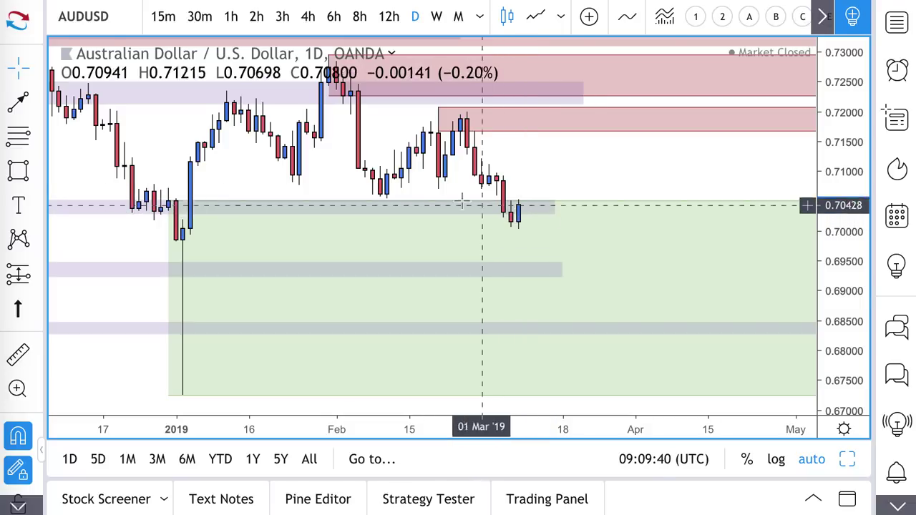
{"action": "left_click", "coordinate": [19, 101]}
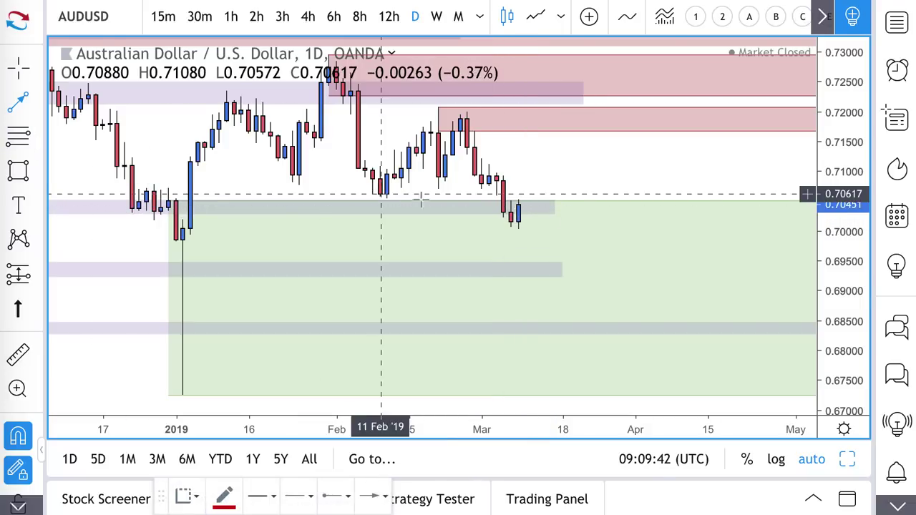
{"action": "left_click", "coordinate": [518, 205]}
{"action": "left_click", "coordinate": [533, 165]}
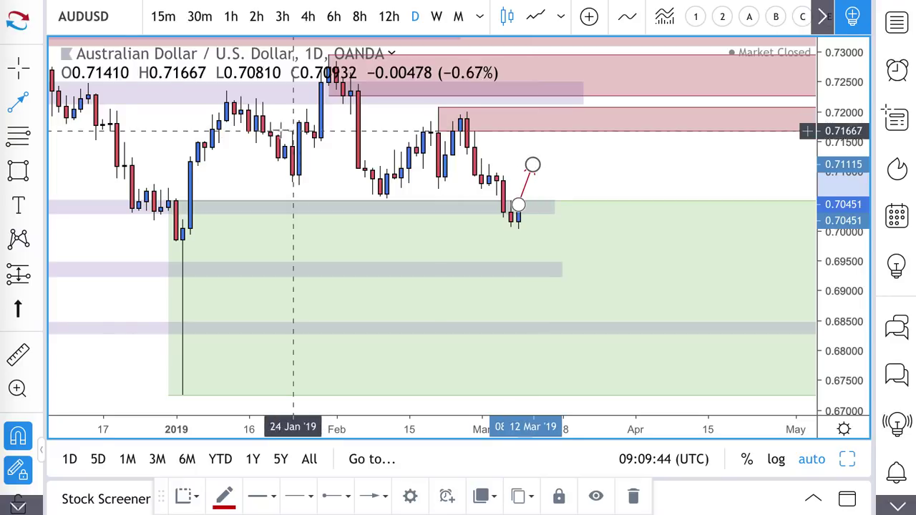
- Add a supply zone between 0.70800 and 0.71108, anchored at the 01 Mar and 04 Mar '19 candles
{"action": "left_click", "coordinate": [21, 140]}
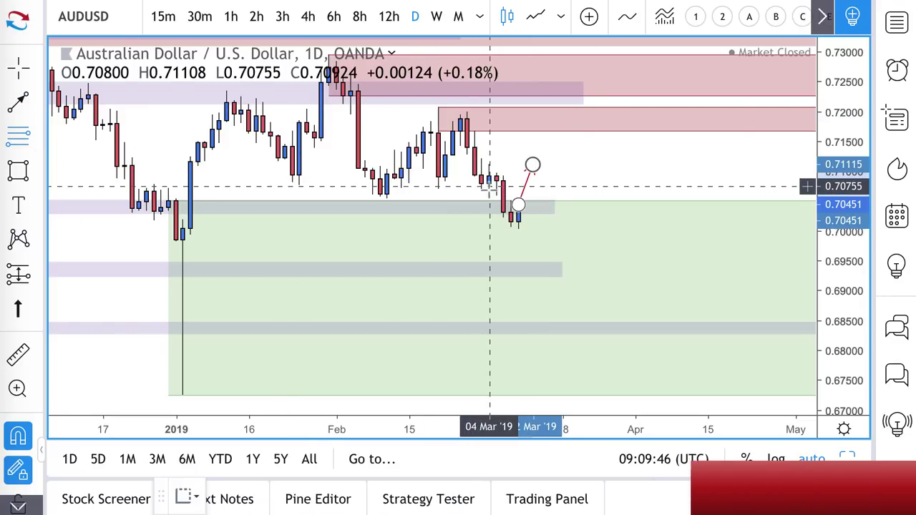
{"action": "left_click", "coordinate": [482, 183]}
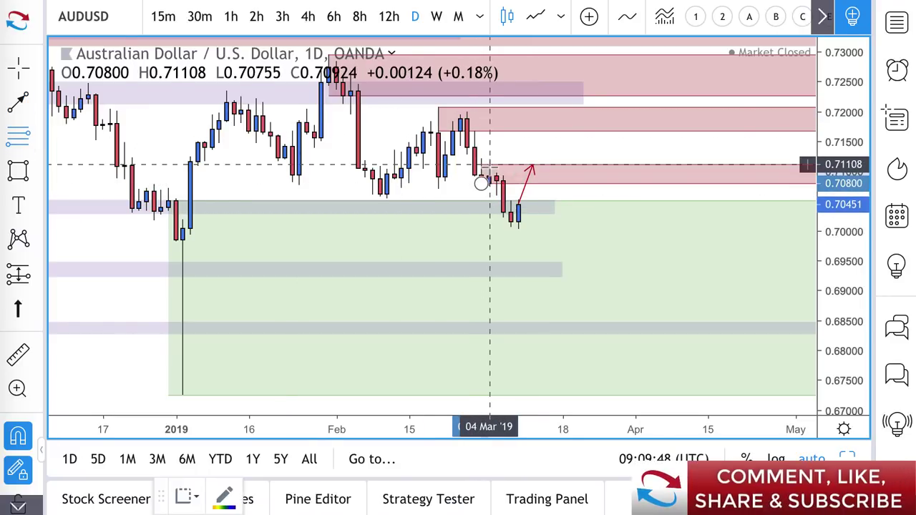
{"action": "left_click", "coordinate": [490, 166]}
{"action": "scroll", "coordinate": [540, 213], "scroll_direction": "up", "scroll_amount": 5}
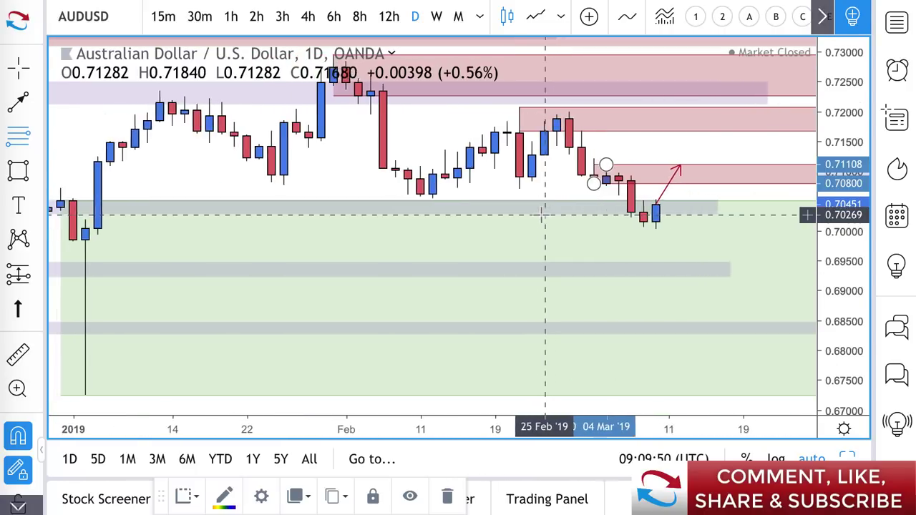
{"action": "scroll", "coordinate": [540, 213], "scroll_direction": "up", "scroll_amount": 3}
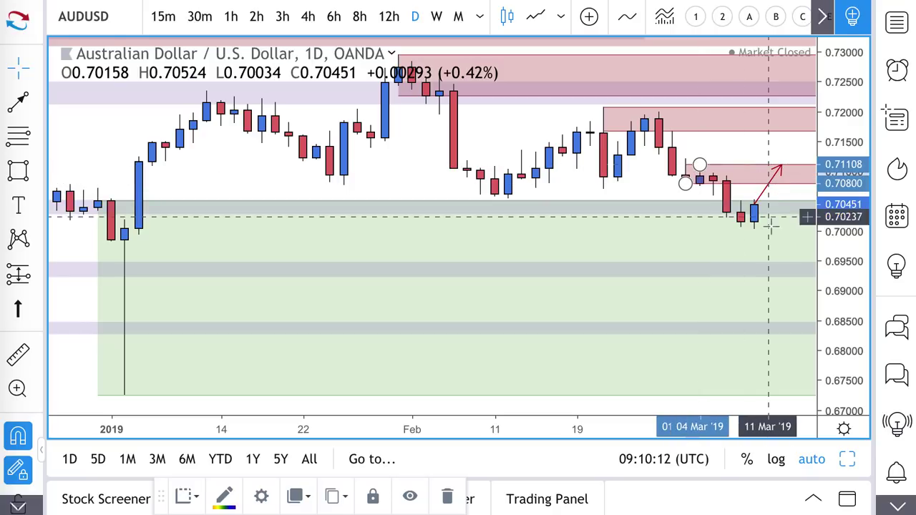
{"action": "left_click", "coordinate": [777, 173]}
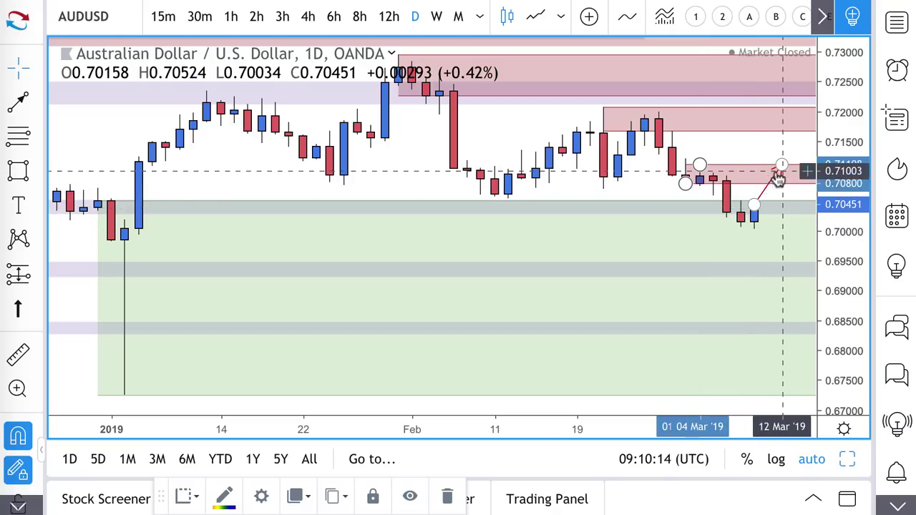
{"action": "scroll", "coordinate": [777, 173], "scroll_direction": "down", "scroll_amount": 5}
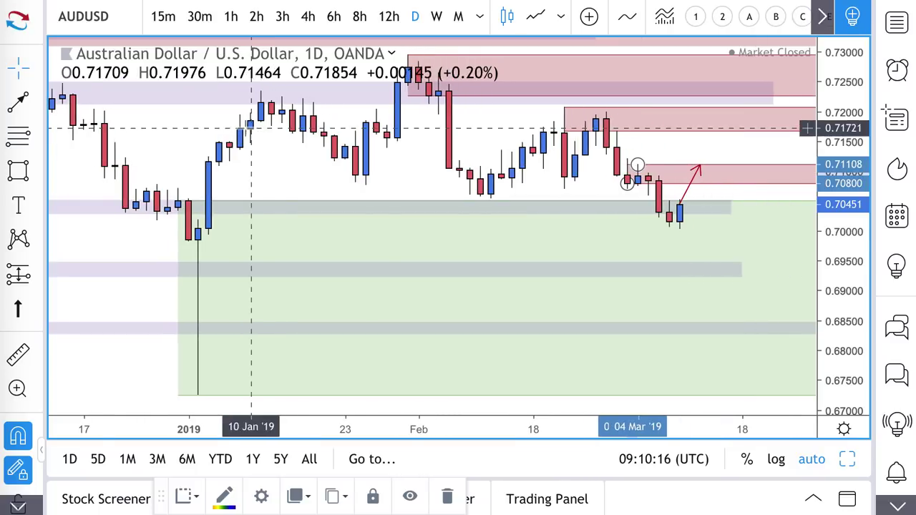
- Draw arrow paths from 0.70253 down to 0.69215 and back up, and from 0.69295 down to 0.68385 and up to 0.69071
{"action": "left_click", "coordinate": [19, 100]}
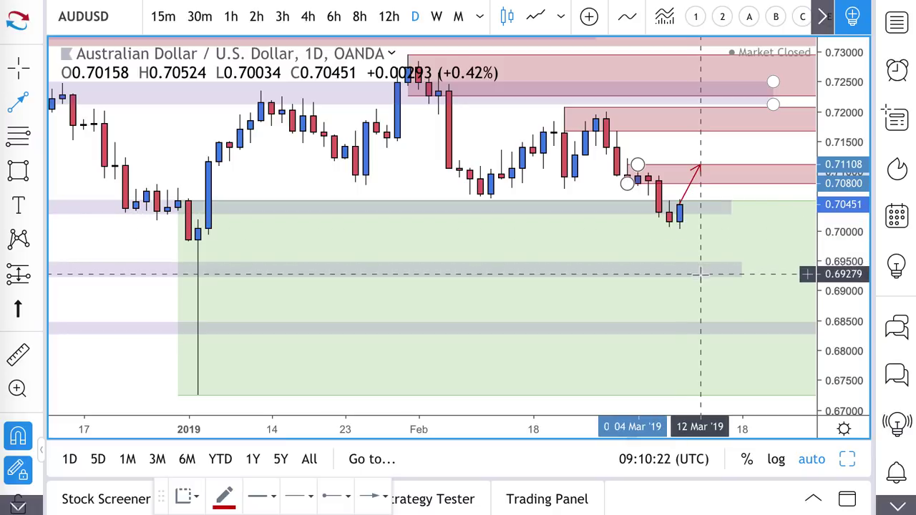
{"action": "left_click", "coordinate": [688, 216]}
{"action": "left_click", "coordinate": [709, 277]}
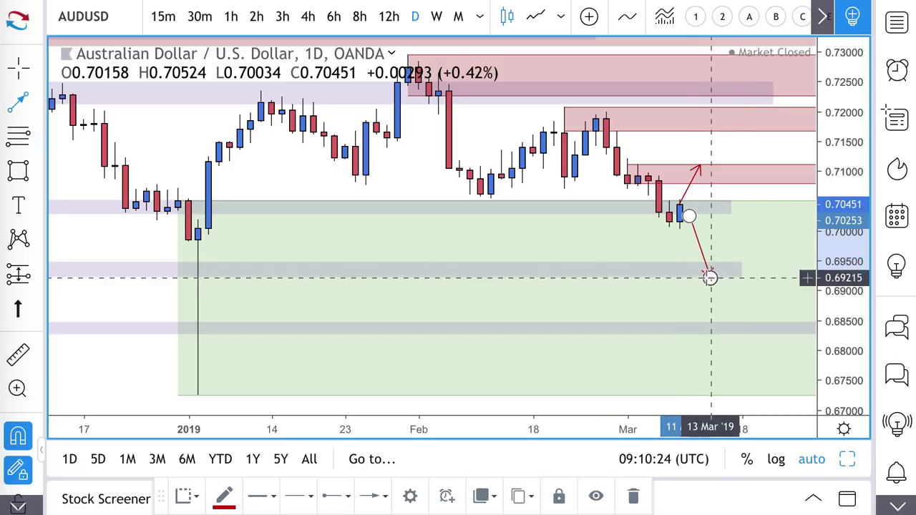
{"action": "left_click", "coordinate": [741, 216]}
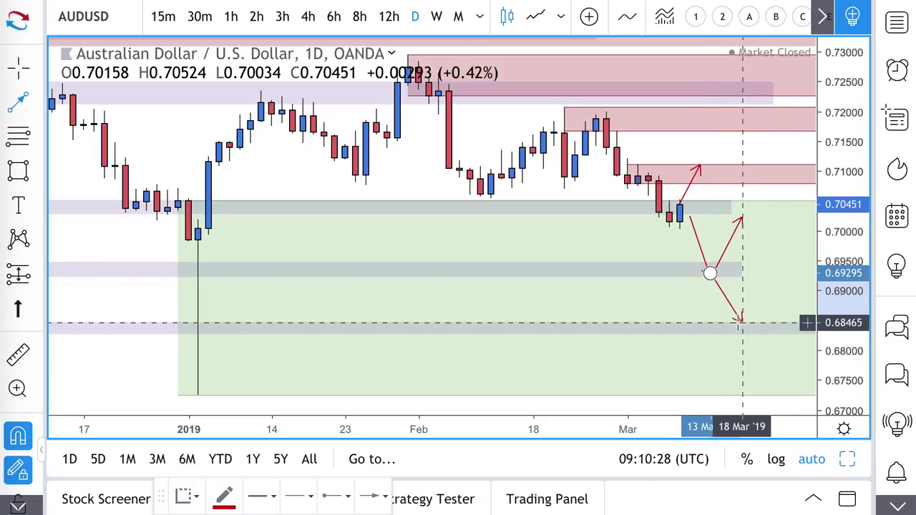
{"action": "left_click", "coordinate": [731, 327]}
{"action": "double_click", "coordinate": [761, 286]}
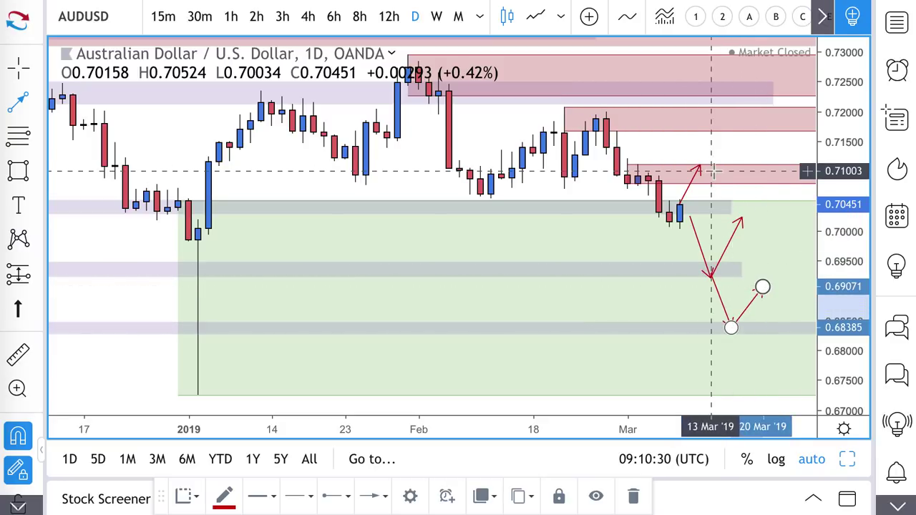
- Draw rejection arrows from the two nearest supply zones, one falling to 0.70676 and one from 0.71911 to 0.71443
{"action": "scroll", "coordinate": [711, 171], "scroll_direction": "down", "scroll_amount": 1}
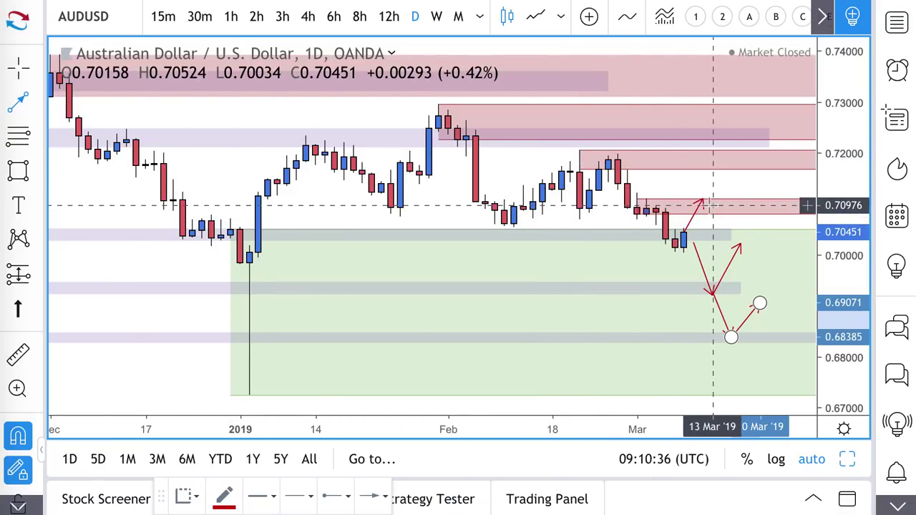
{"action": "left_click", "coordinate": [712, 200]}
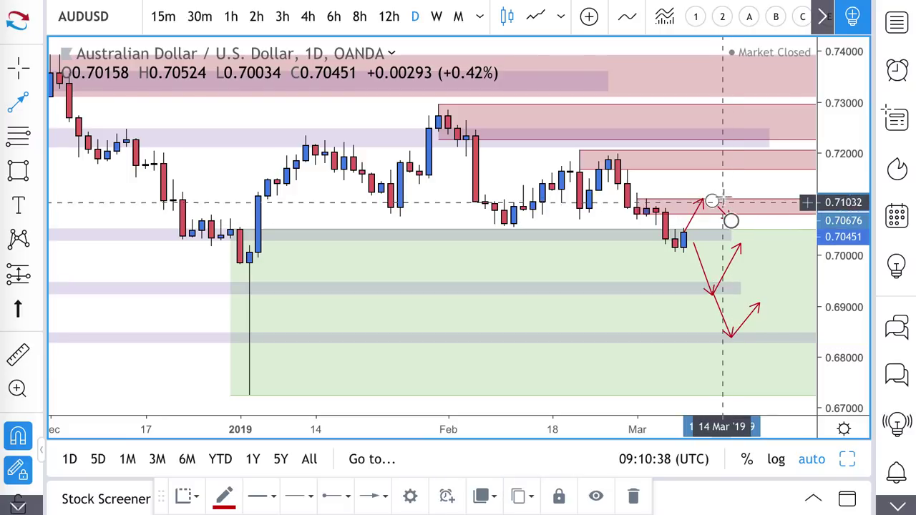
{"action": "left_click", "coordinate": [730, 220]}
{"action": "left_click", "coordinate": [712, 156]}
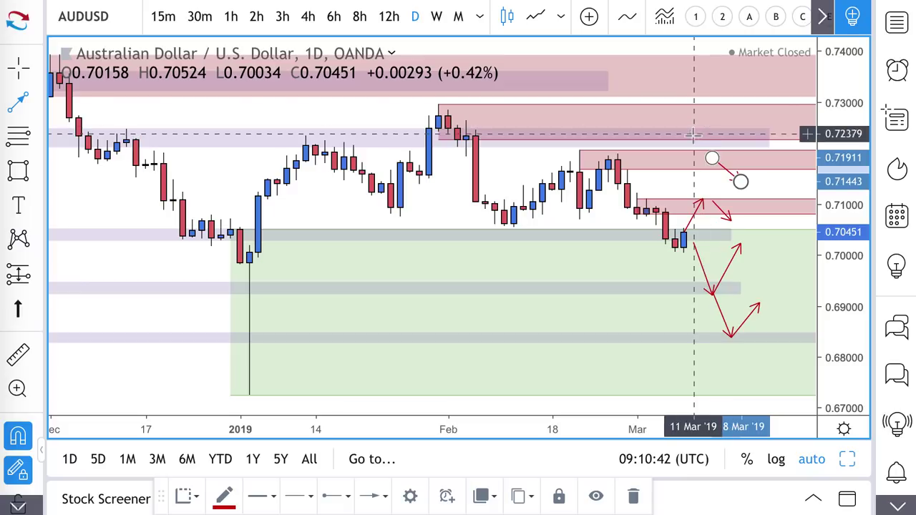
{"action": "scroll", "coordinate": [693, 136], "scroll_direction": "down", "scroll_amount": 5}
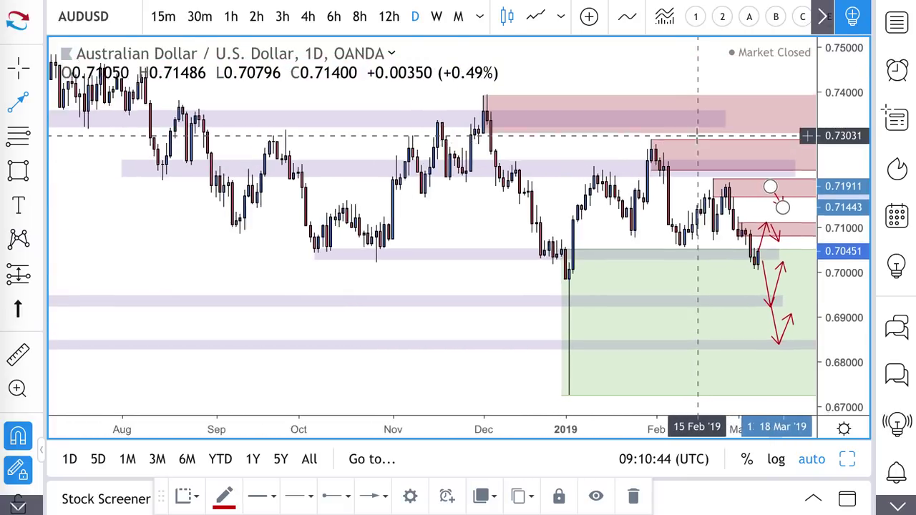
{"action": "scroll", "coordinate": [698, 136], "scroll_direction": "up", "scroll_amount": 3}
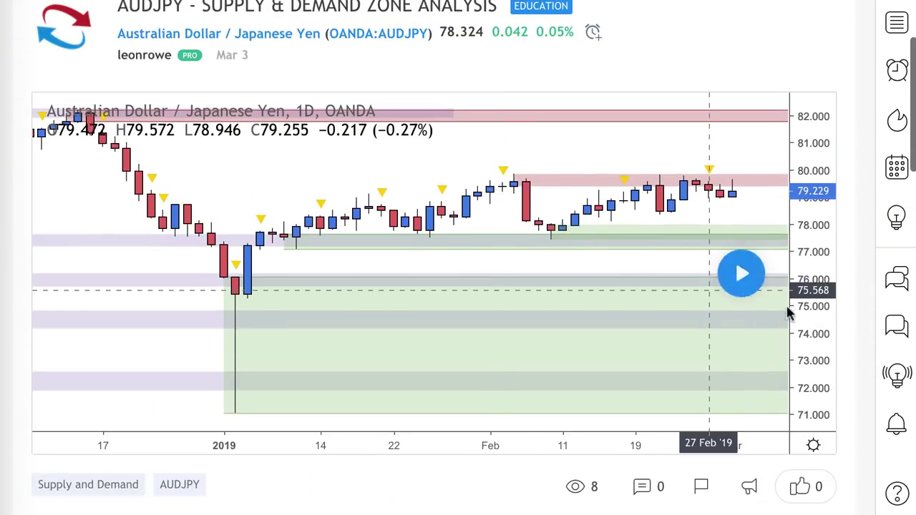
- Load the new bars on the published 3 March AUDJPY idea and bring up the AUDJPY daily chart
{"action": "mouse_move", "coordinate": [420, 429]}
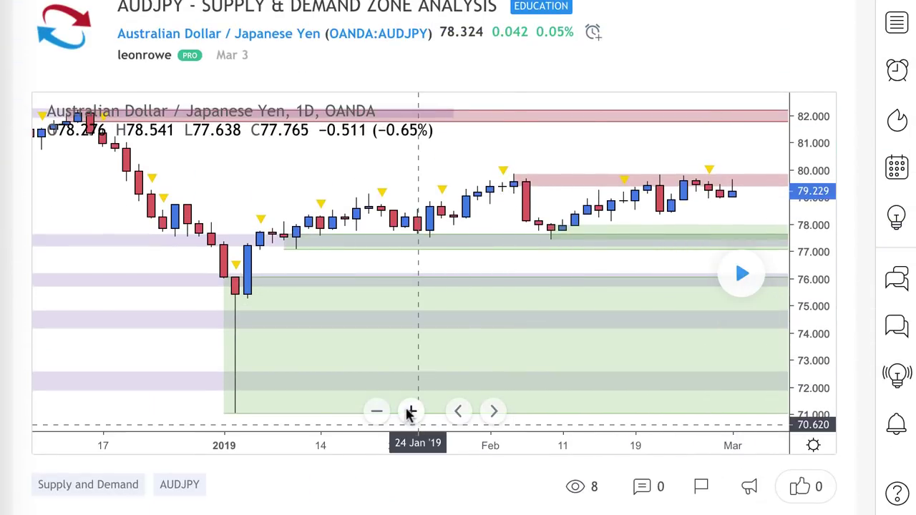
{"action": "left_click", "coordinate": [411, 413]}
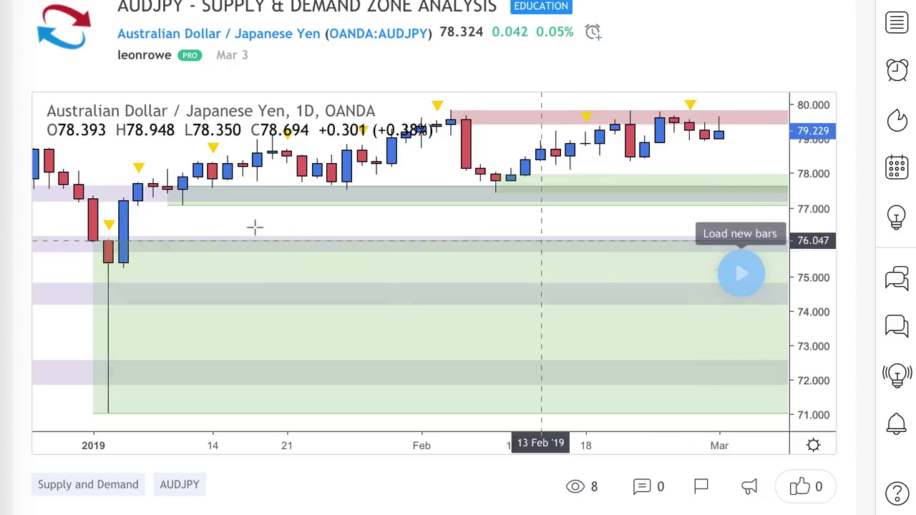
{"action": "left_click", "coordinate": [740, 274]}
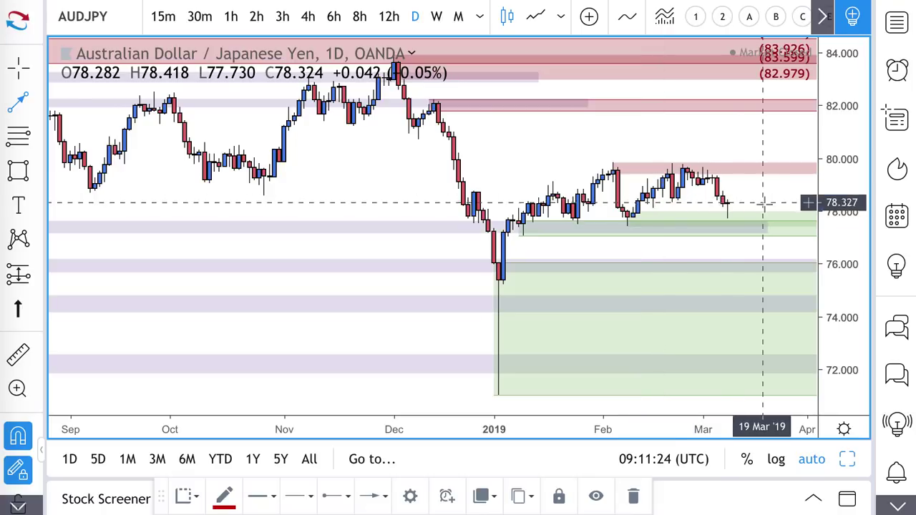
{"action": "scroll", "coordinate": [762, 202], "scroll_direction": "up", "scroll_amount": 3}
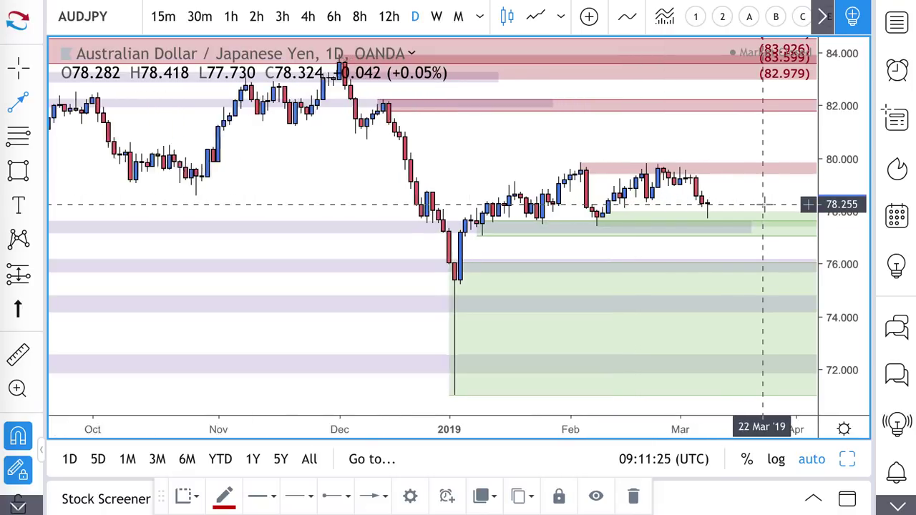
- Draw a Fibonacci retracement from 77.081 at 10 Jan '19 to 79.844 at 05 Feb '19 and apply the template with black boundaries and an orange midline
{"action": "left_click", "coordinate": [19, 135]}
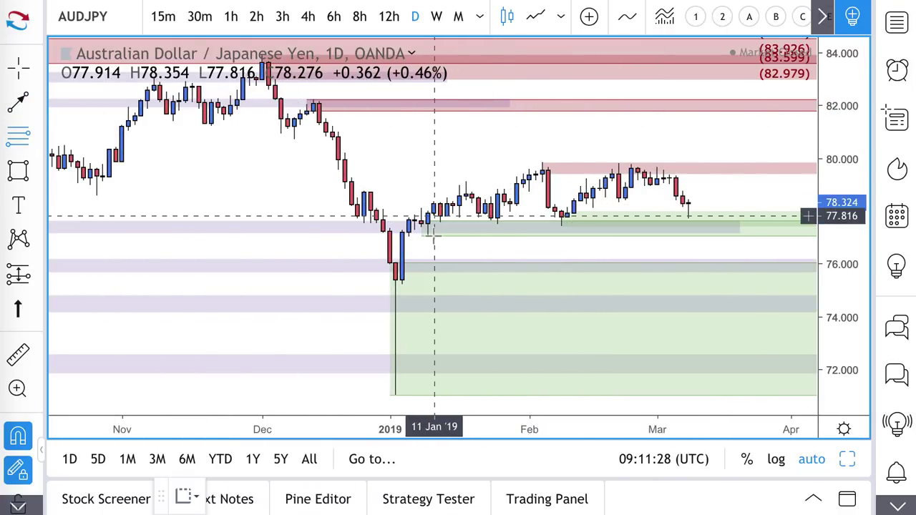
{"action": "left_click_drag", "start_coordinate": [429, 236], "coordinate": [546, 163]}
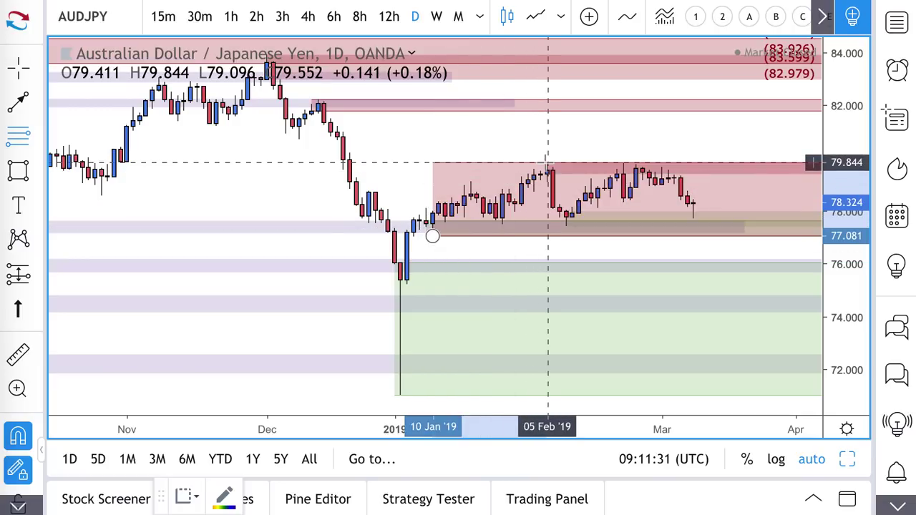
{"action": "left_click", "coordinate": [187, 495]}
{"action": "left_click", "coordinate": [221, 462]}
- Draw two arrows from the 08 Mar '19 candle at 78.282, one rising to about 80.473 and one falling to about 76.545
{"action": "scroll", "coordinate": [458, 286], "scroll_direction": "up", "scroll_amount": 4}
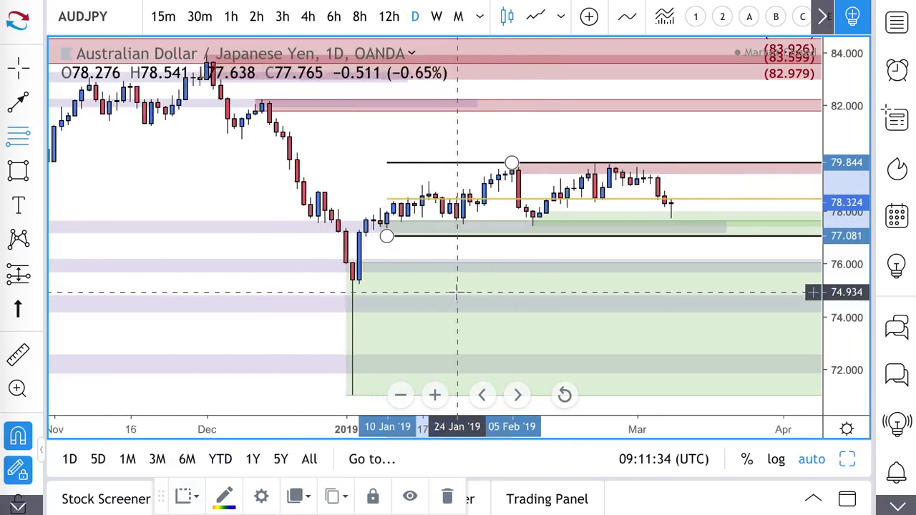
{"action": "scroll", "coordinate": [489, 260], "scroll_direction": "up", "scroll_amount": 2}
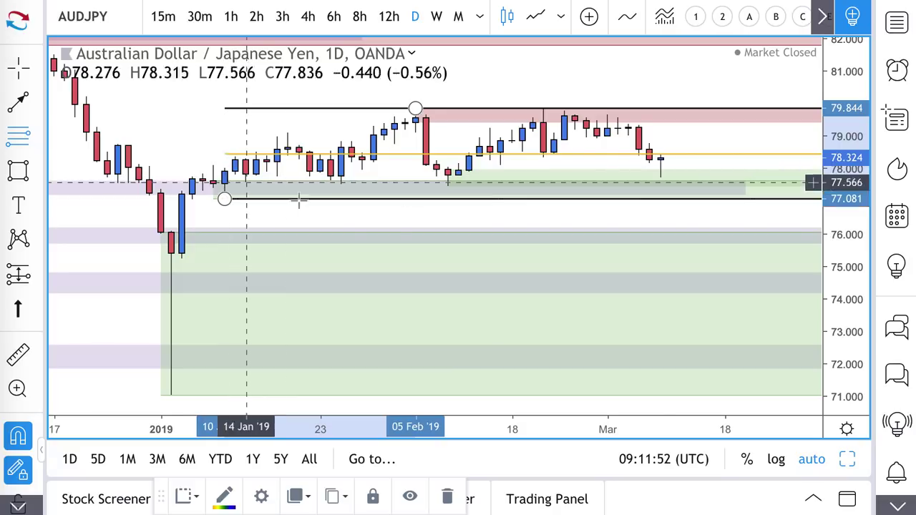
{"action": "left_click", "coordinate": [17, 108]}
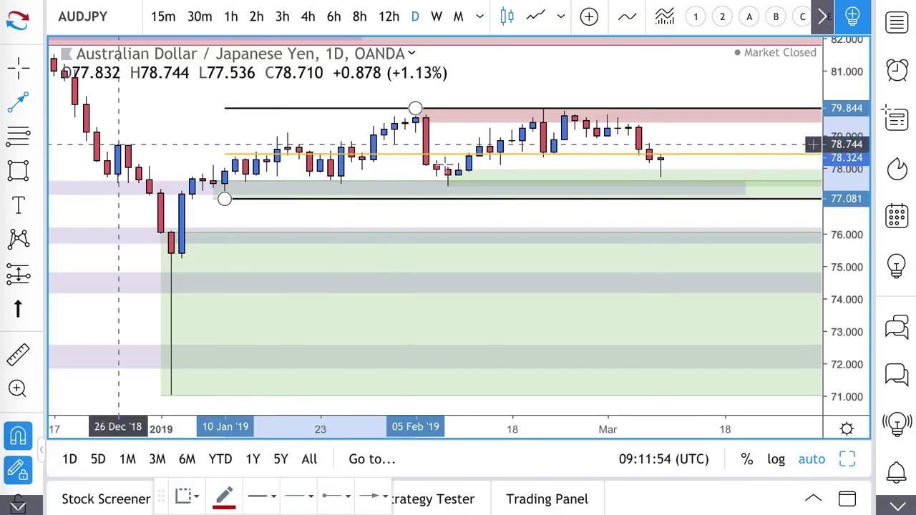
{"action": "left_click", "coordinate": [659, 159]}
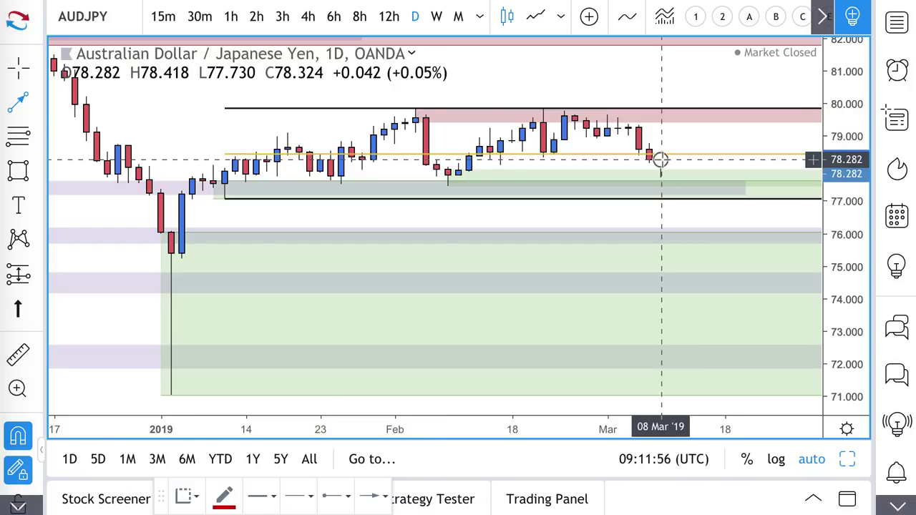
{"action": "left_click", "coordinate": [702, 88]}
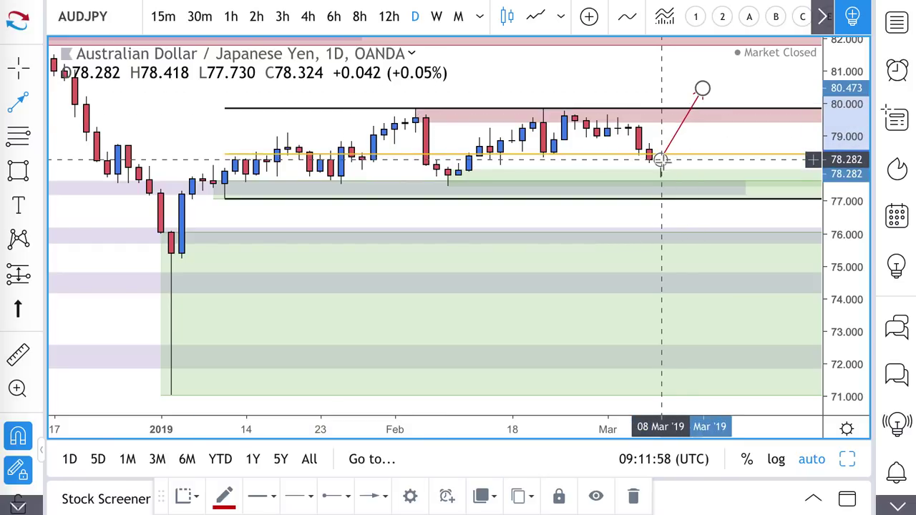
{"action": "left_click", "coordinate": [659, 159]}
{"action": "left_click", "coordinate": [681, 216]}
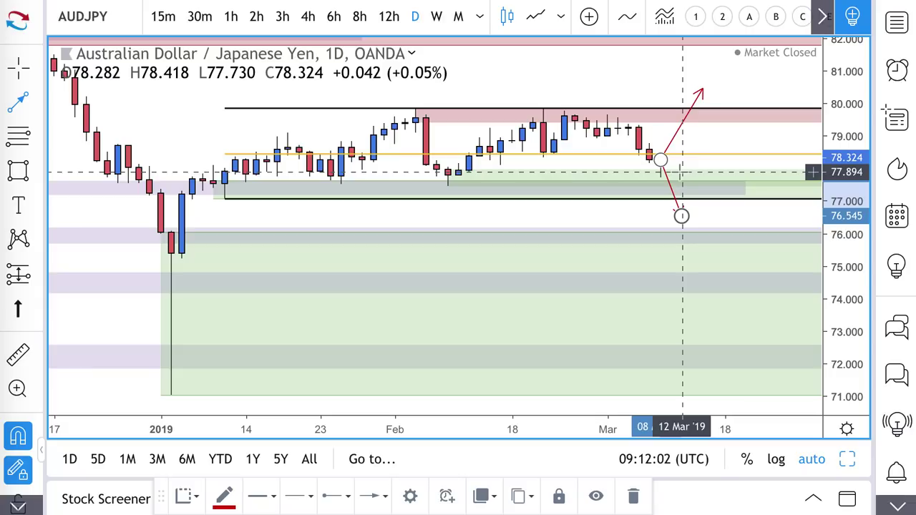
- Draw a bounce arrow from the demand zone at about 77.276 on 14 Mar '19 up to about 78.268 on 20 Mar '19
{"action": "scroll", "coordinate": [683, 156], "scroll_direction": "up", "scroll_amount": 3}
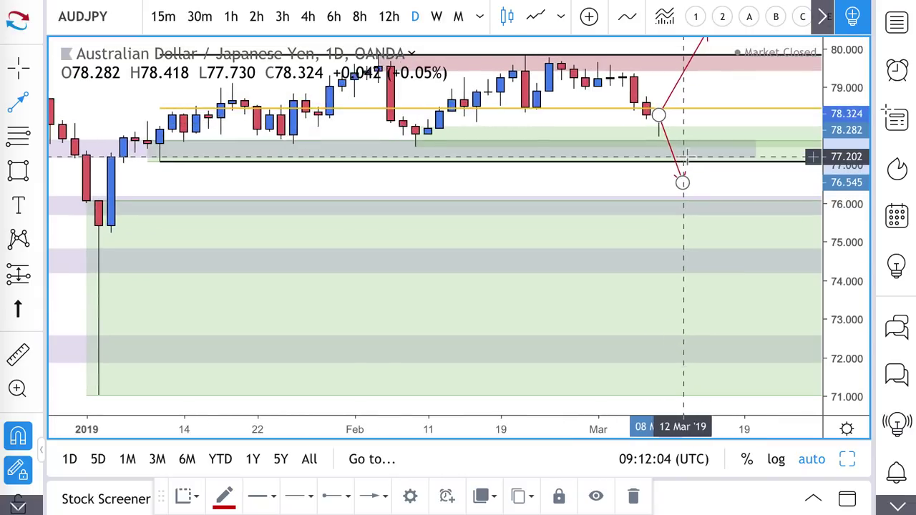
{"action": "scroll", "coordinate": [697, 159], "scroll_direction": "up", "scroll_amount": 2}
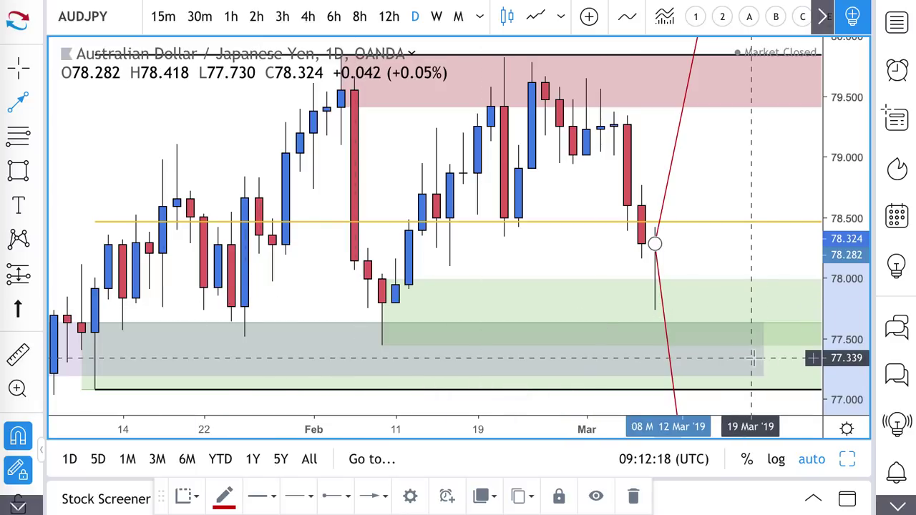
{"action": "left_click", "coordinate": [708, 366]}
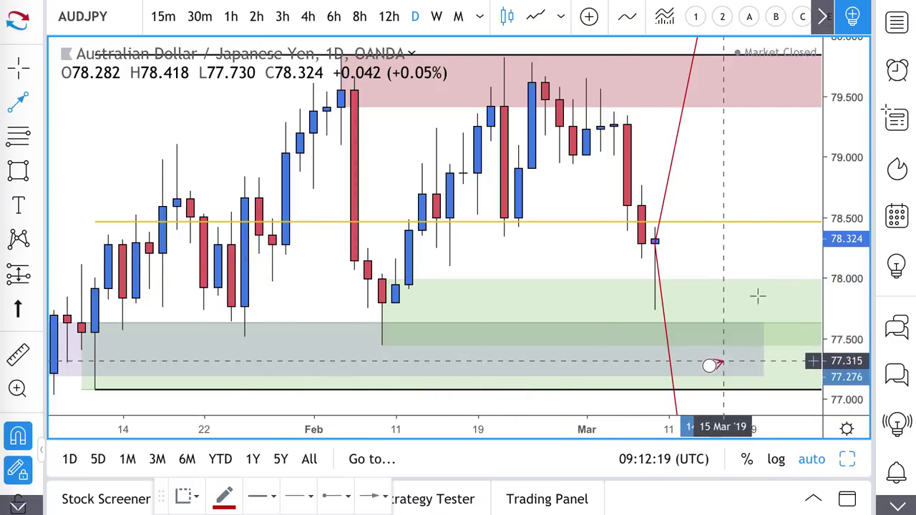
{"action": "left_click", "coordinate": [764, 246]}
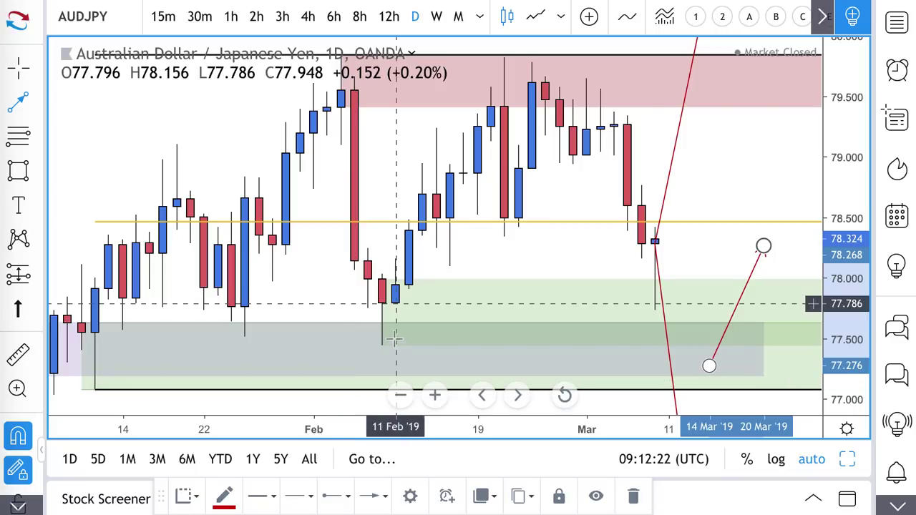
{"action": "left_click", "coordinate": [682, 366]}
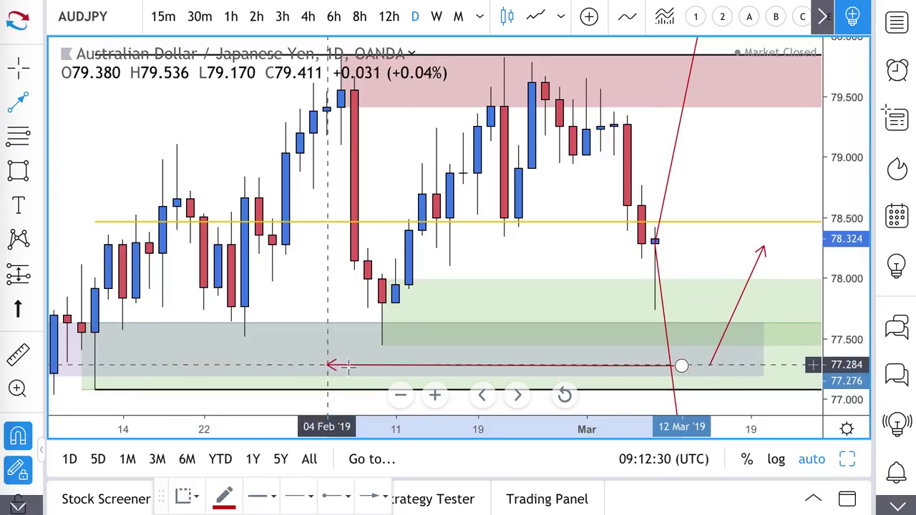
{"action": "key", "text": "Escape"}
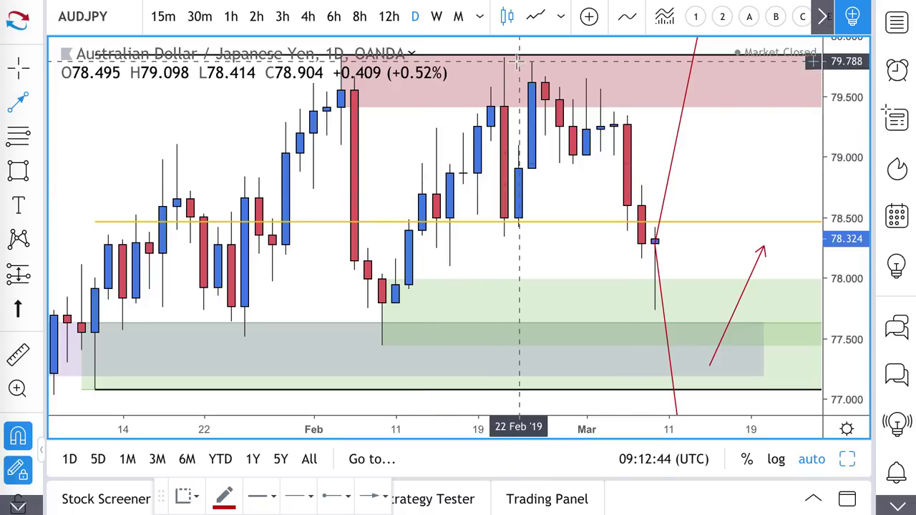
- Shorten the rising arrow so its tip sits inside the supply zone at about 79.611 on 13 Mar '19
{"action": "scroll", "coordinate": [635, 91], "scroll_direction": "down", "scroll_amount": 3}
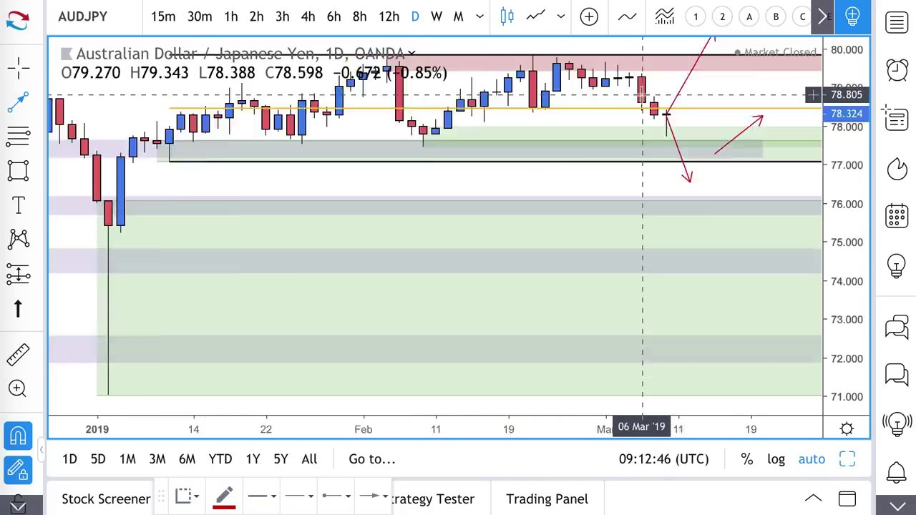
{"action": "scroll", "coordinate": [639, 92], "scroll_direction": "up", "scroll_amount": 1}
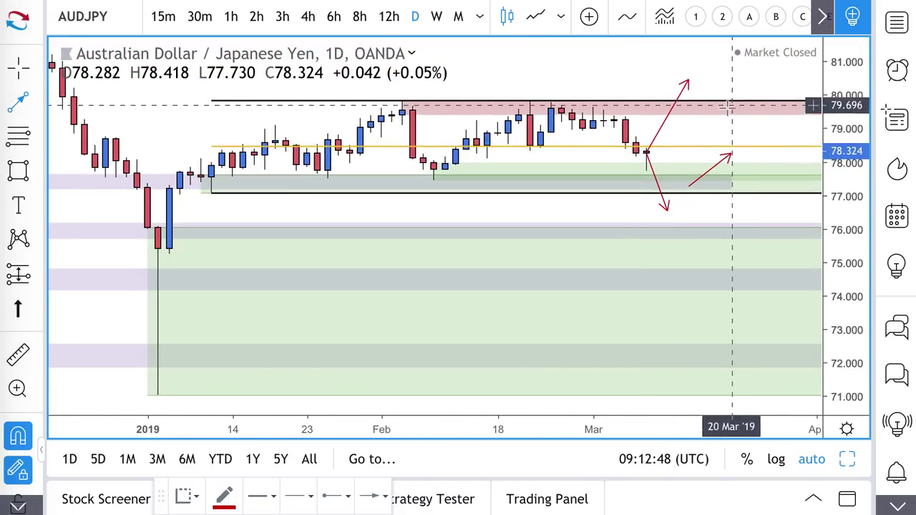
{"action": "left_click", "coordinate": [689, 90]}
{"action": "left_click_drag", "start_coordinate": [688, 80], "coordinate": [679, 115]}
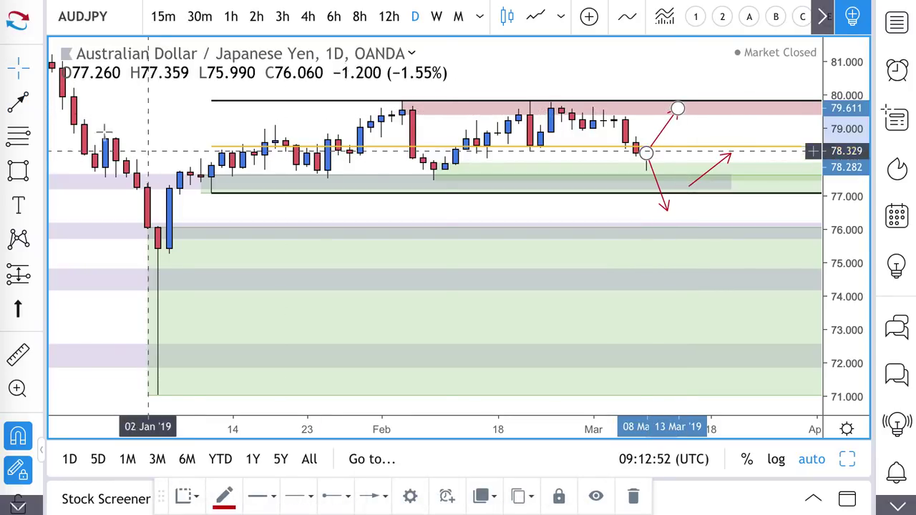
- Draw a rejection arrow from the supply zone at about 79.611 on 15 Mar '19 down to about 78.784 on 18 Mar '19
{"action": "left_click", "coordinate": [19, 101]}
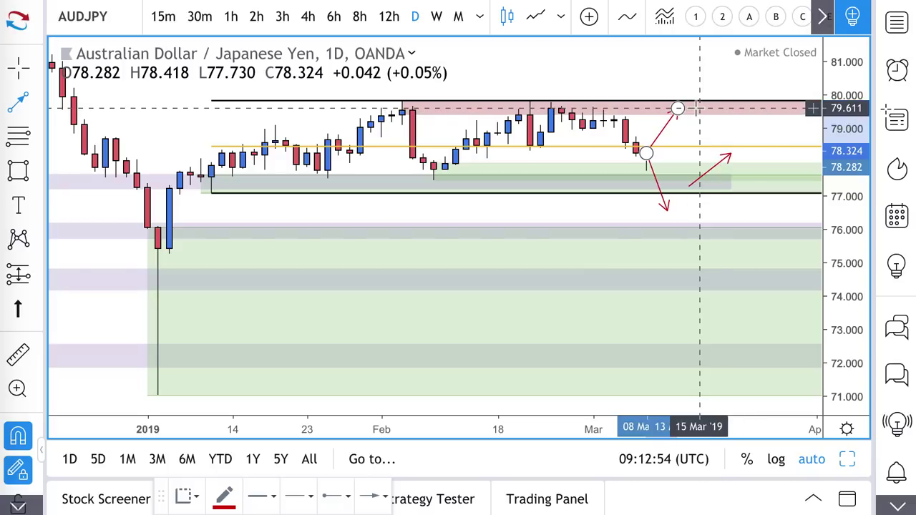
{"action": "left_click_drag", "start_coordinate": [699, 108], "coordinate": [709, 135]}
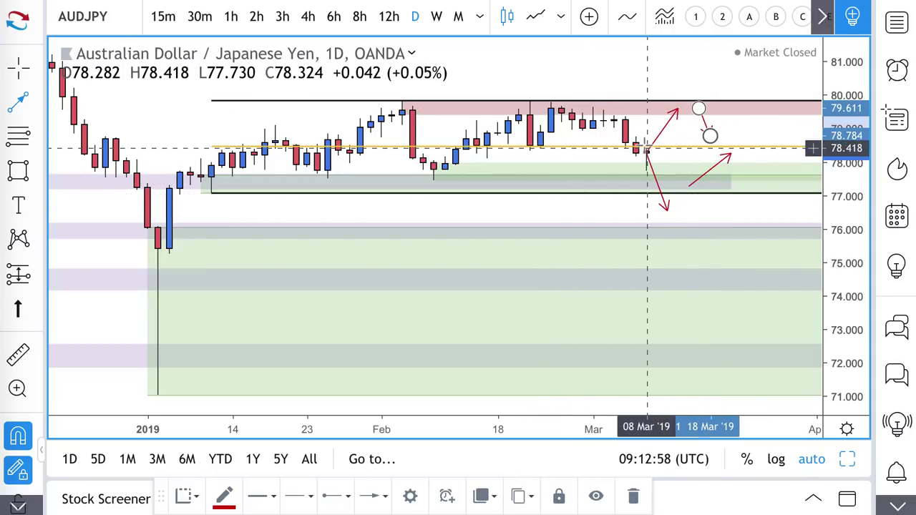
{"action": "scroll", "coordinate": [648, 148], "scroll_direction": "up", "scroll_amount": 4}
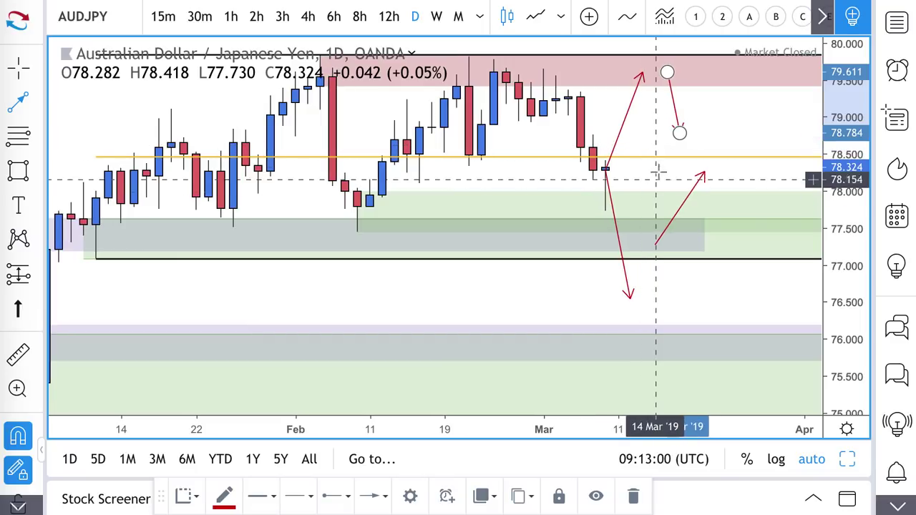